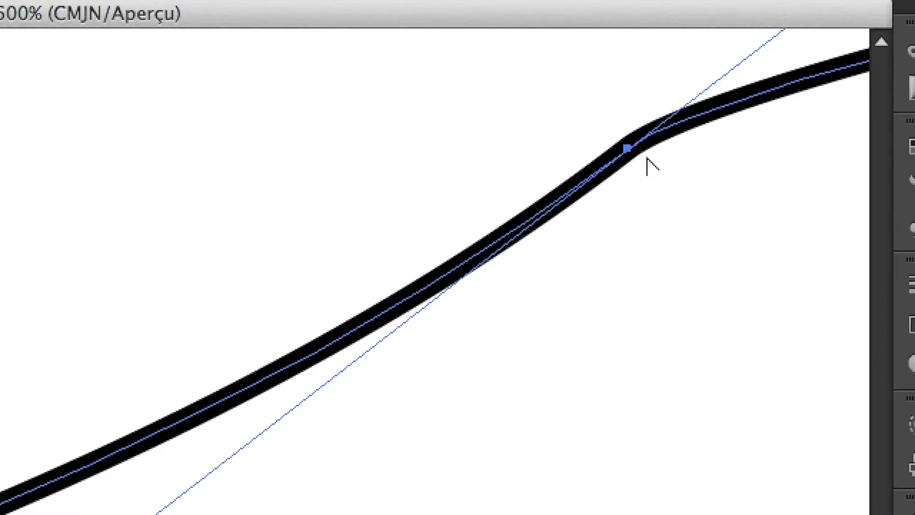
- Select the corner anchor point on the left part of the curve with the Direct Selection tool, and return to the Pen tool
scroll(647, 159, "down", 2)
scroll(646, 159, "down", 1)
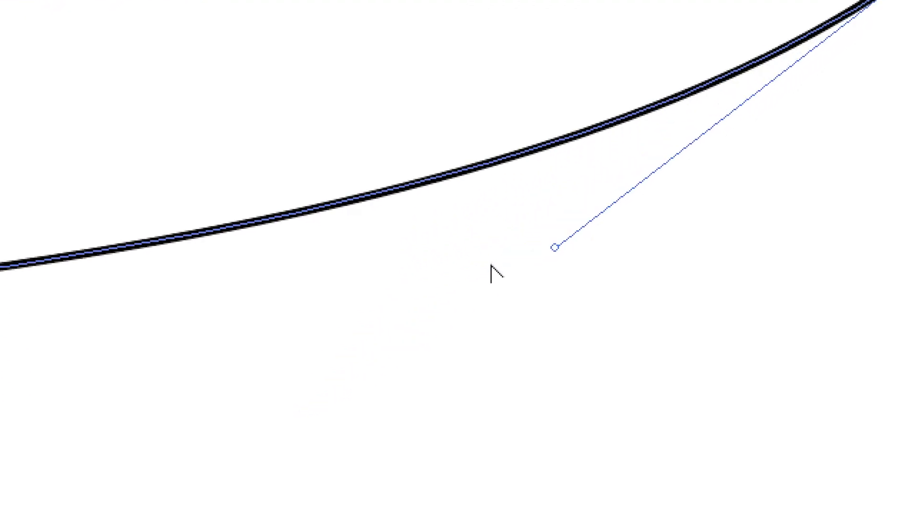
key("space")
left_click_drag(213, 454, 418, 423)
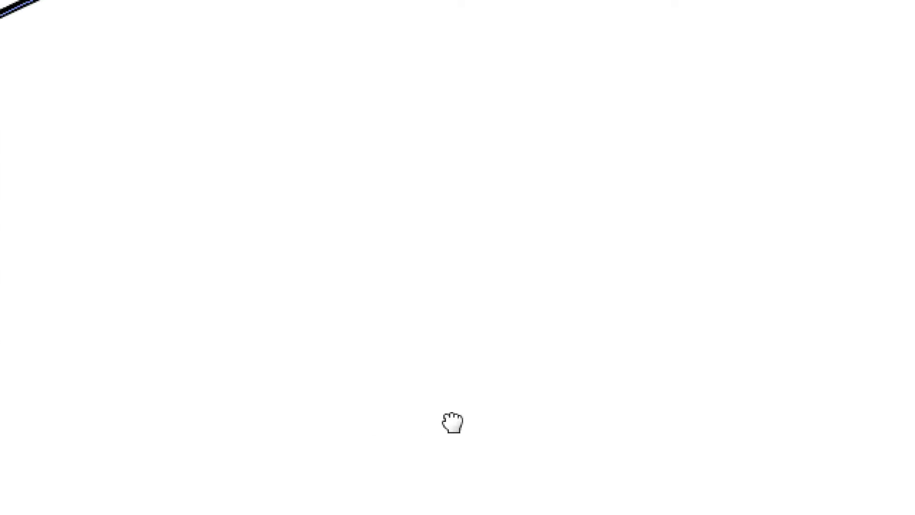
scroll(313, 468, "up", 3)
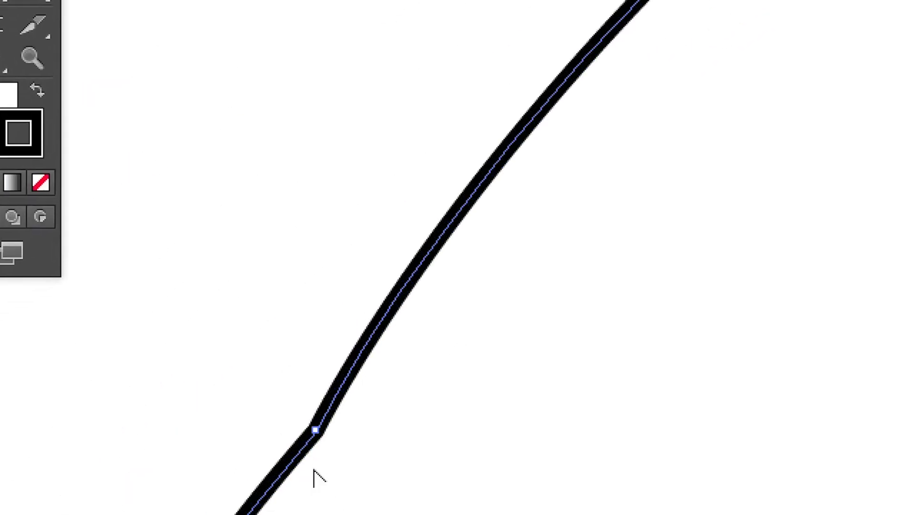
scroll(311, 466, "up", 2)
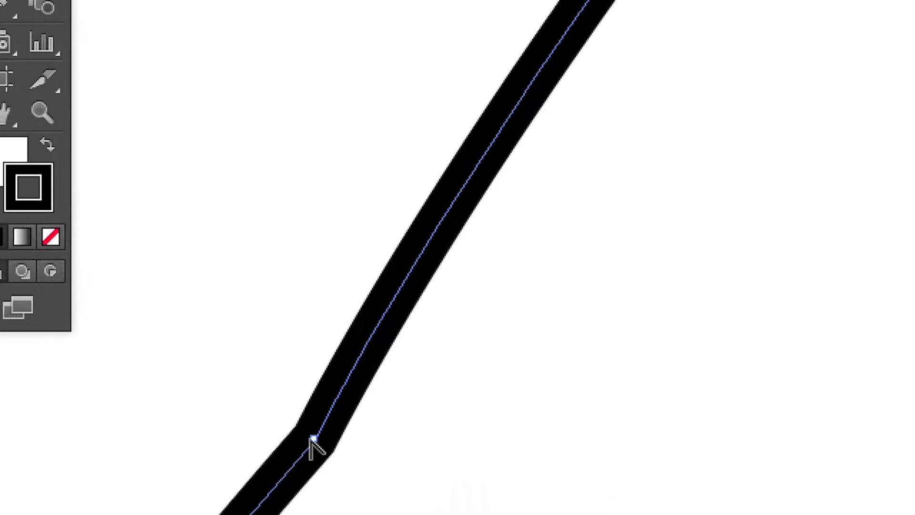
key("a")
left_click(299, 430)
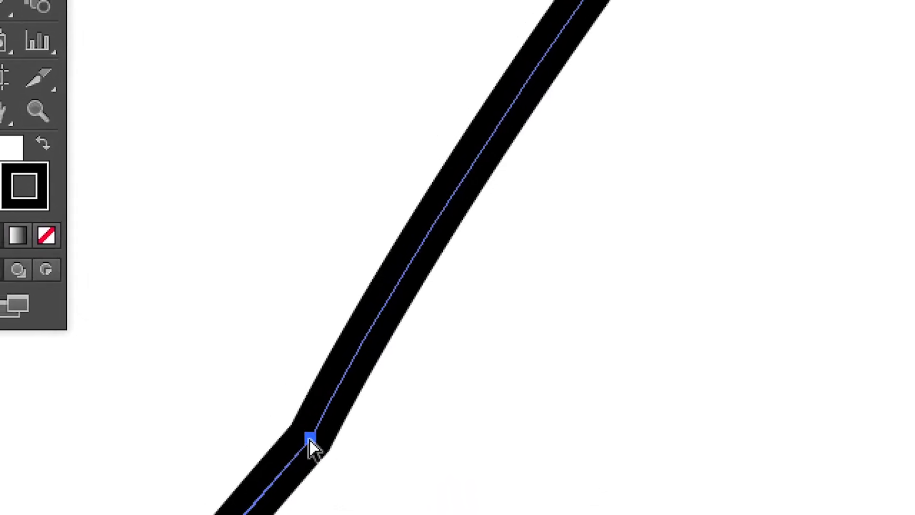
key("p")
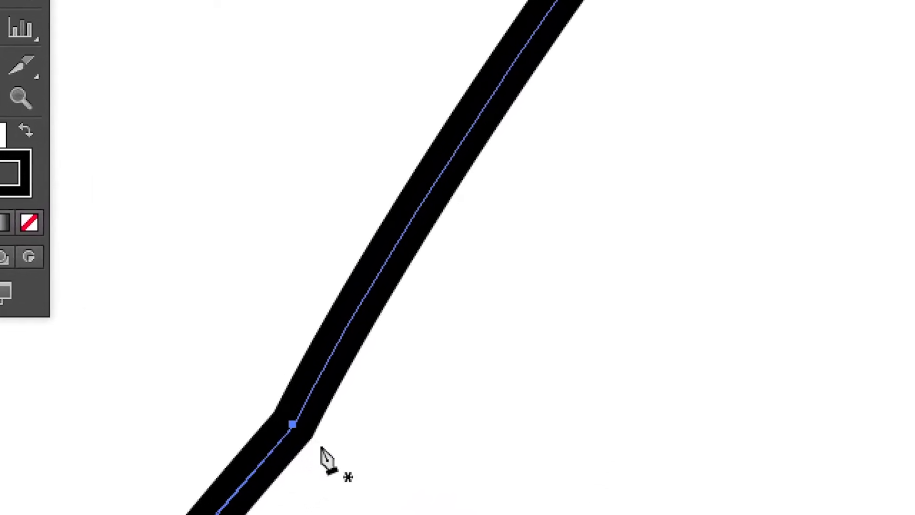
- Select the anchor point where the right-hand arch begins and lengthen its outgoing direction handle to smooth the transition
scroll(324, 448, "down", 6)
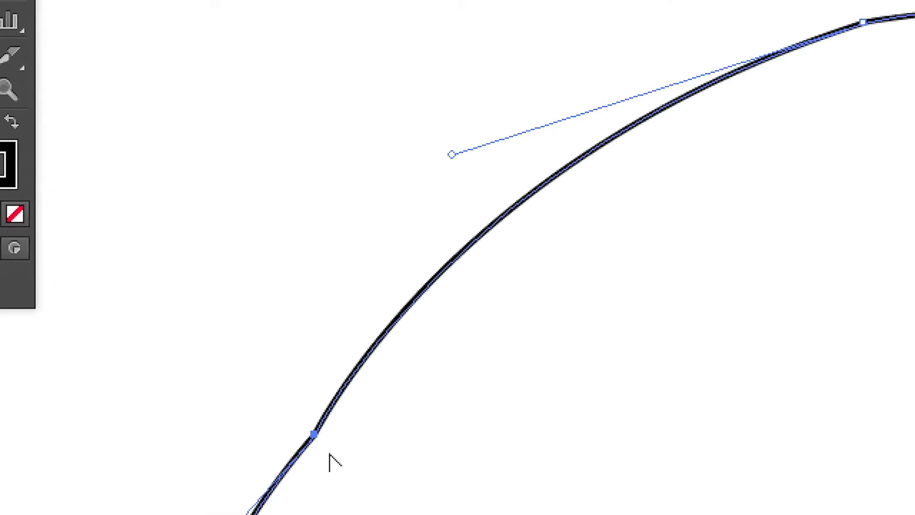
scroll(335, 462, "down", 3)
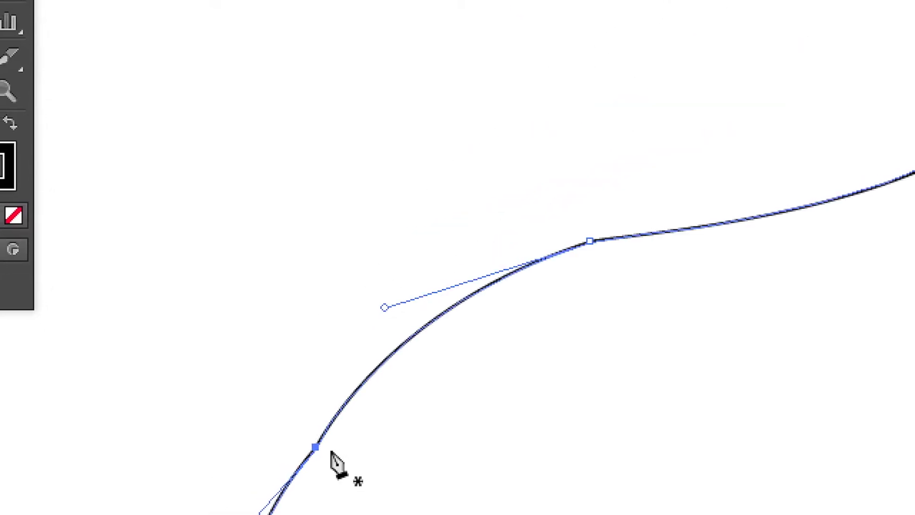
key("space")
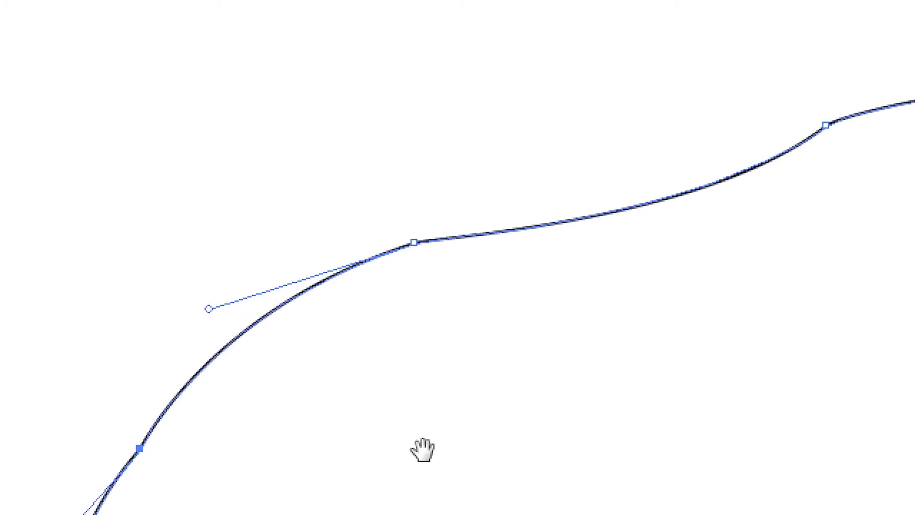
left_click_drag(597, 406, 558, 414)
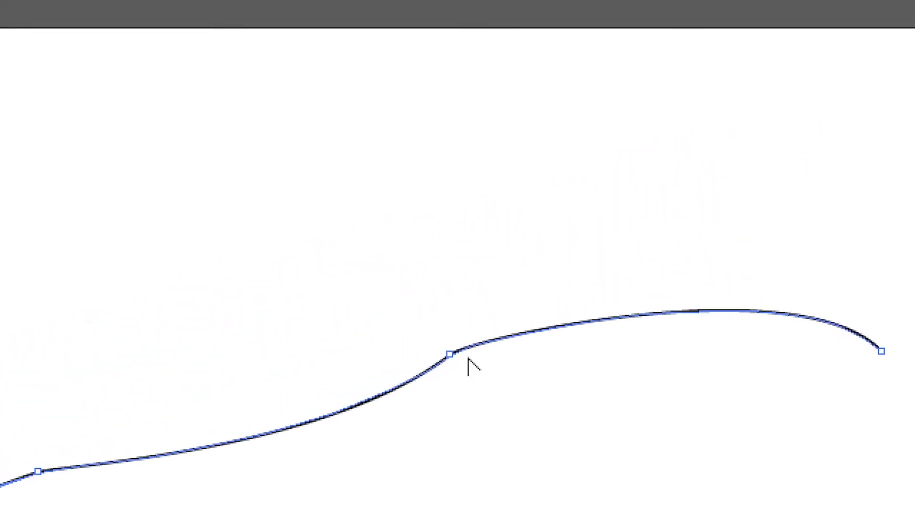
scroll(468, 364, "up", 1)
scroll(468, 364, "up", 1)
left_click(440, 345, "ctrl")
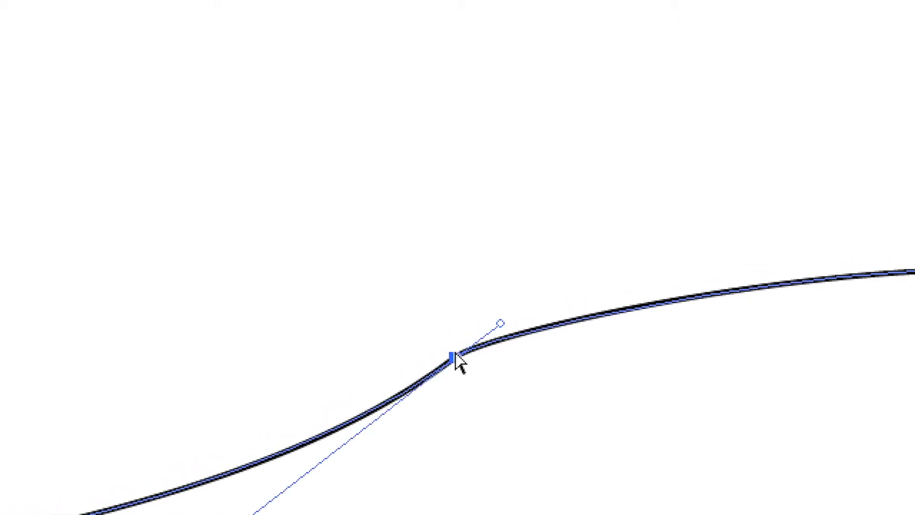
left_click_drag(479, 325, 590, 264)
left_click_drag(509, 319, 520, 307)
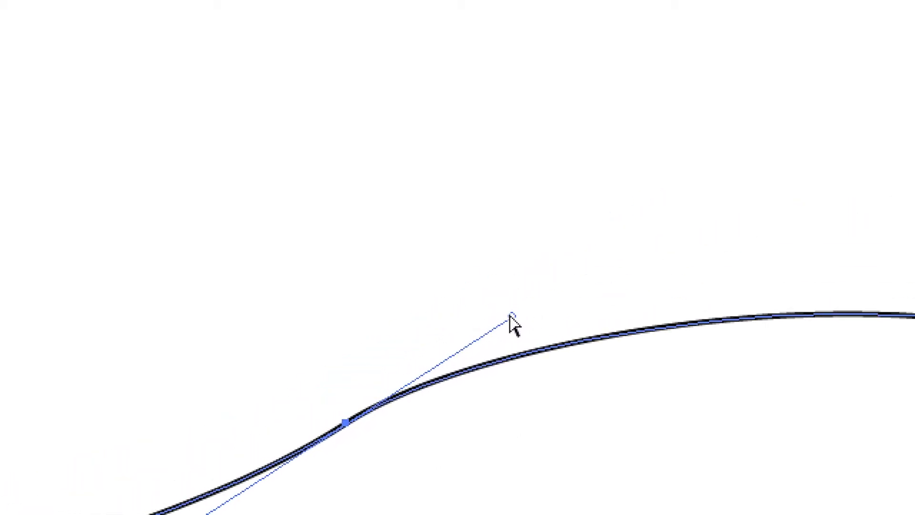
left_click_drag(518, 313, 572, 268)
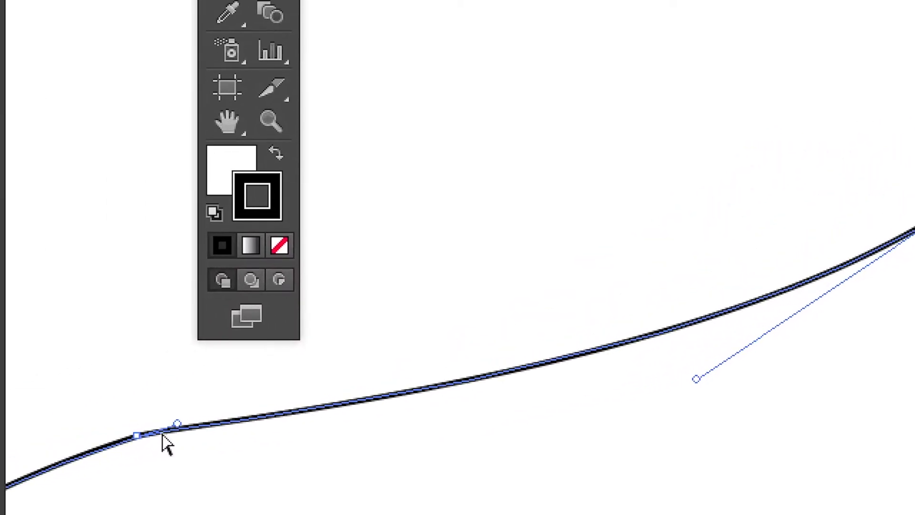
- Select the anchor point just before the arch's starting point and lengthen its outgoing handle to form a small hump followed by a dip
left_click_drag(138, 435, 506, 308)
left_click_drag(356, 360, 363, 356)
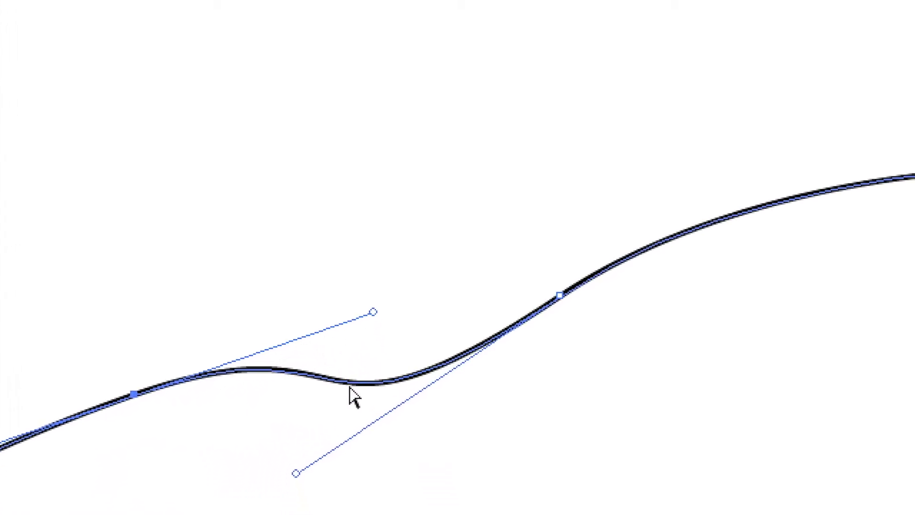
key("ctrl+shift+a")
left_click(338, 383)
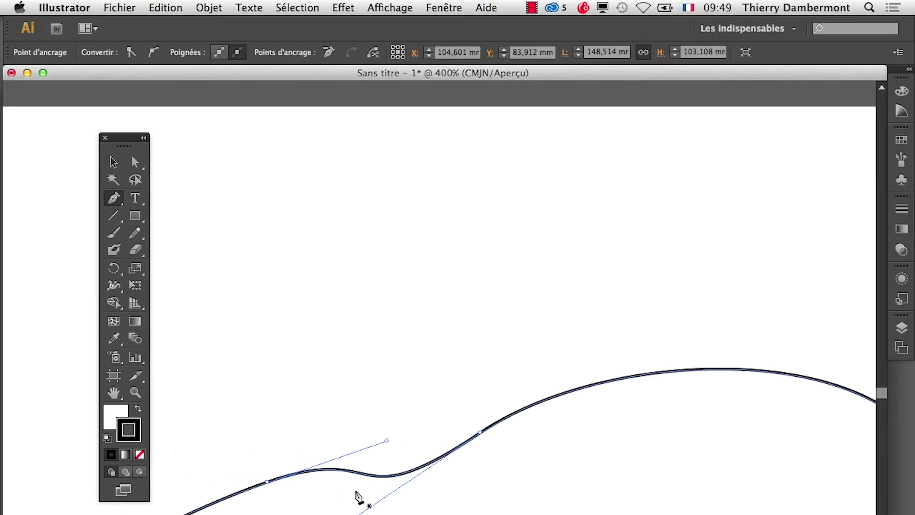
- Resume the path from its open right end with the Pen tool and add a smooth anchor point below, making the curve bend downward
scroll(355, 492, "down", 3)
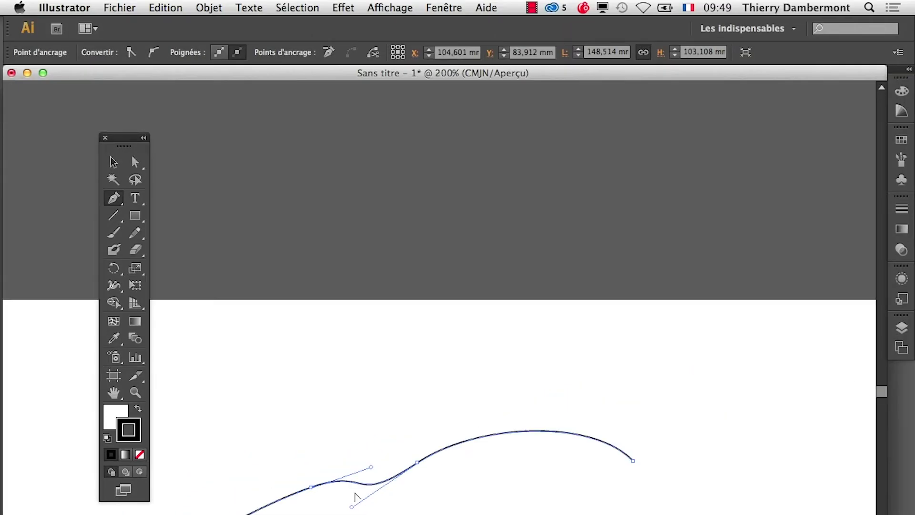
left_click_drag(354, 488, 497, 281)
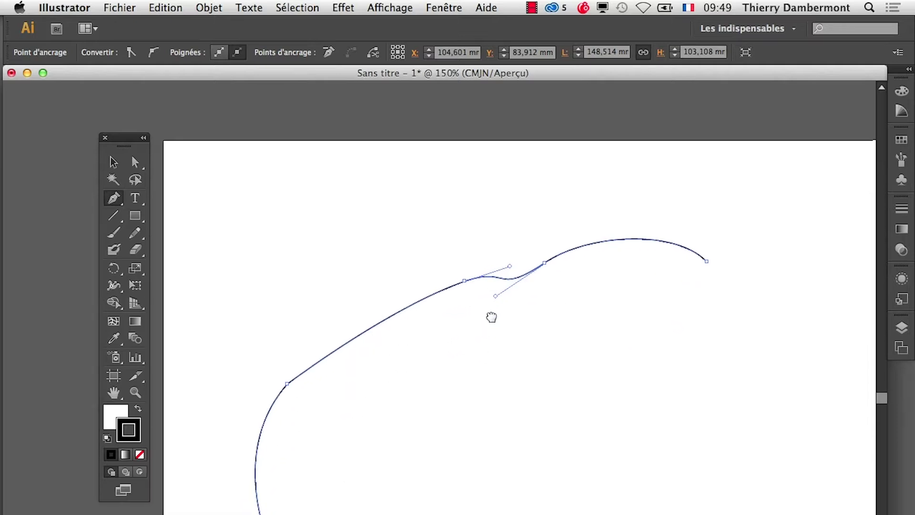
left_click_drag(710, 388, 700, 407)
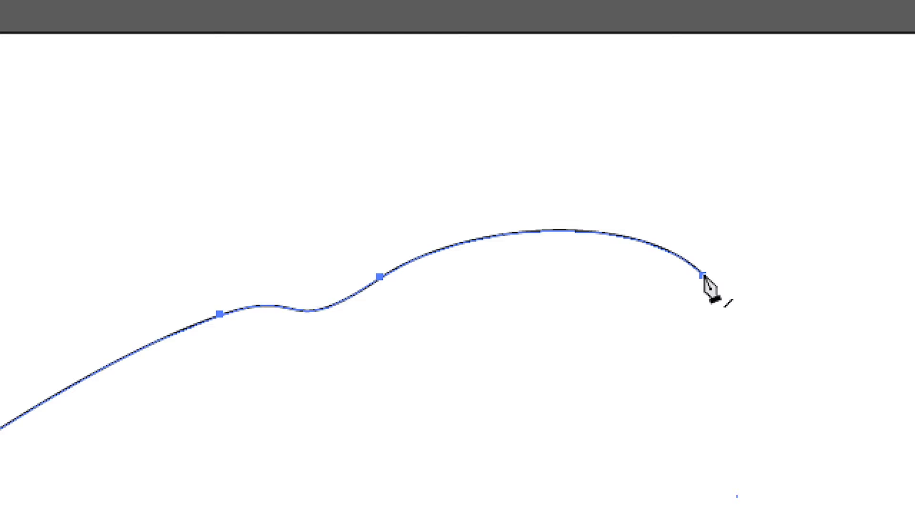
mouse_move(704, 276)
left_mouse_down()
mouse_move(719, 292)
mouse_move(709, 287)
left_mouse_up()
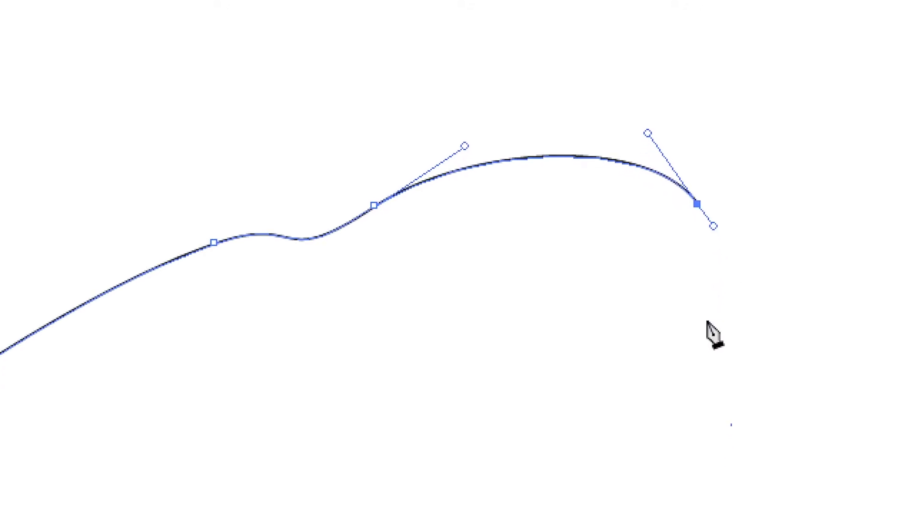
mouse_move(690, 370)
left_mouse_down()
mouse_move(679, 382)
mouse_move(691, 376)
left_mouse_up()
left_click_drag(717, 340, 815, 201)
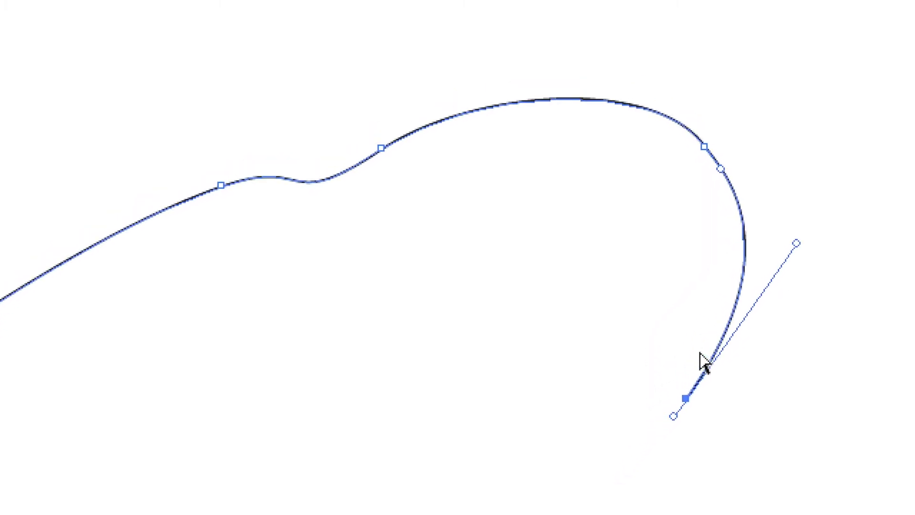
key("ctrl+a")
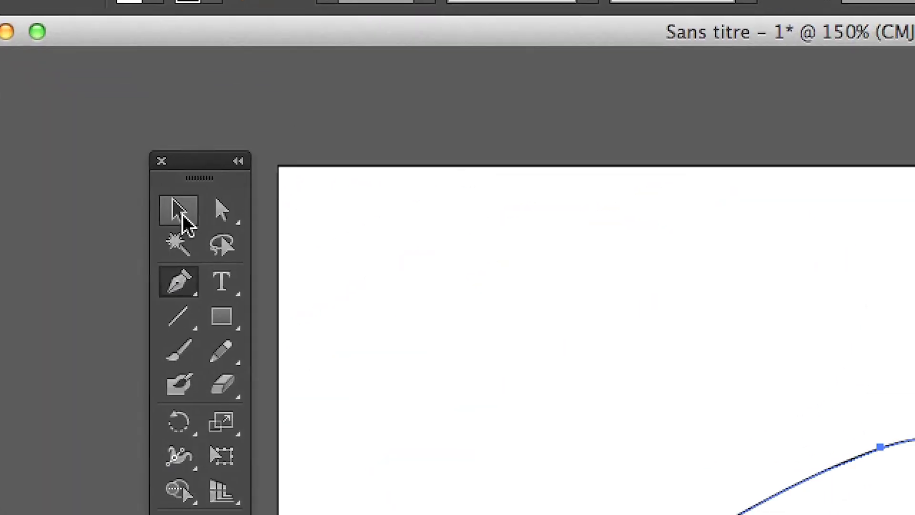
left_click(196, 213)
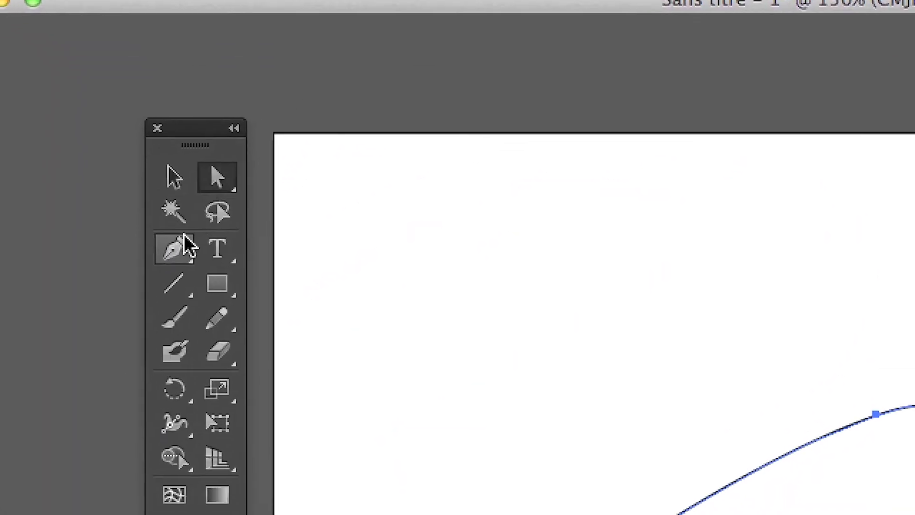
left_click(178, 249)
left_click_drag(498, 400, 478, 401)
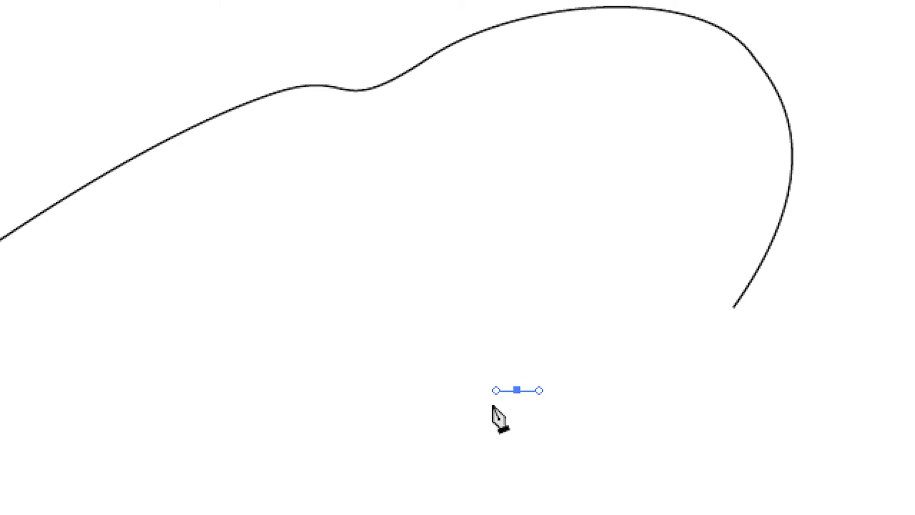
key("ctrl+z")
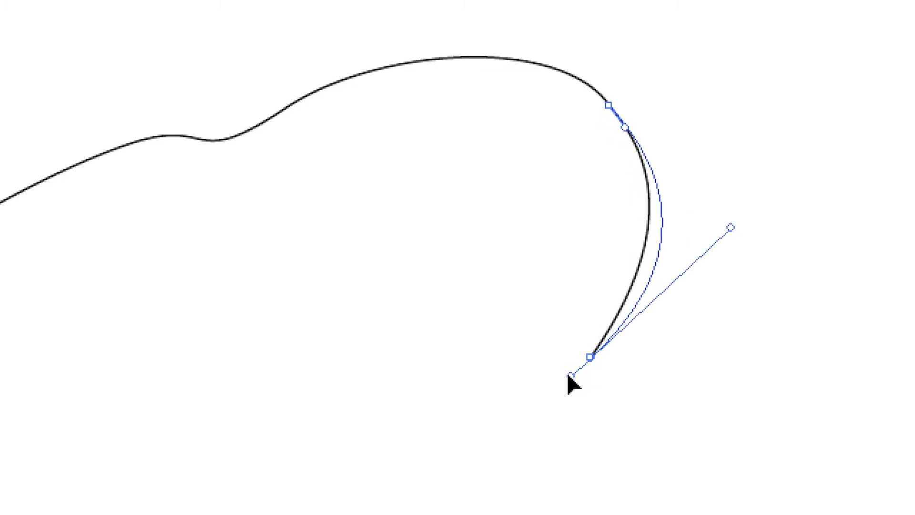
- Reshape the final curved segment by adjusting the direction handle at the path's open lower end
left_click_drag(568, 375, 570, 376)
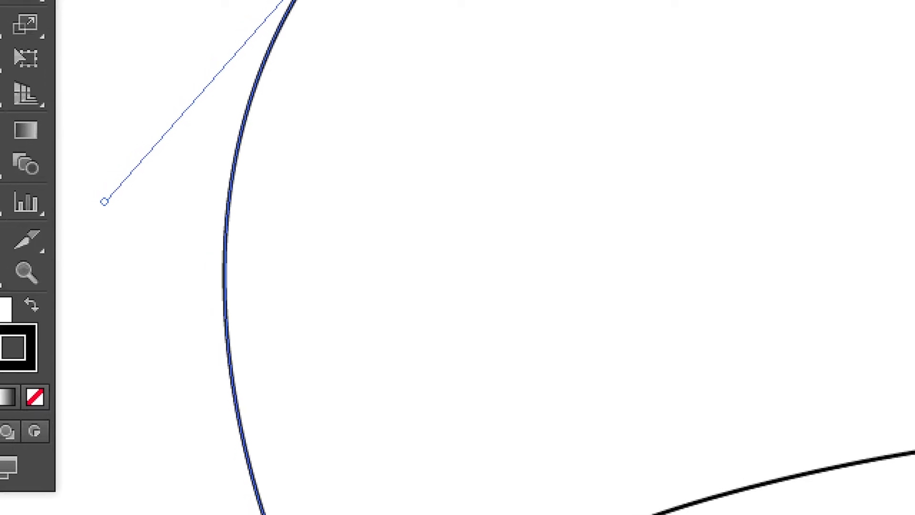
- Select the path and pick its lower-left anchor point with the Direct Selection tool
left_click(603, 486)
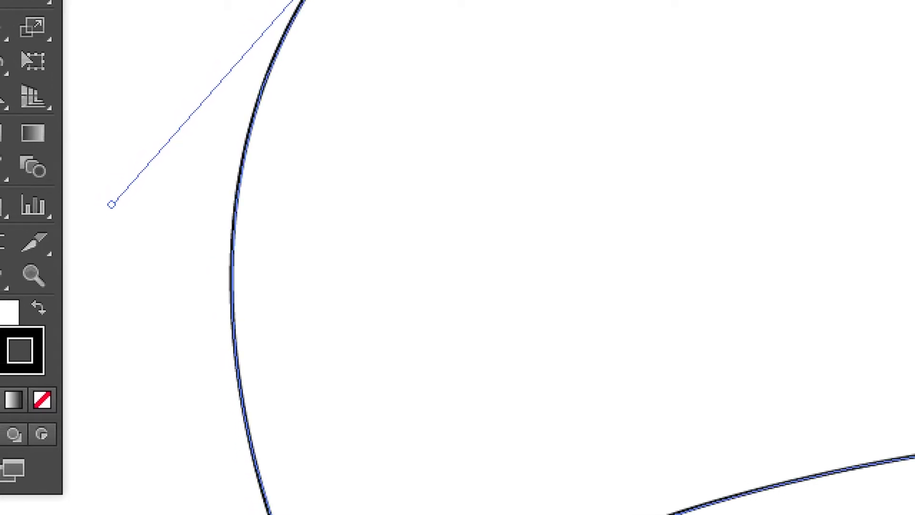
key("ctrl+plus")
key("ctrl+plus")
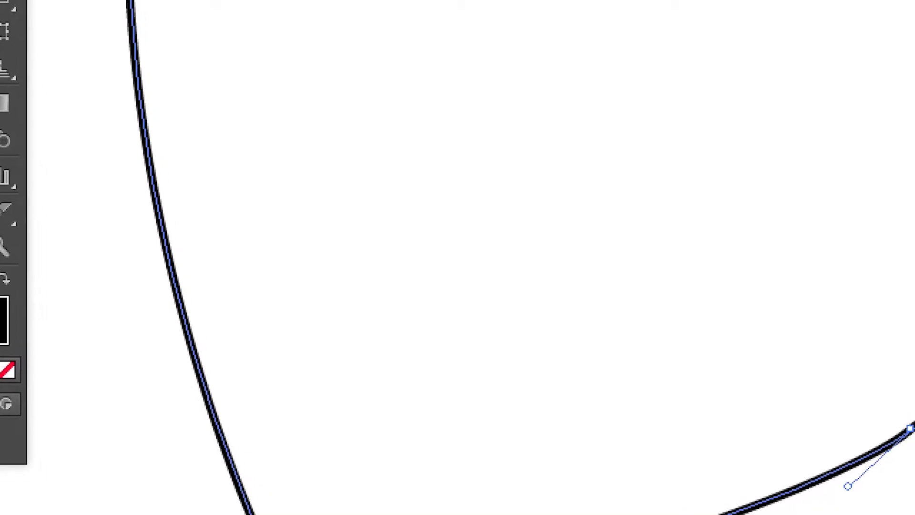
left_click(180, 290)
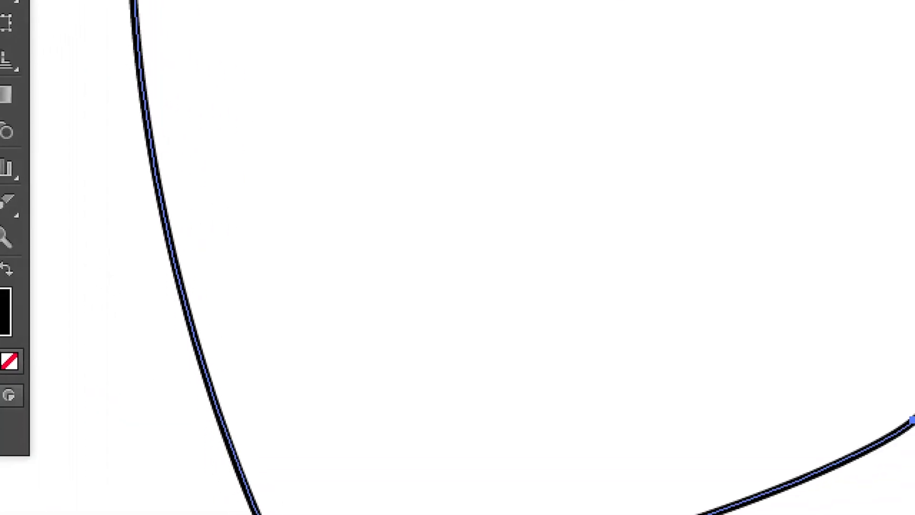
left_click(914, 437)
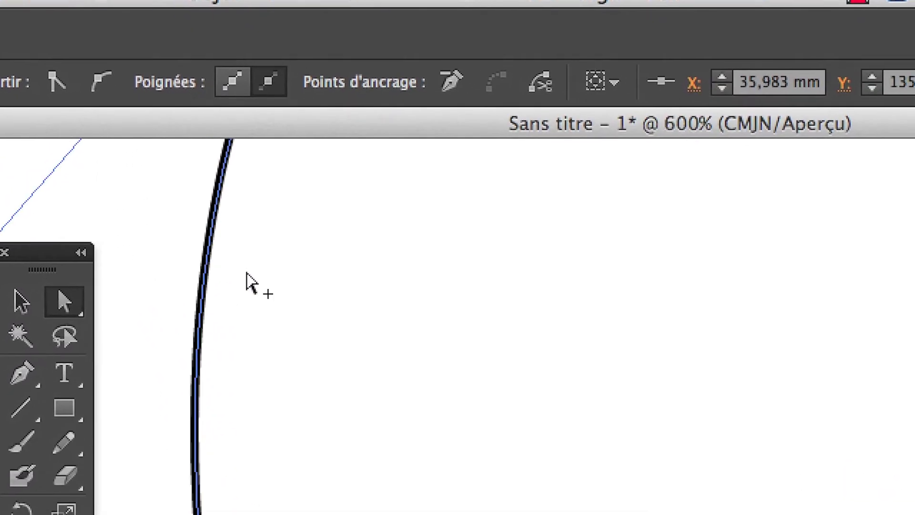
- Examine the direction handles of the lower-left anchor point and the curve leading up to the next anchor
scroll(245, 279, "down", 2)
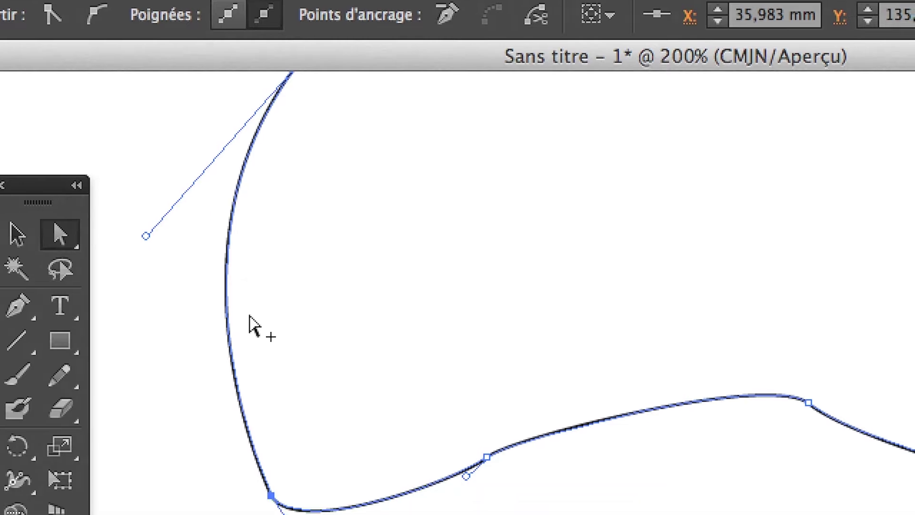
scroll(265, 390, "up", 3)
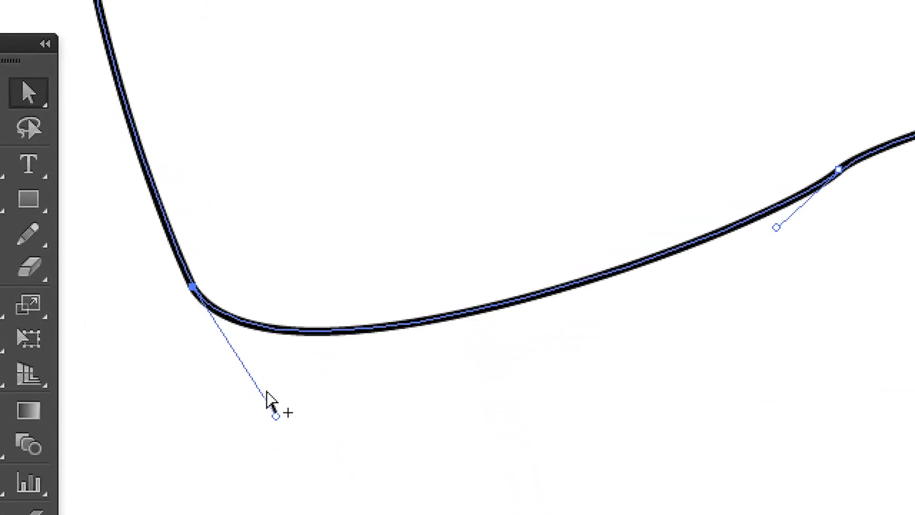
left_click_drag(253, 381, 433, 427)
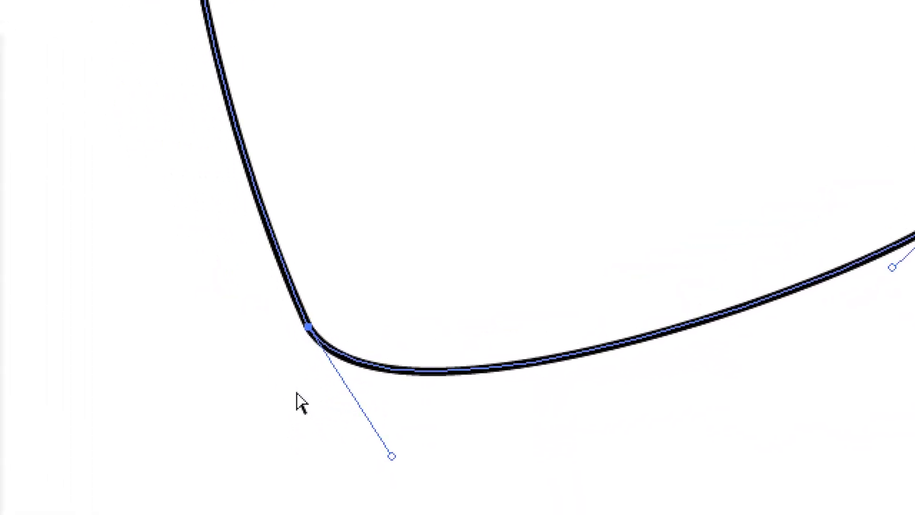
left_click_drag(275, 160, 418, 514)
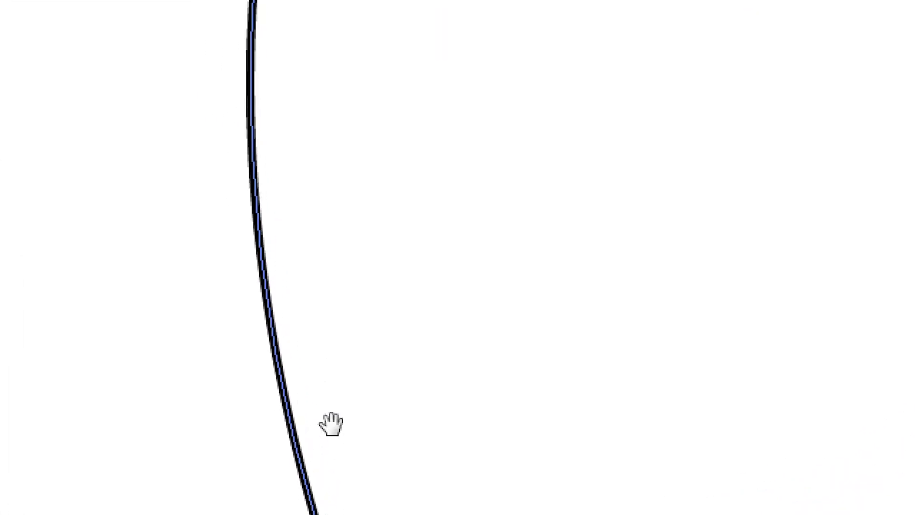
scroll(355, 257, "down", 4)
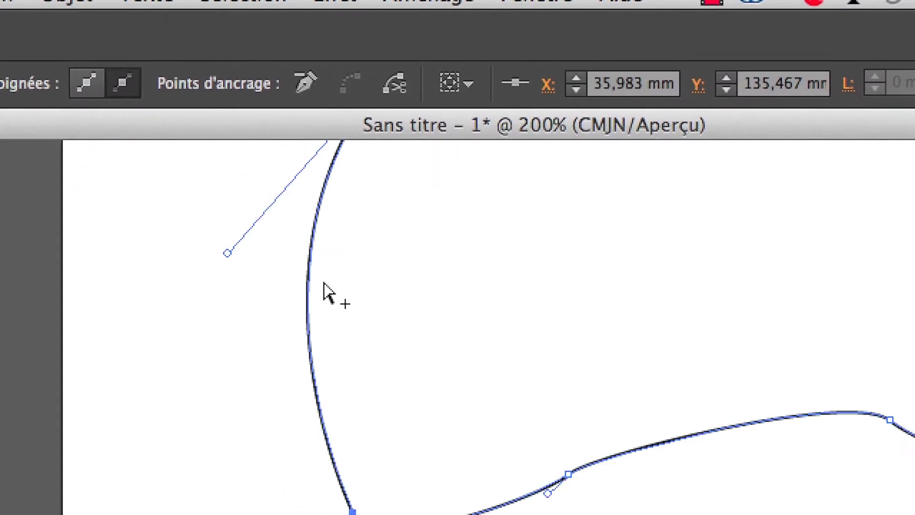
left_click_drag(353, 267, 327, 479)
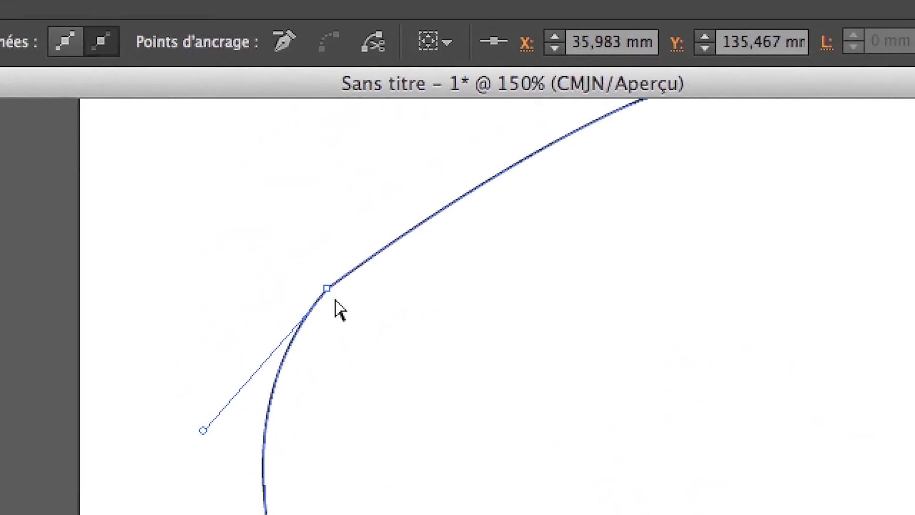
- Select the anchor point on the shape's upper-left side and convert it to a corner point with the Pen tool
left_click(332, 296)
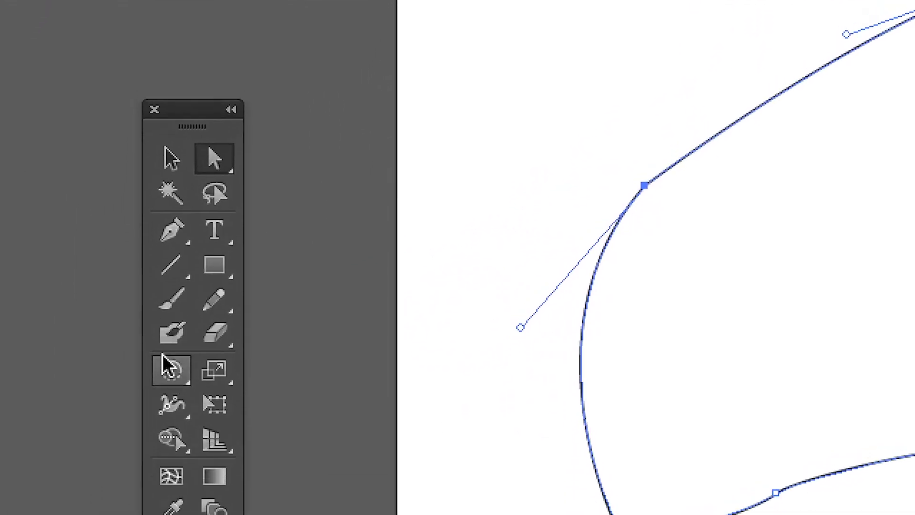
left_click(164, 277)
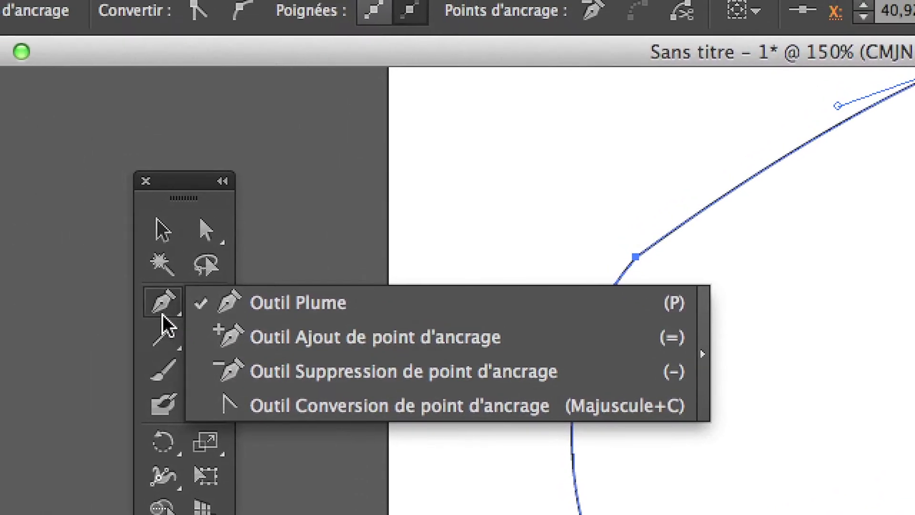
left_click(165, 300)
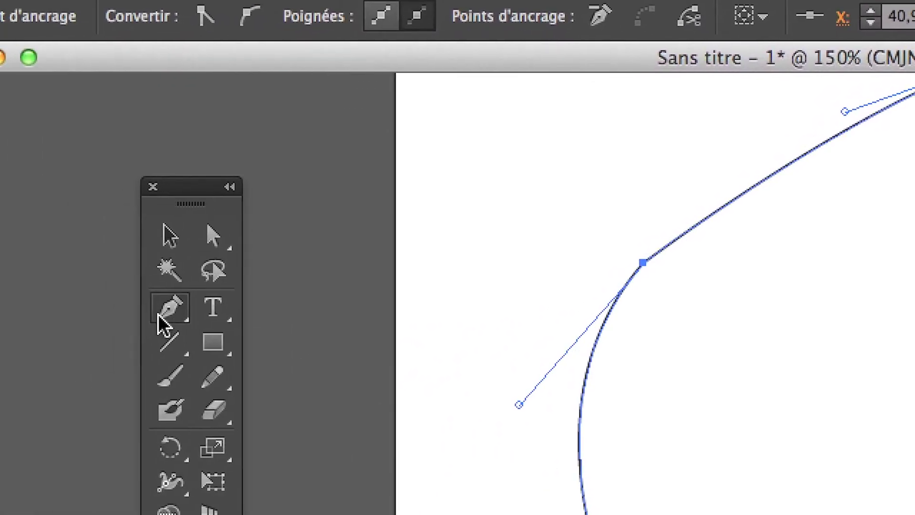
left_click(160, 319)
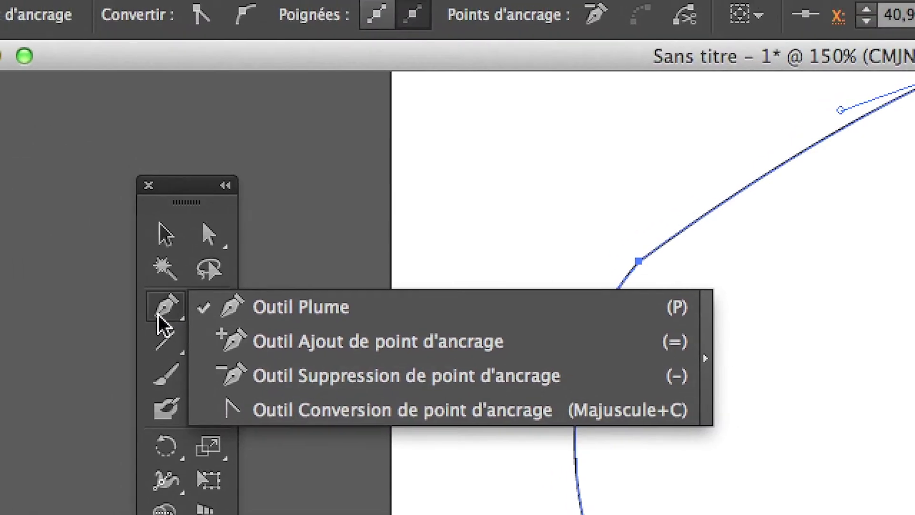
left_click(143, 253)
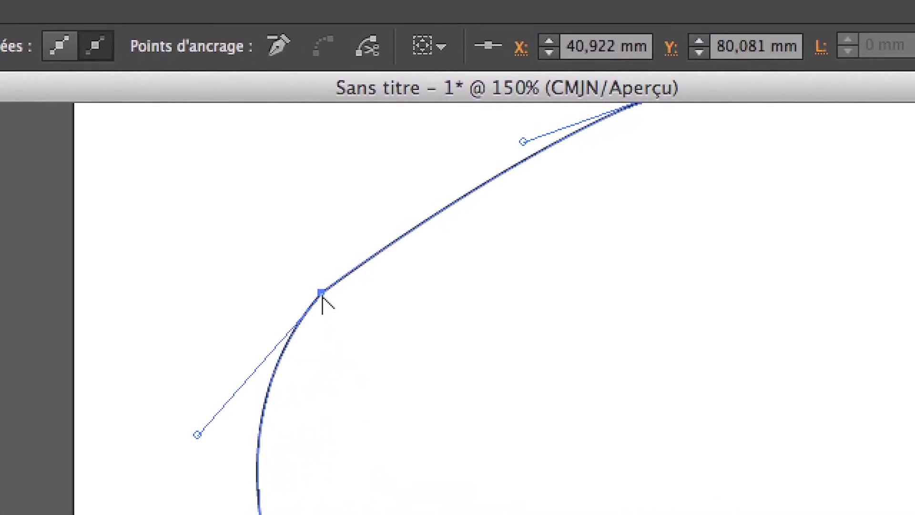
left_click(322, 295, "alt")
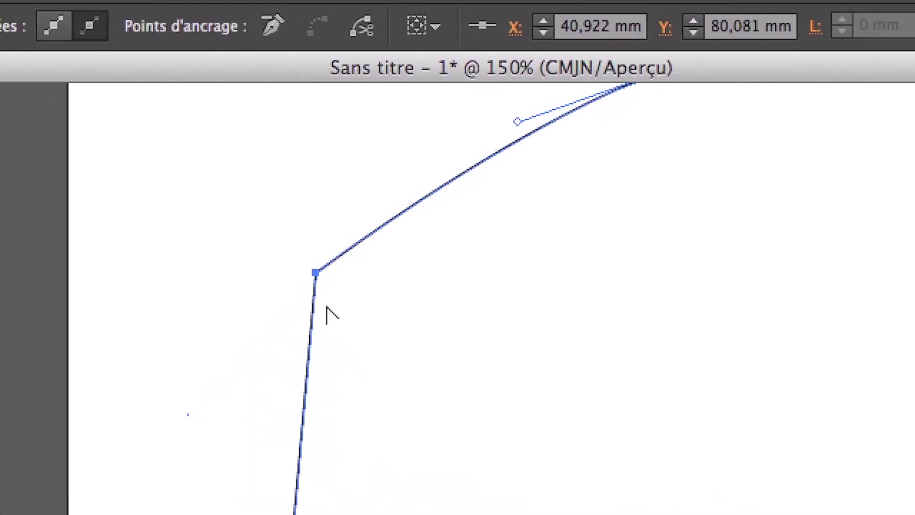
- Pull new direction handles out of the upper-left anchor point to make it a smooth point
left_click_drag(319, 283, 306, 373)
left_click_drag(304, 332, 432, 145)
left_click_drag(348, 263, 330, 253)
- Convert the lower-left anchor point to a corner, and pull out new direction handles so that both adjoining curves flow smoothly through it
scroll(310, 424, "up", 1)
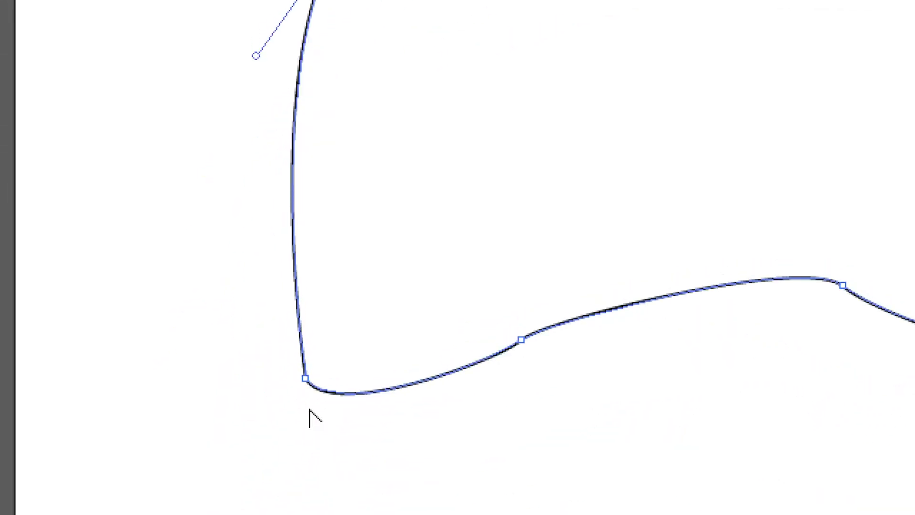
left_click(308, 398)
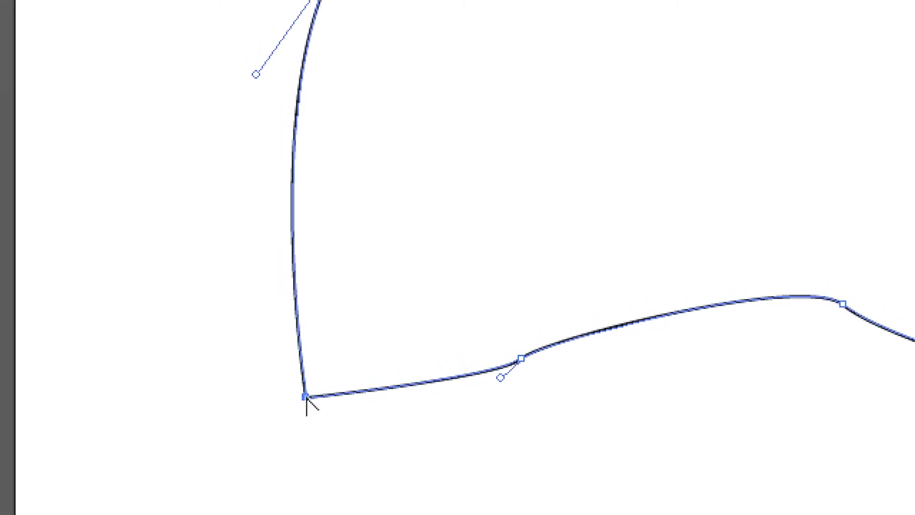
left_click_drag(306, 399, 379, 452)
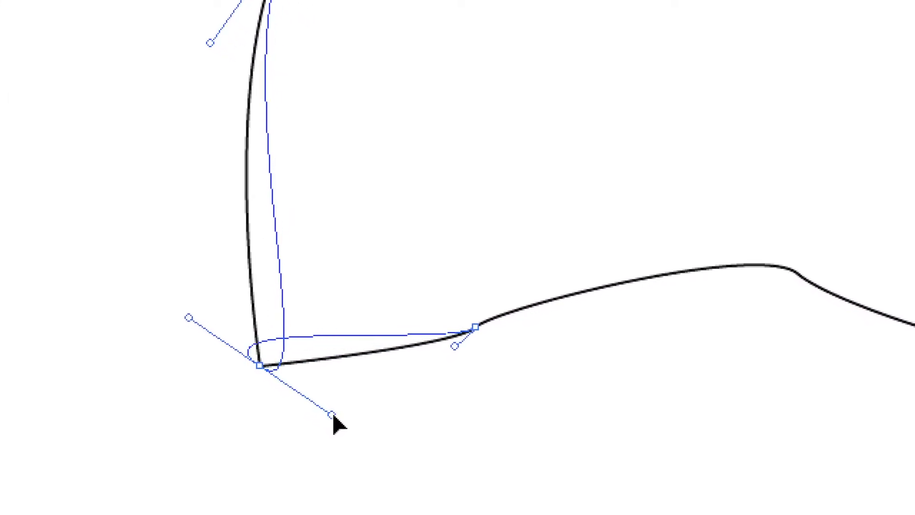
left_click_drag(333, 418, 195, 323)
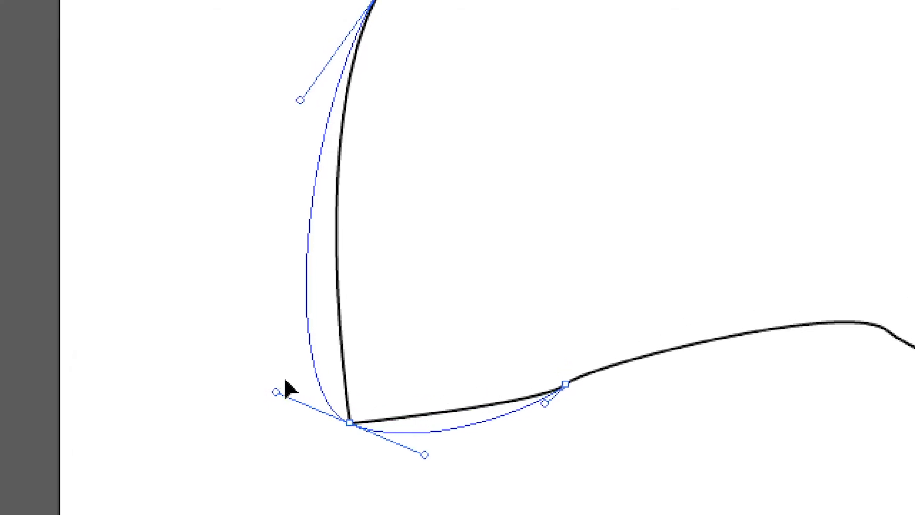
left_click_drag(285, 380, 298, 365)
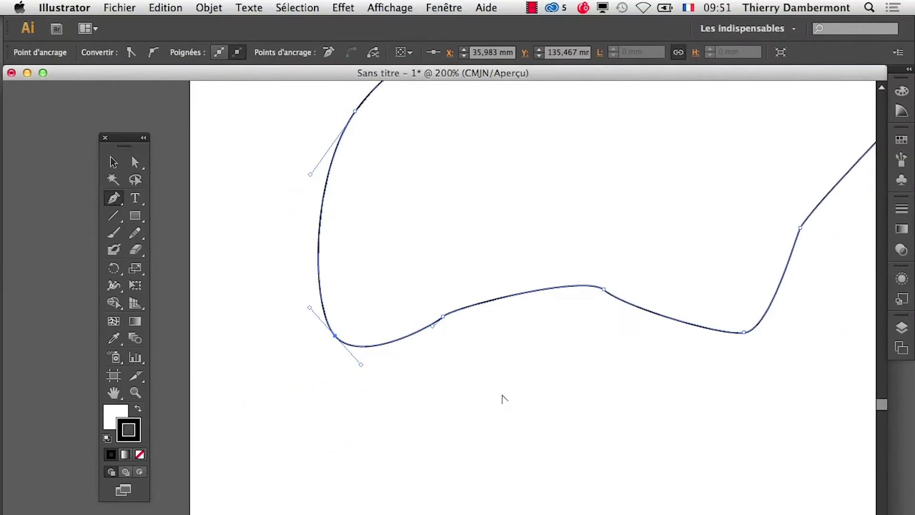
- Remove the stroke from the closed shape and make its fill the active colour attribute
scroll(503, 399, "down", 1)
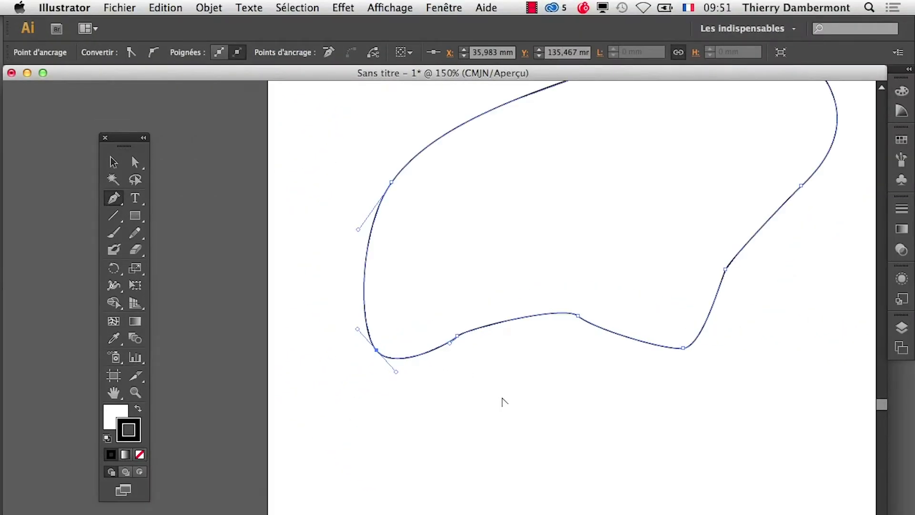
left_click(118, 390)
left_click_drag(539, 363, 470, 470)
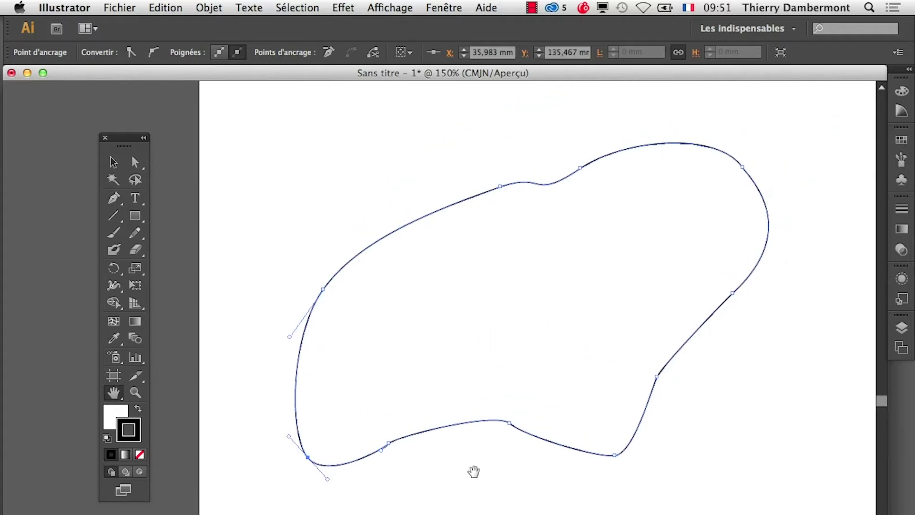
left_click_drag(482, 368, 389, 430)
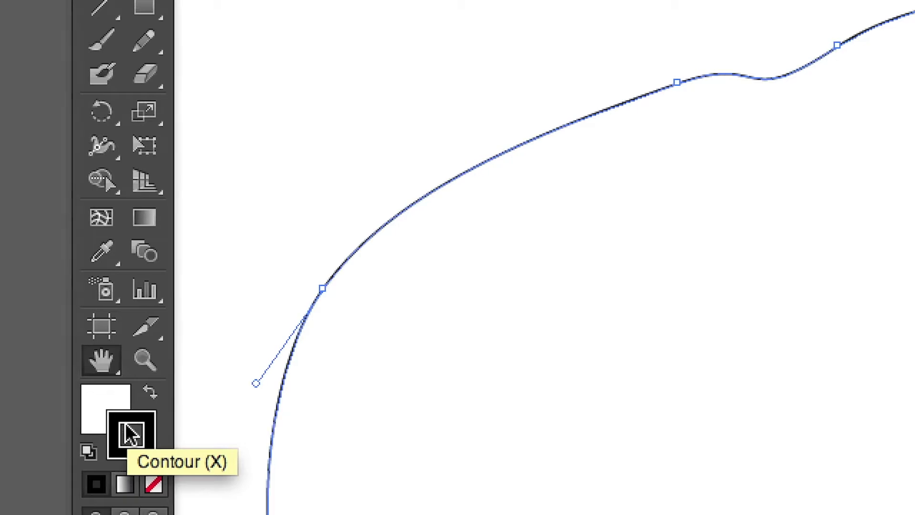
left_click(149, 477)
left_click(93, 414)
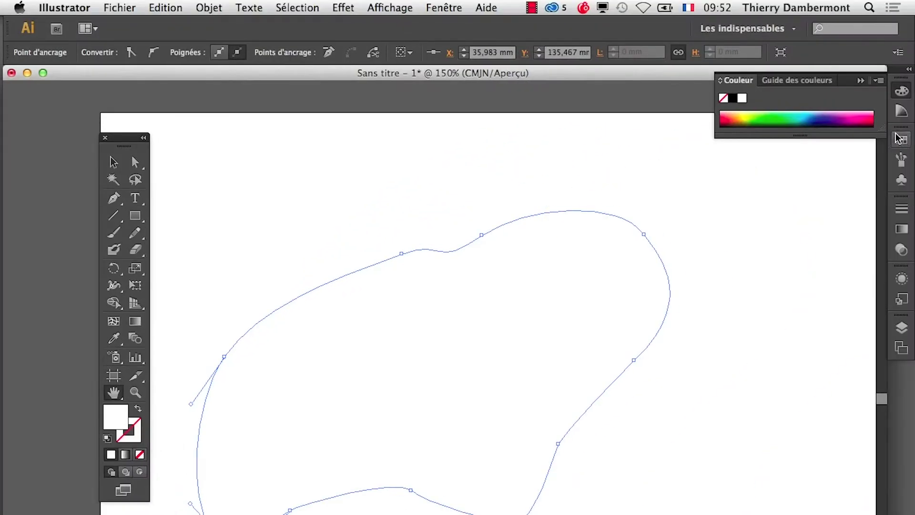
- Show and enlarge the document swatches (Nuancier), and open the PANTONE+ Solid Coated colour book
left_click(899, 139)
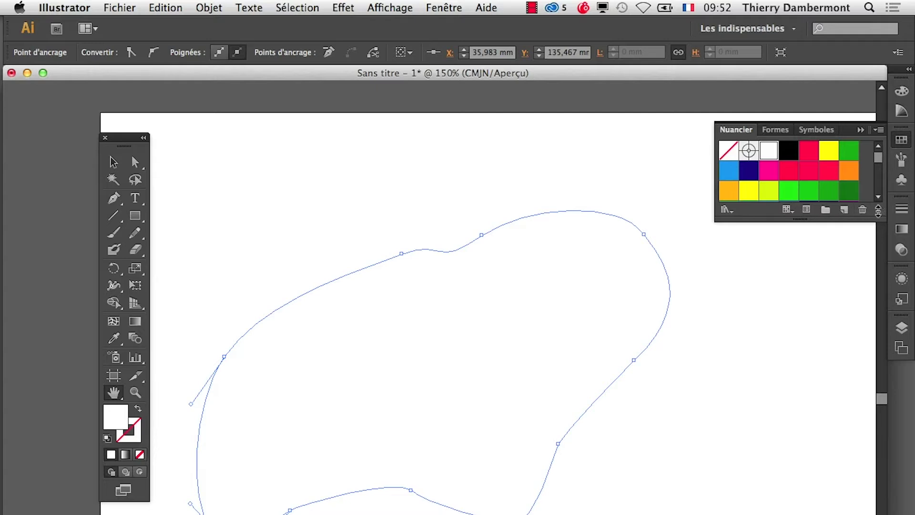
left_click_drag(878, 211, 878, 514)
left_click(880, 129)
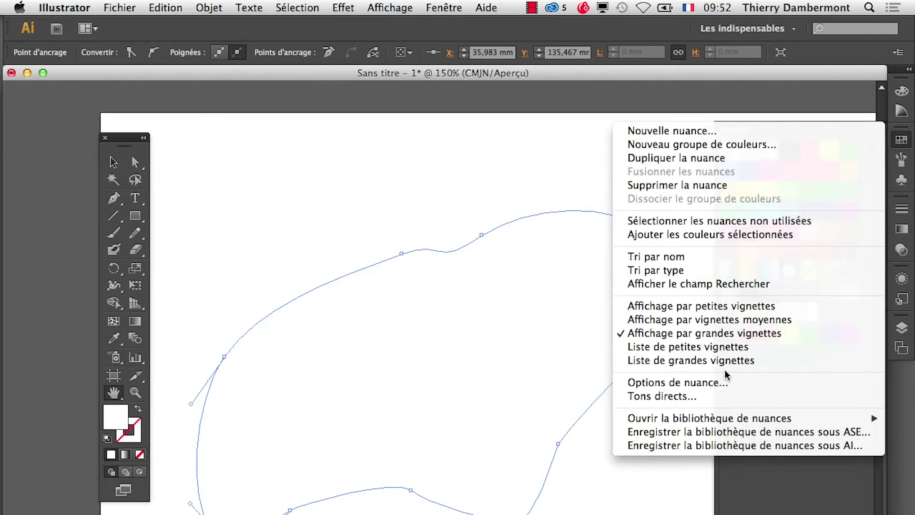
mouse_move(741, 423)
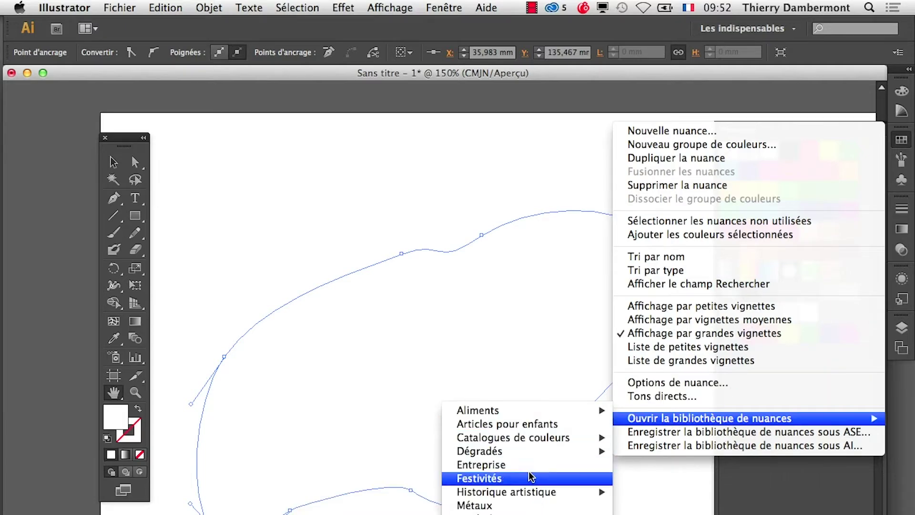
mouse_move(519, 447)
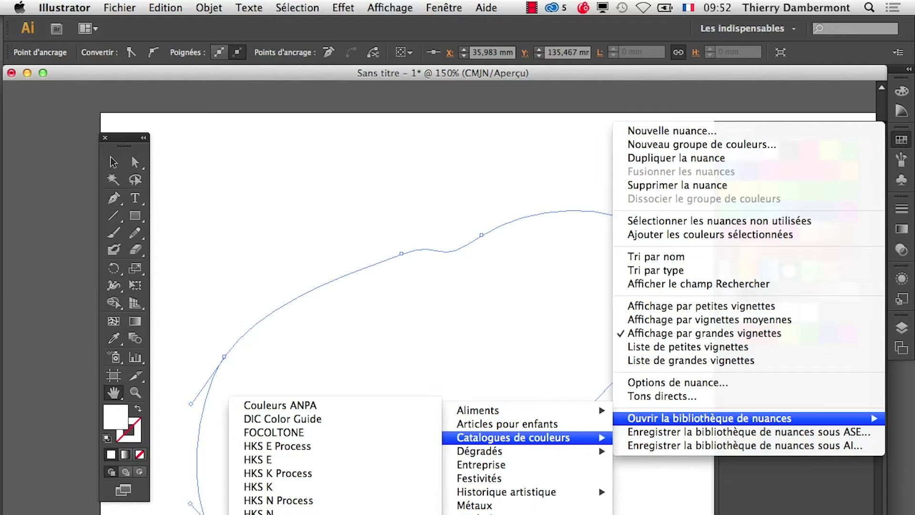
left_click(305, 513)
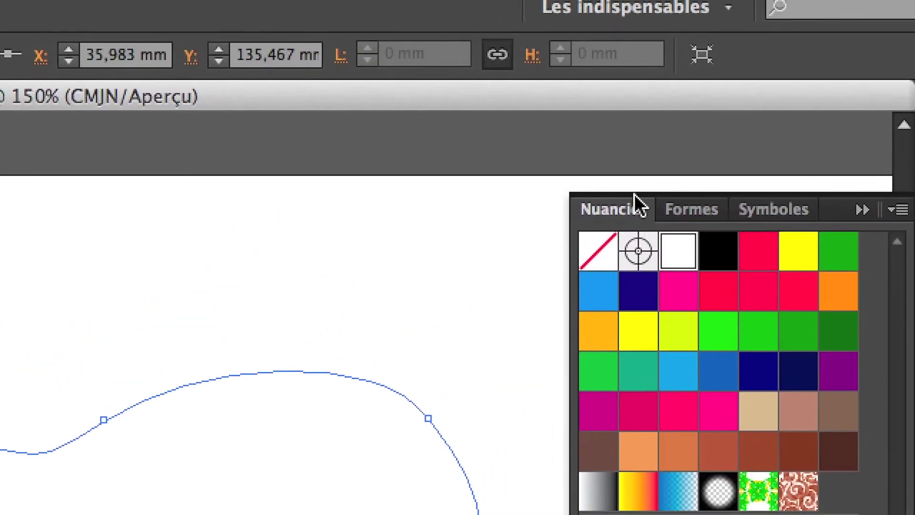
- Detach the Nuancier panel and group it with PANTONE+ Solid Coated in one floating panel, with the PANTONE list in front
left_click_drag(630, 197, 458, 162)
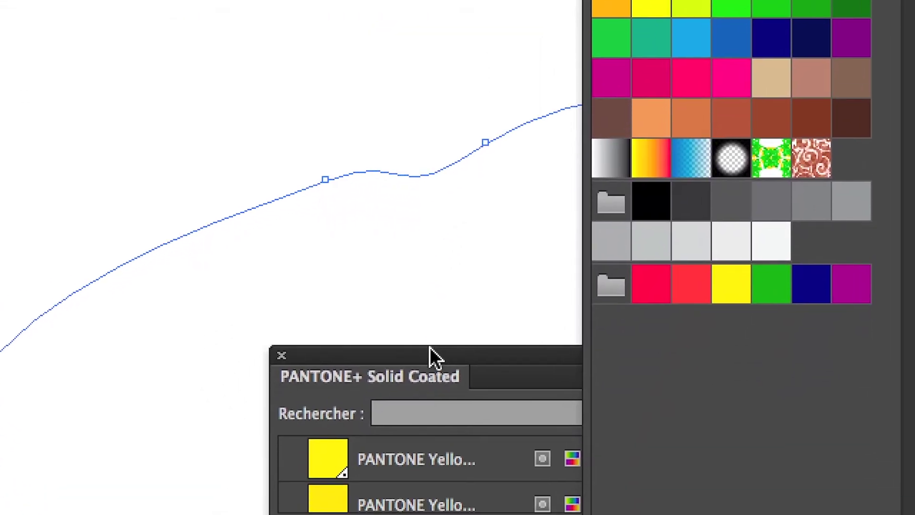
left_click_drag(405, 423, 699, 44)
left_click_drag(525, 220, 581, 122)
left_click(493, 186)
left_click(591, 188)
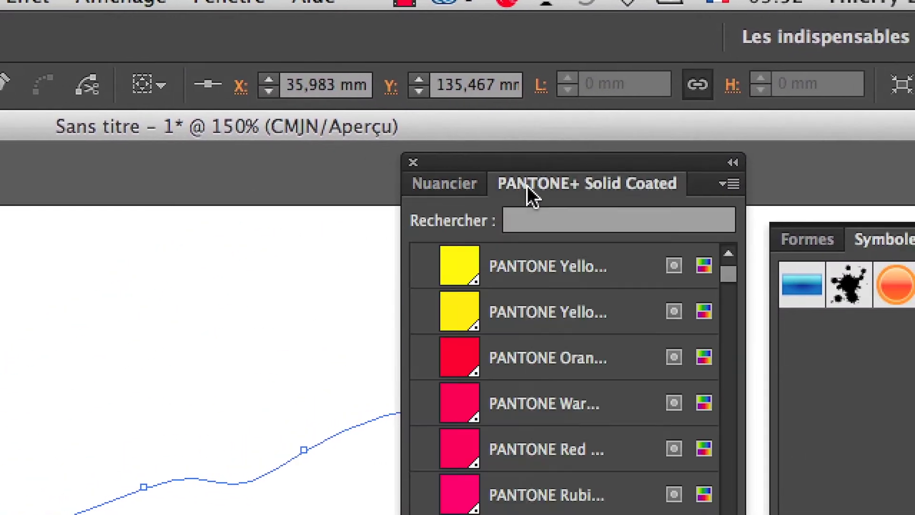
left_click(512, 189)
left_click(523, 187)
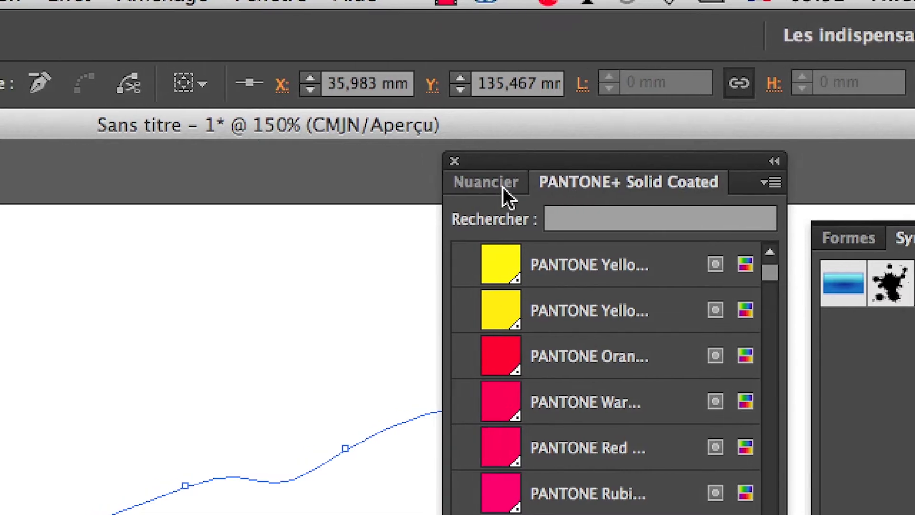
left_click(472, 186)
left_click(531, 186)
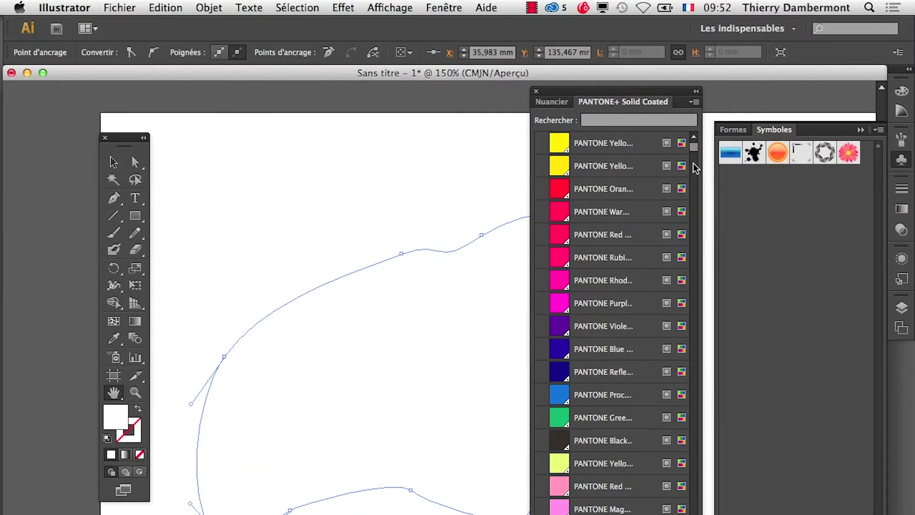
- Reposition and widen the floating PANTONE+ Solid Coated panel until the full colour names are readable
left_click_drag(694, 147, 702, 97)
scroll(663, 286, "down", 3)
scroll(659, 267, "up", 2)
left_click_drag(576, 96, 480, 90)
left_click_drag(606, 513, 724, 513)
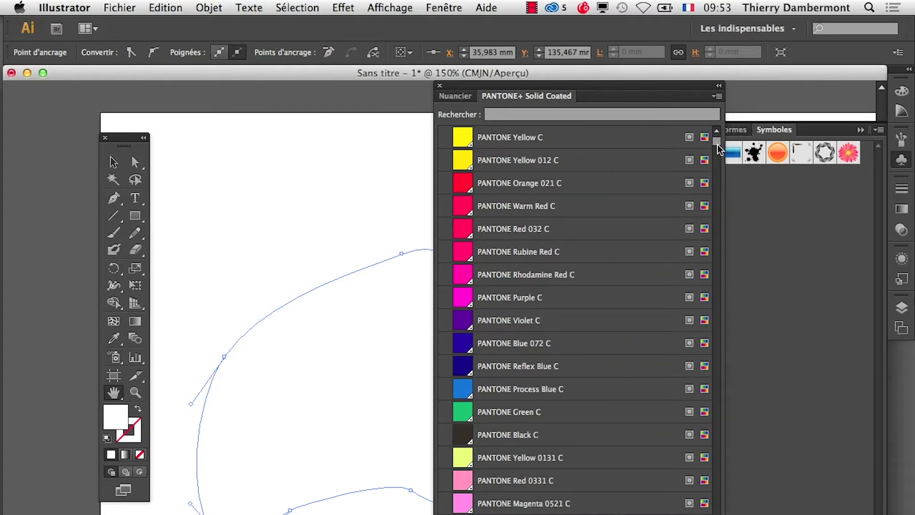
left_click_drag(717, 145, 718, 211)
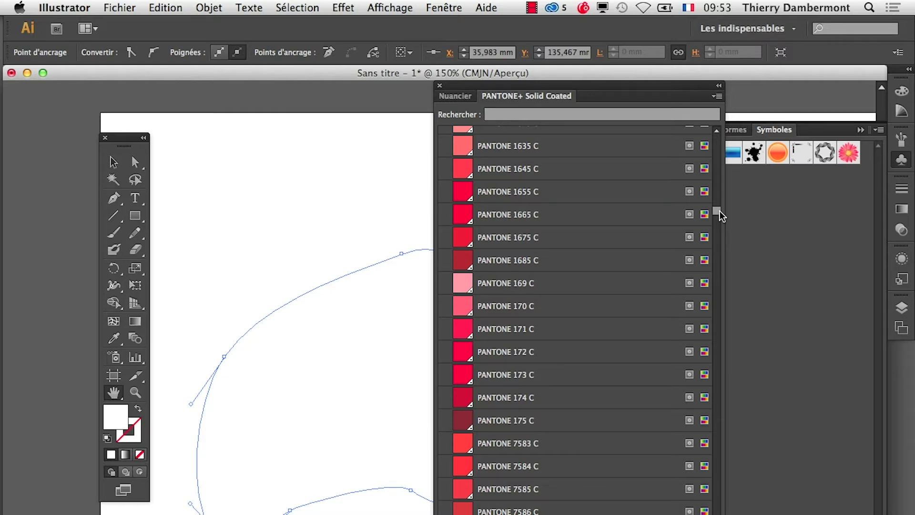
left_click_drag(720, 211, 719, 101)
left_click_drag(725, 206, 733, 206)
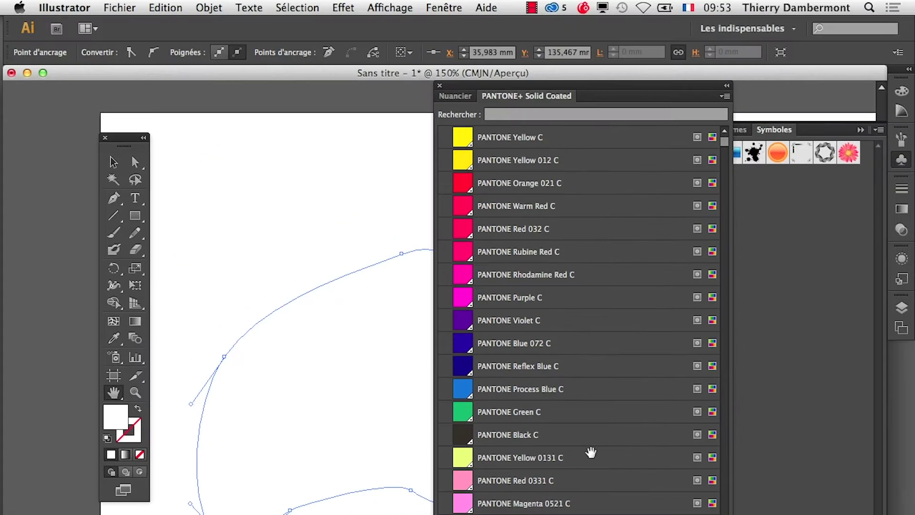
- Browse the PANTONE+ Solid Coated list to examine the named and numbered spot colours, and return to its beginning
scroll(598, 506, "down", 2)
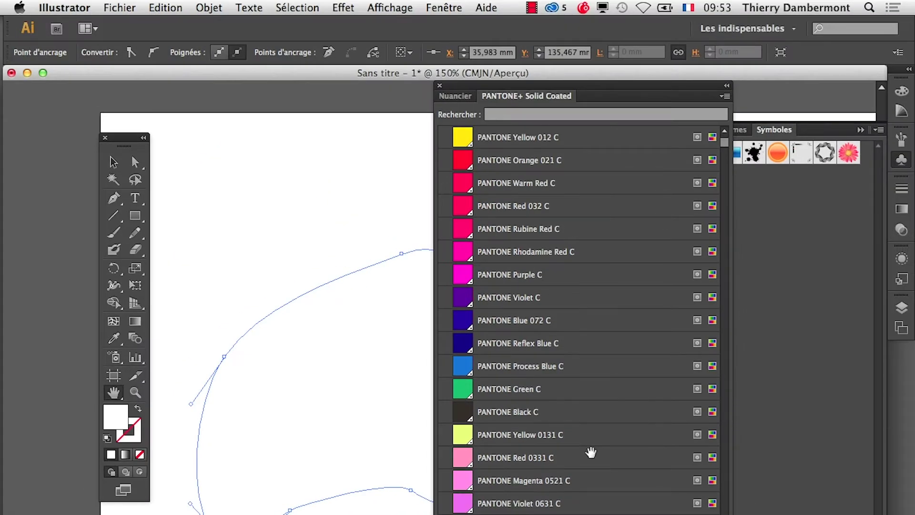
scroll(580, 319, "down", 1)
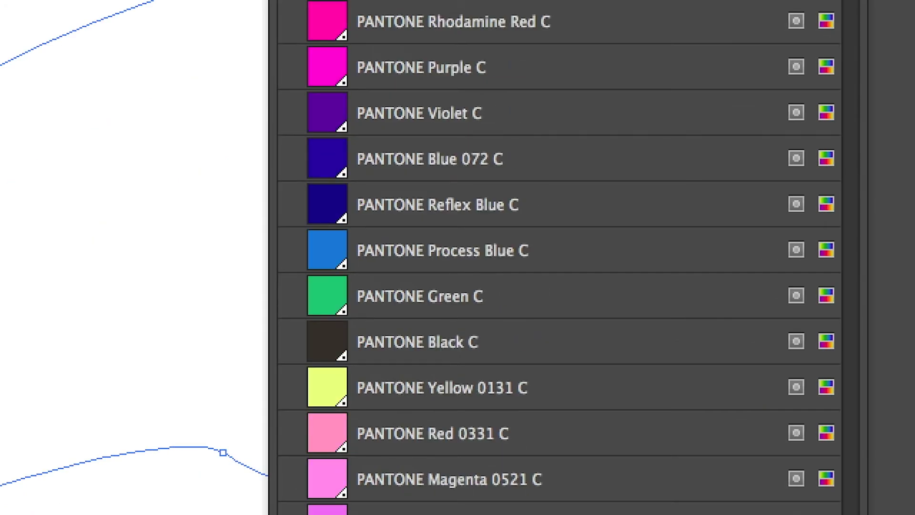
scroll(560, 296, "down", 4)
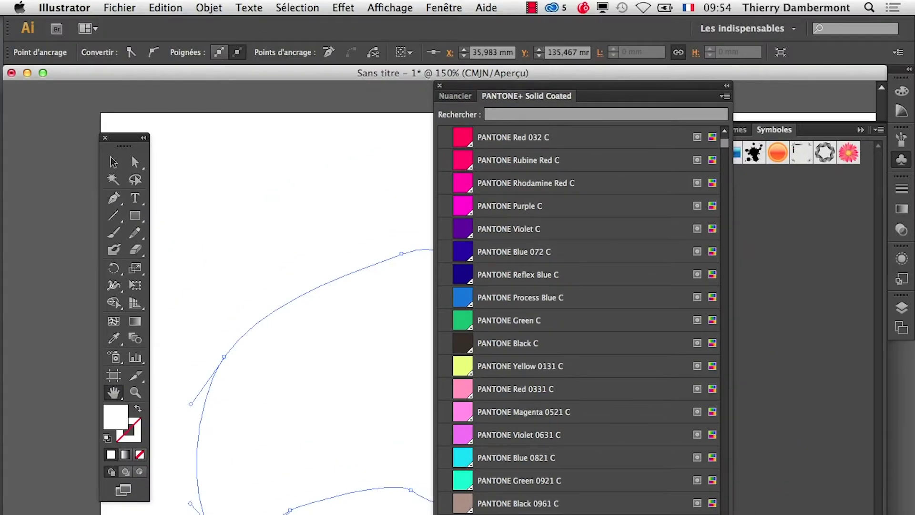
scroll(580, 319, "down", 10)
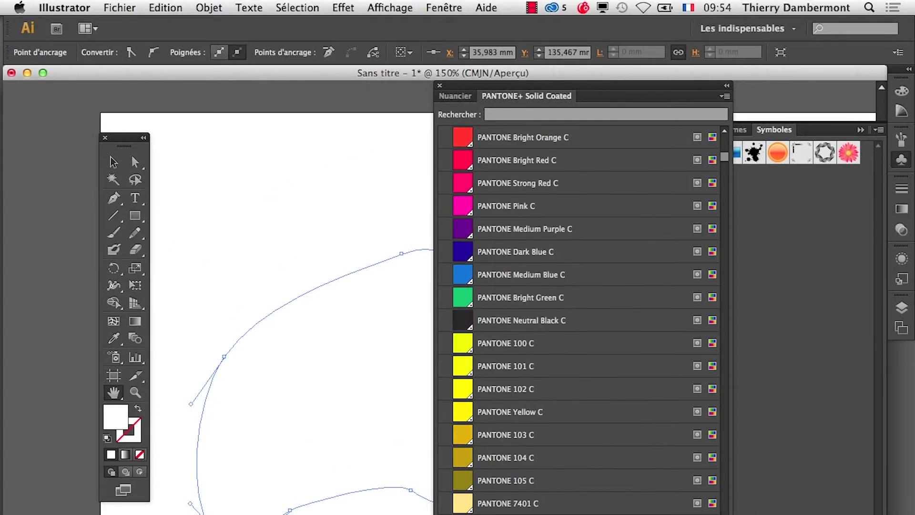
scroll(579, 320, "down", 6)
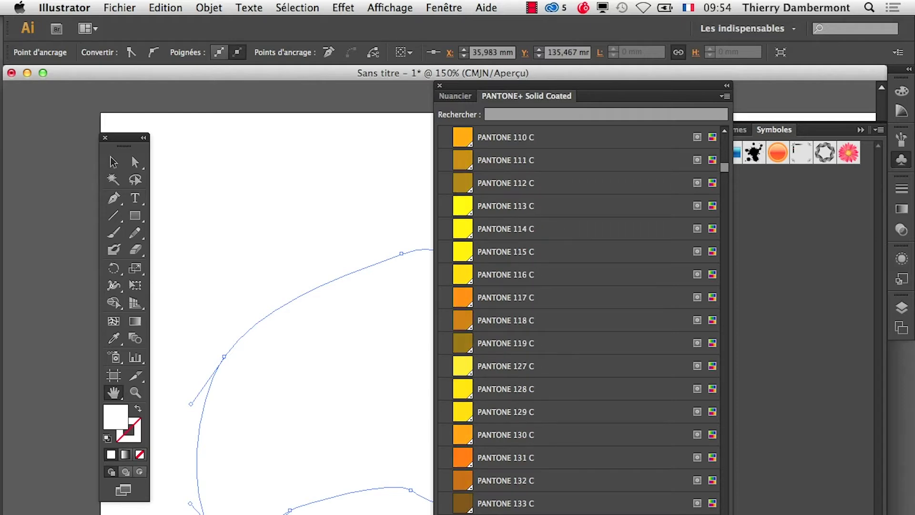
left_click_drag(726, 168, 729, 130)
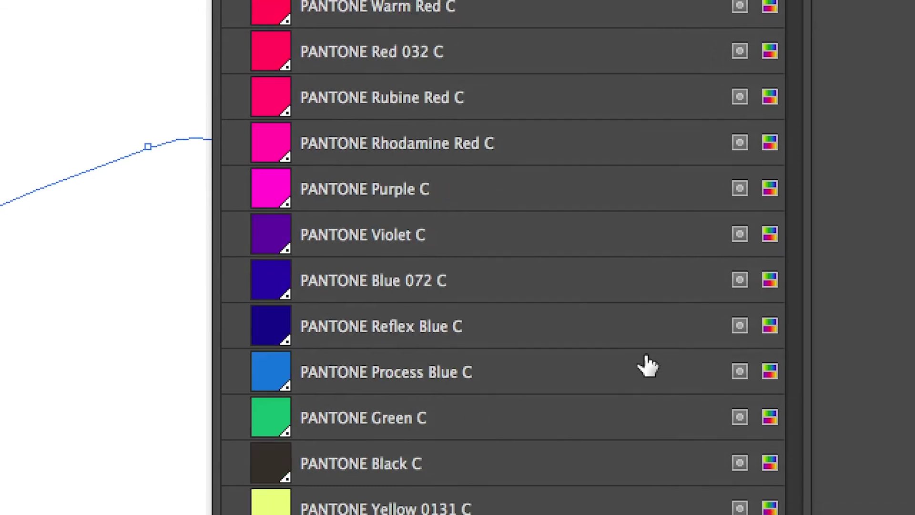
scroll(592, 141, "up", 1)
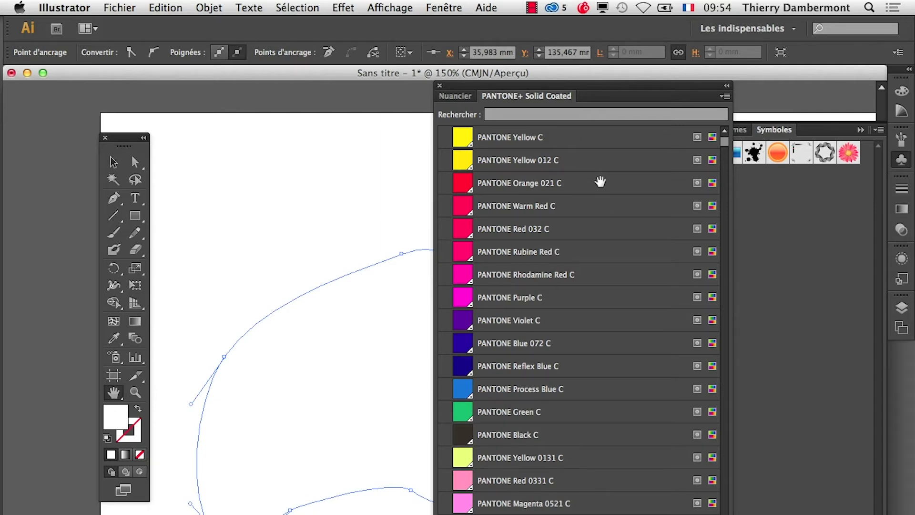
- Narrow the PANTONE+ Solid Coated panel and move it aside to uncover more of the shape
left_click_drag(732, 513, 633, 514)
left_click_drag(481, 98, 675, 82)
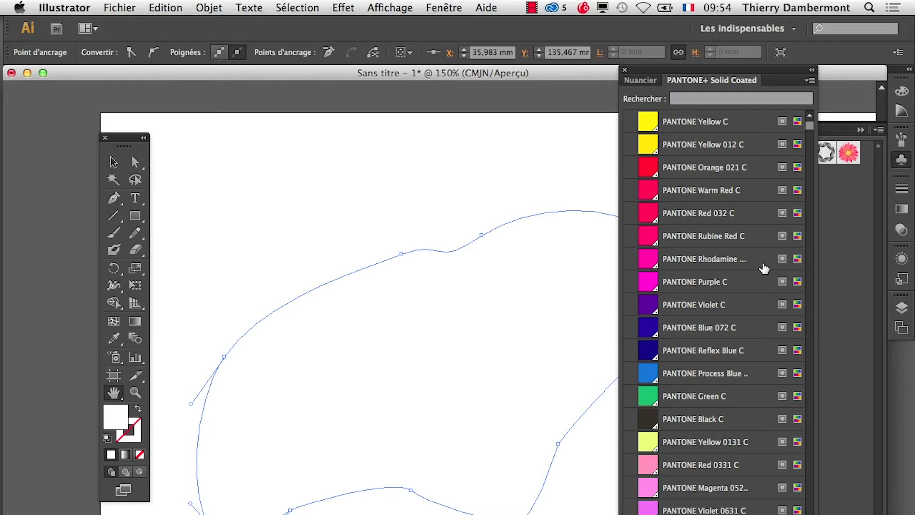
- Try a metallic brown and a dark yellow from the beginning of the PANTONE+ Solid Coated list as the shape's fill
scroll(757, 457, "down", 3)
scroll(757, 457, "down", 12)
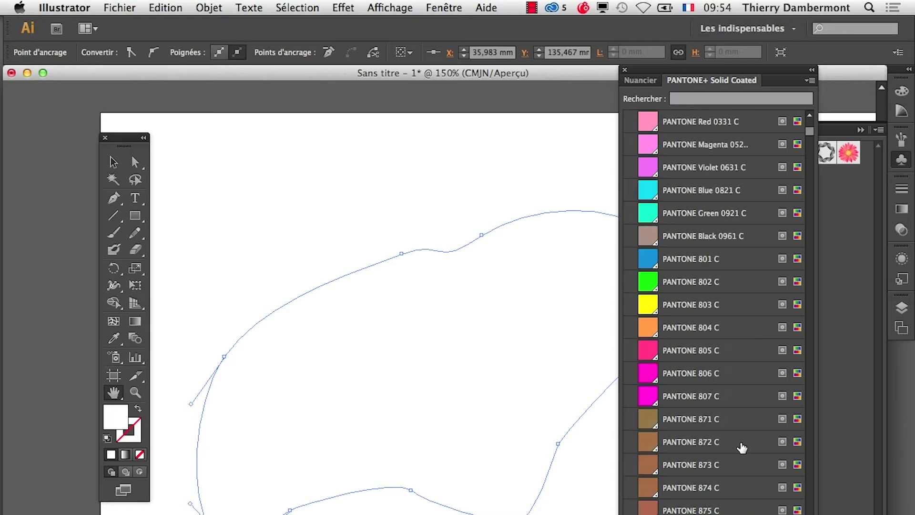
left_click(732, 446)
left_click(730, 514)
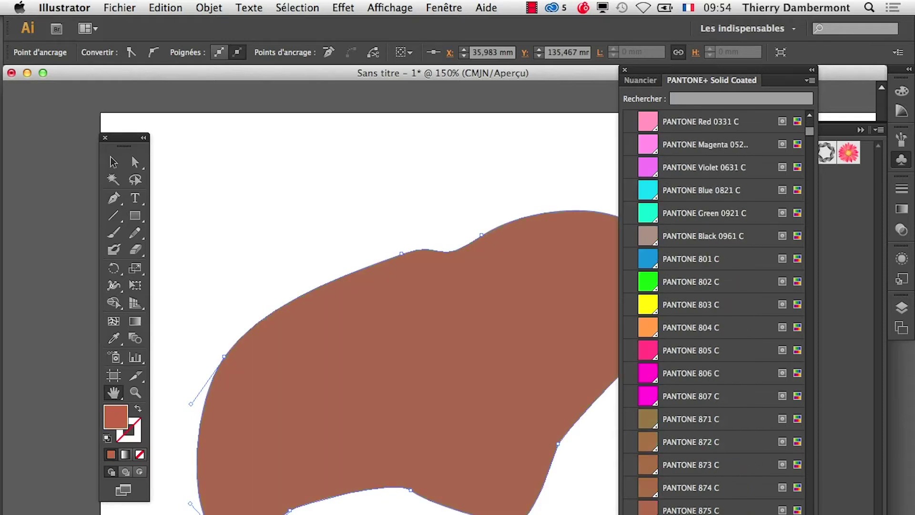
scroll(730, 514, "down", 16)
left_click(730, 514)
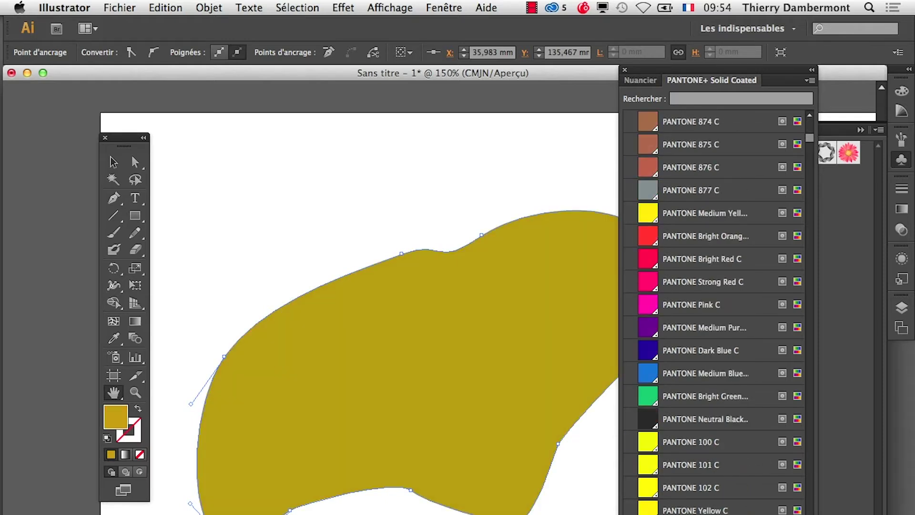
- Try PANTONE 7658 C from further down the colour list as the shape's fill
scroll(730, 514, "down", 20)
scroll(729, 514, "down", 20)
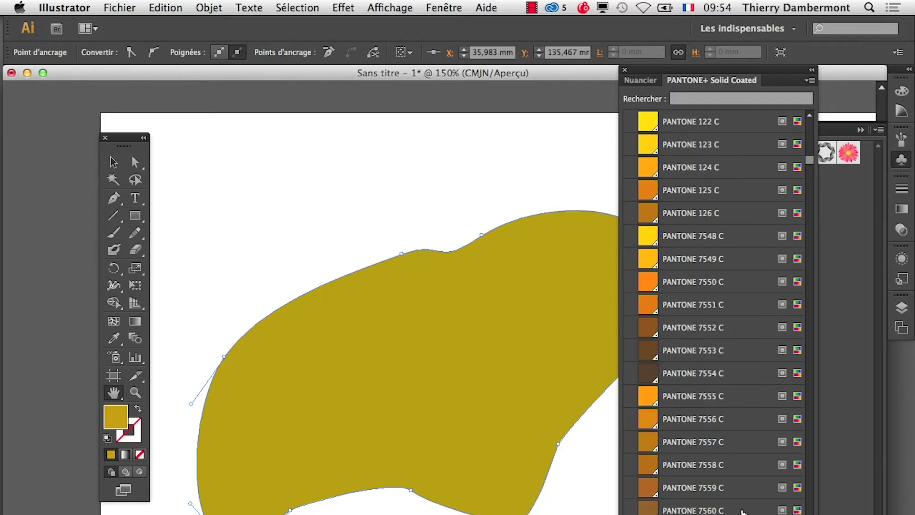
scroll(728, 392, "down", 10)
left_click_drag(809, 165, 809, 327)
left_click(741, 280)
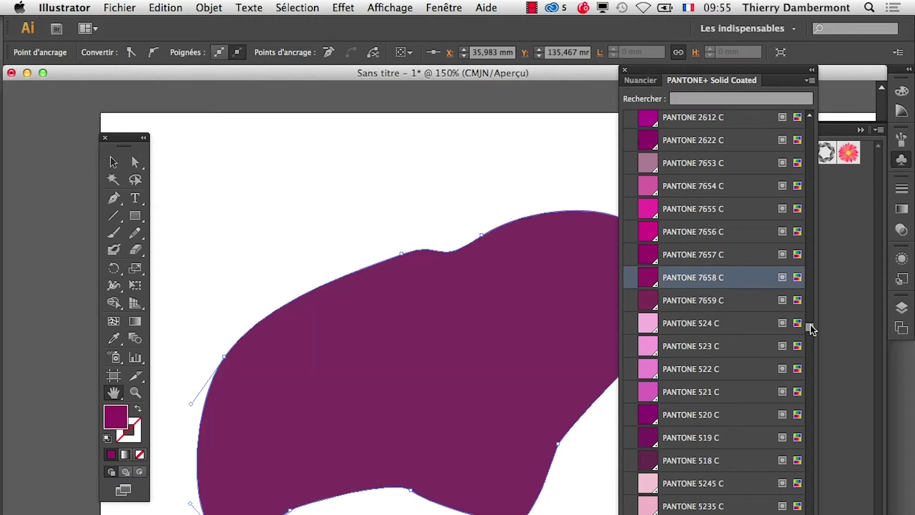
- Try PANTONE 7545 C, PANTONE 7542 C and a very dark colour near PANTONE 7546 C as the shape's fill
left_click_drag(810, 324, 810, 373)
left_click(694, 479)
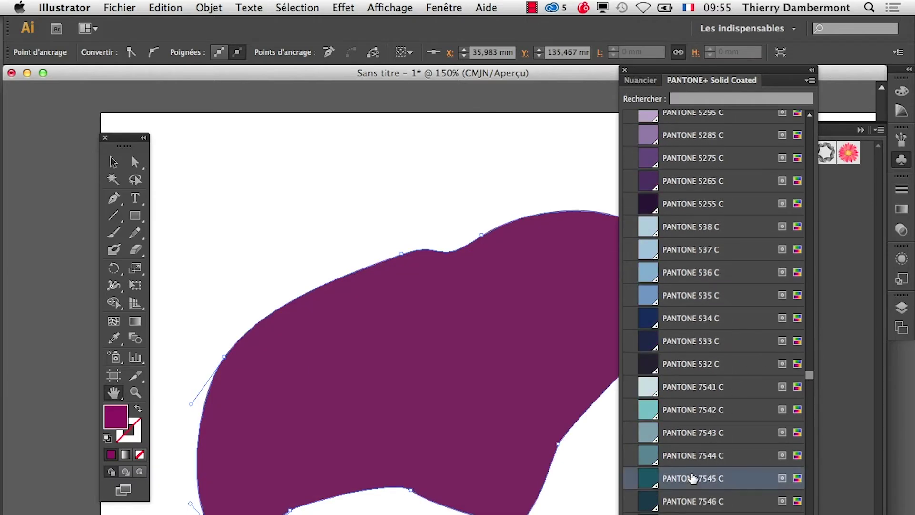
left_click(734, 411)
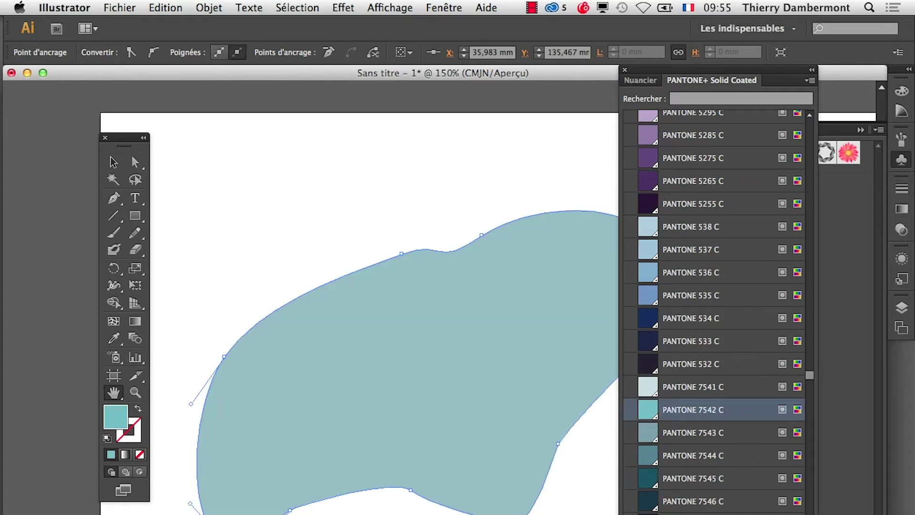
left_click(681, 514)
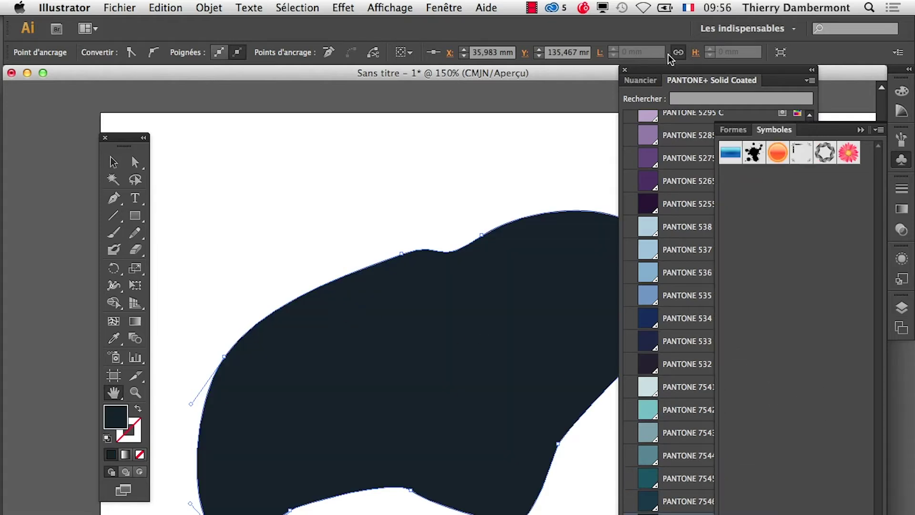
- Bring the PANTONE+ Solid Coated list back to the front and try PANTONE 7488 C as the shape's fill
left_click(676, 68)
left_click_drag(808, 376, 809, 514)
left_click(733, 489)
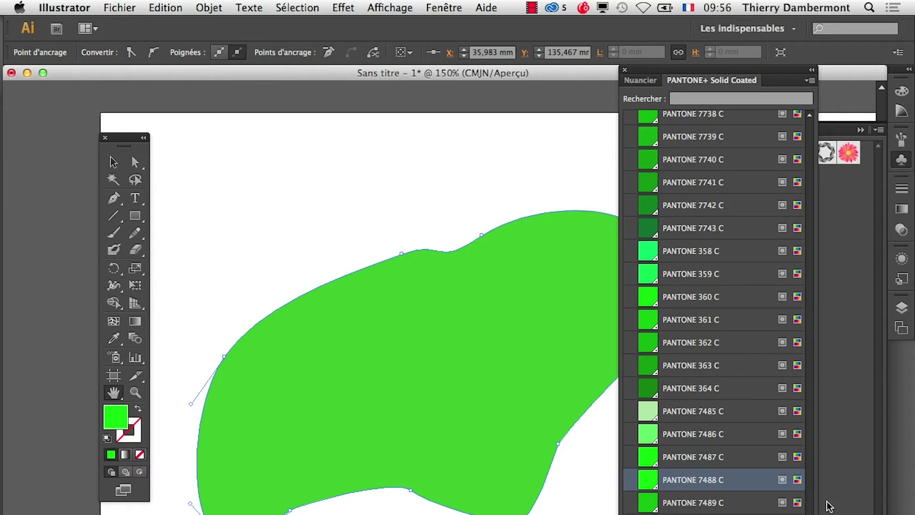
- Fill the shape with PANTONE Rubine Red C from the beginning of the colour list
left_click_drag(809, 514, 834, 118)
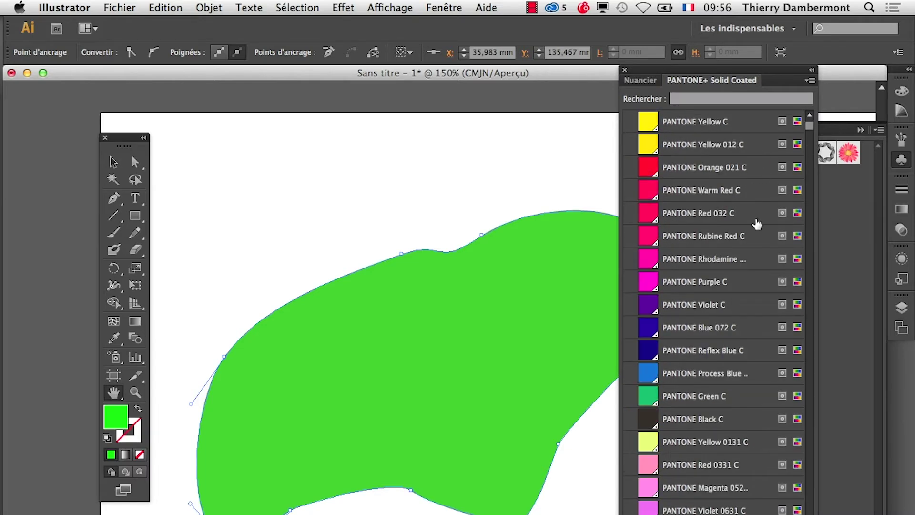
left_click(709, 240)
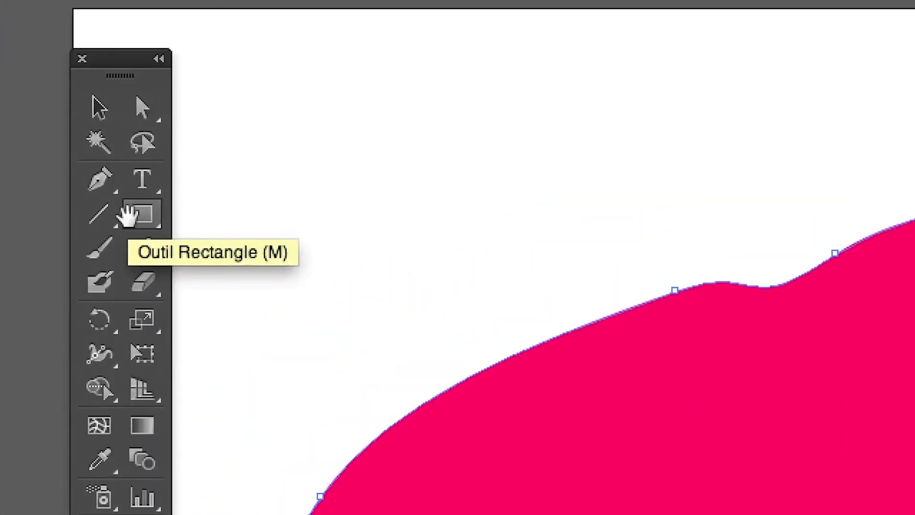
- Start a new path with the Pen tool inside the pink shape, placing a smooth first anchor with short direction handles
left_click(131, 219)
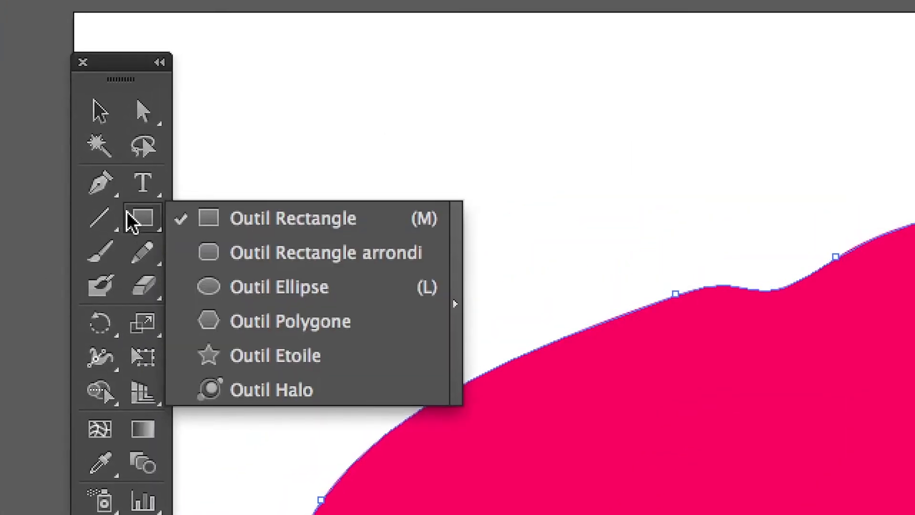
left_click(100, 192)
left_click(294, 360)
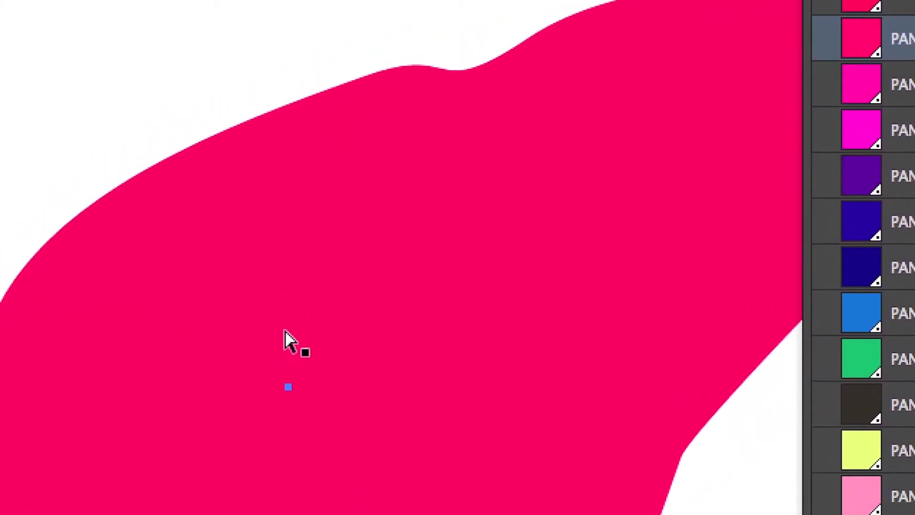
left_click(255, 393, "ctrl")
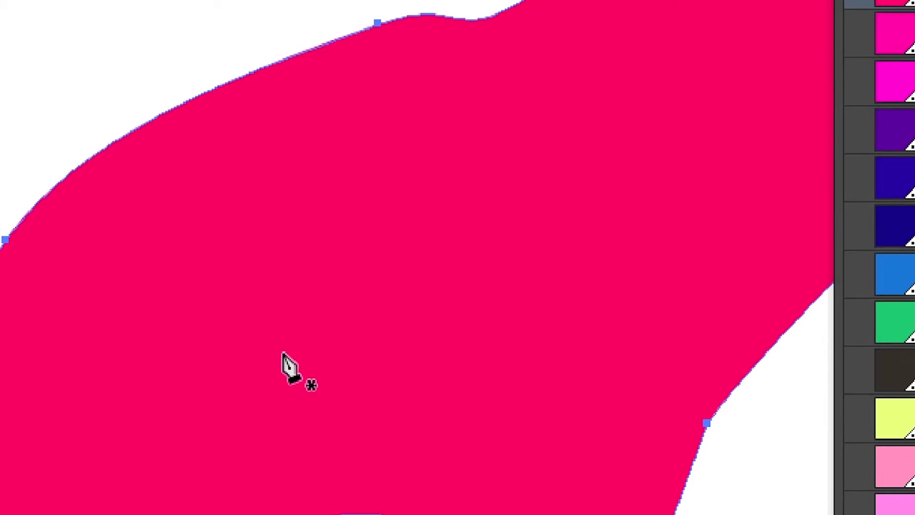
left_click(282, 353)
mouse_move(282, 352)
left_mouse_down()
mouse_move(289, 335)
mouse_move(285, 353)
mouse_move(283, 341)
left_mouse_up()
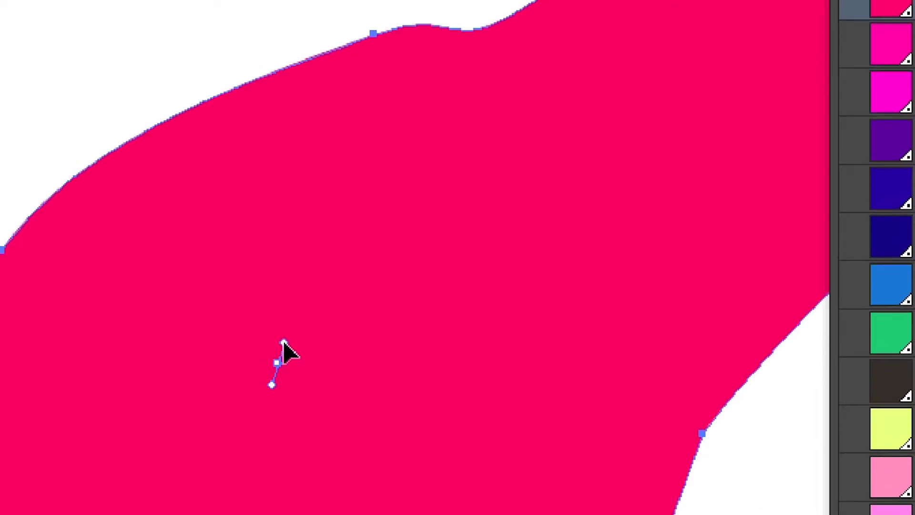
mouse_move(284, 343)
left_mouse_down()
mouse_move(294, 297)
mouse_move(351, 254)
mouse_move(401, 303)
mouse_move(314, 248)
mouse_move(268, 373)
mouse_move(297, 278)
mouse_move(395, 253)
mouse_move(433, 263)
mouse_move(351, 281)
mouse_move(309, 311)
mouse_move(287, 351)
mouse_move(280, 340)
mouse_move(288, 342)
mouse_move(276, 348)
left_mouse_up()
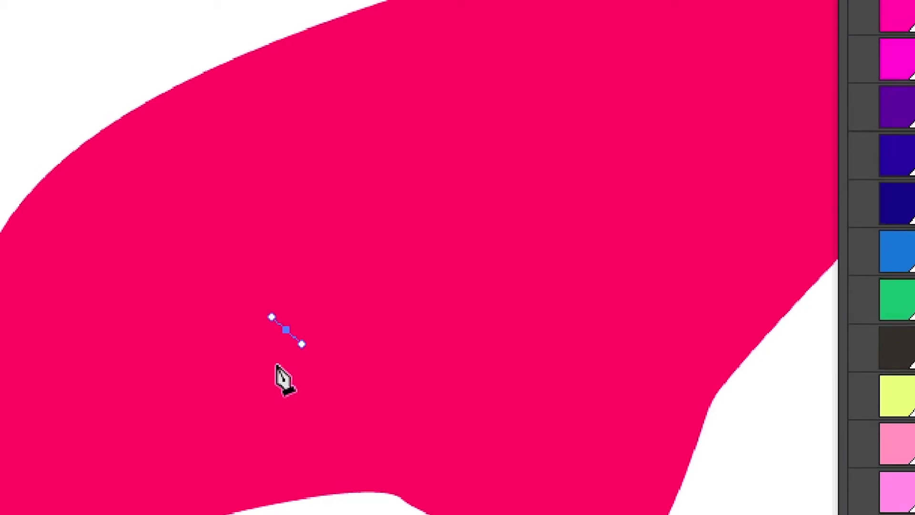
- Draw the remaining curves of the rounded inner shape, adjusting anchors and handles along the way, and close its path
left_click_drag(286, 230, 299, 221)
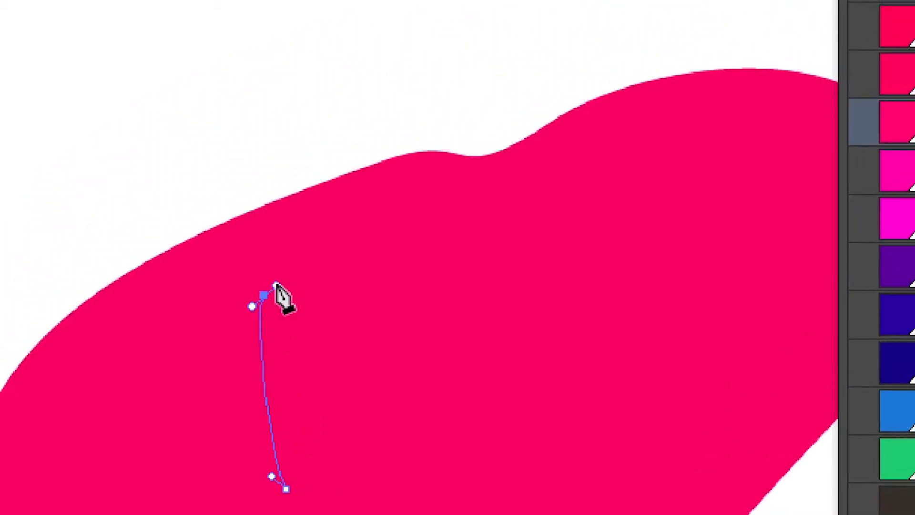
key("a")
left_click_drag(257, 288, 210, 364)
key("p")
left_click_drag(352, 267, 281, 219)
key("a")
left_click_drag(327, 251, 312, 253)
key("p")
left_click_drag(431, 441, 429, 448)
key("a")
left_click_drag(364, 314, 399, 254)
key("p")
left_click_drag(323, 334, 264, 348)
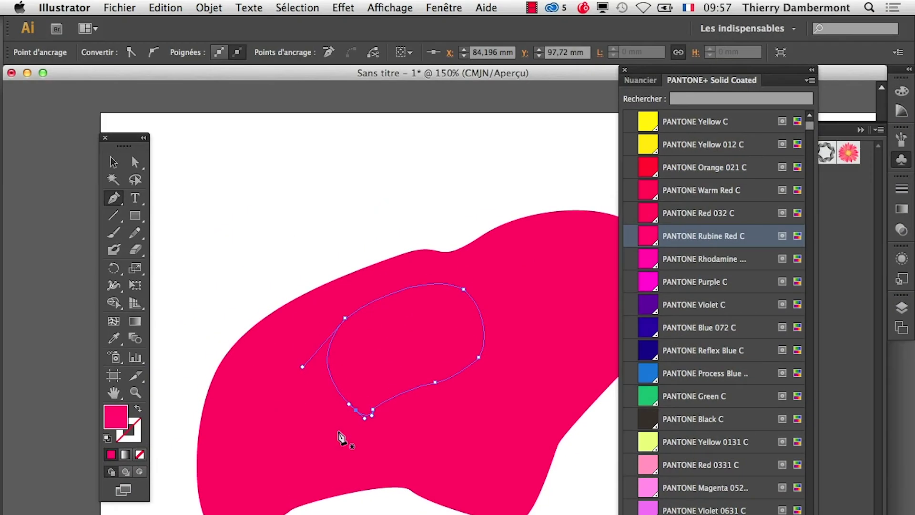
- Select the inner and outer shapes together, and shorten and move the PANTONE+ Solid Coated panel clear of the artwork
left_click(113, 162)
left_click(380, 232)
left_click(399, 293)
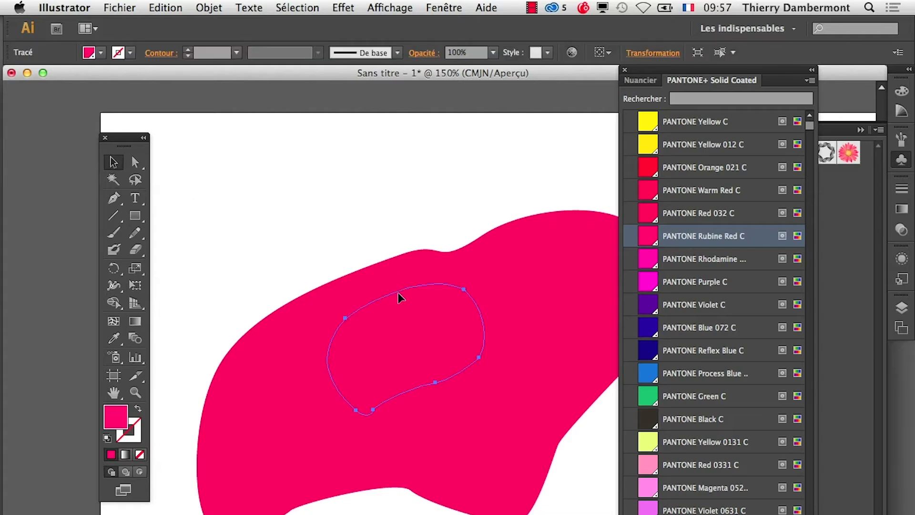
left_click_drag(288, 223, 437, 378)
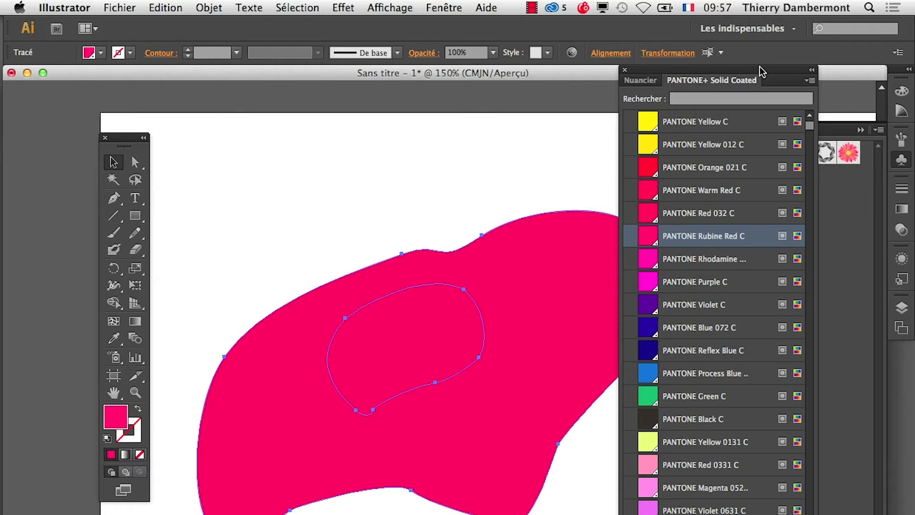
left_click_drag(813, 514, 802, 334)
left_click_drag(681, 74, 722, 349)
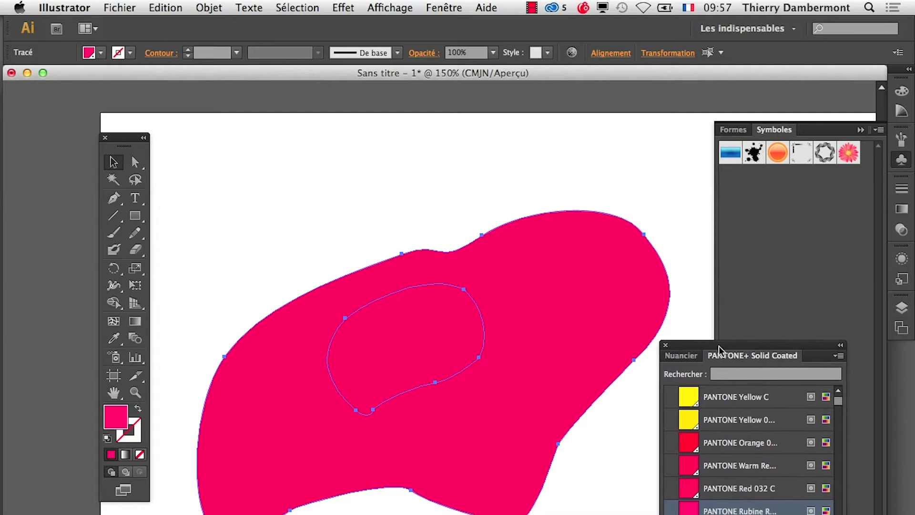
- Create a compound path (Tracé transparent) from the selected outer and inner shapes
left_click(210, 7)
mouse_move(299, 396)
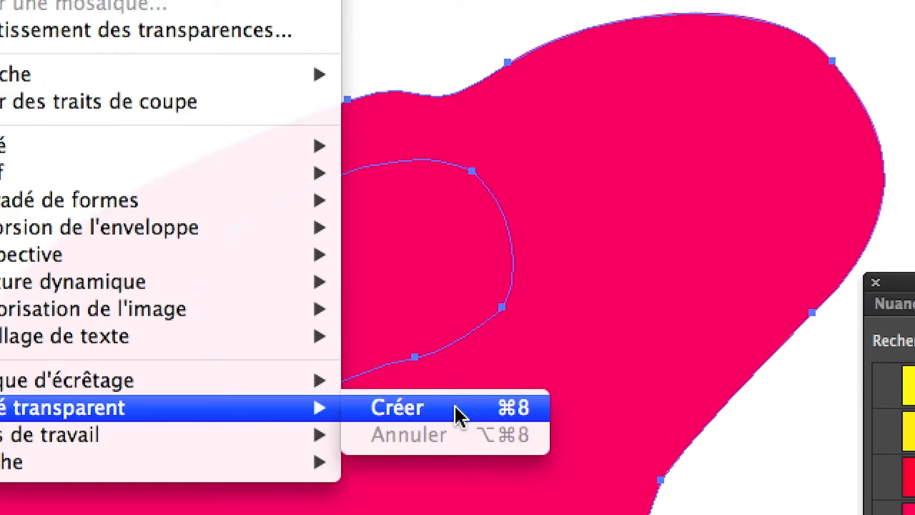
left_click(455, 406)
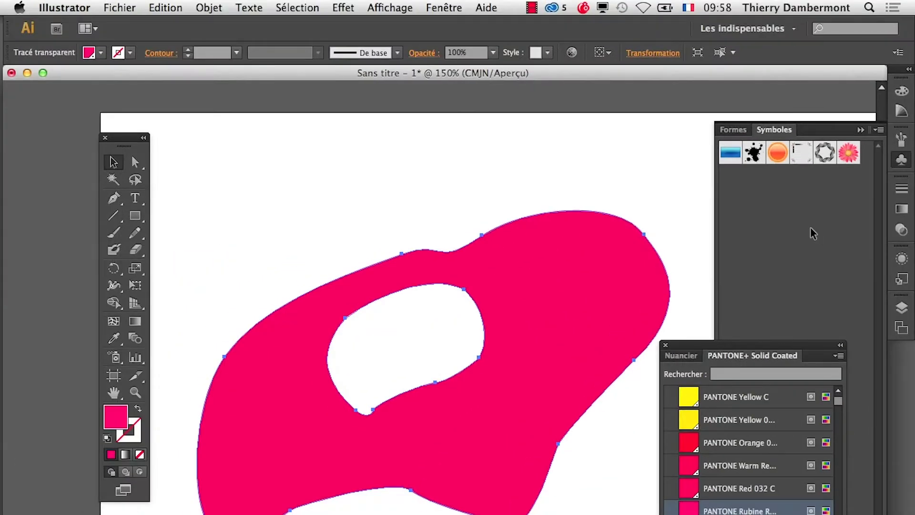
- Clear the PANTONE+ Solid Coated and Symboles panels from the artwork, and detach Calques from Plans de travail as a floating panel
left_click_drag(799, 341, 457, 514)
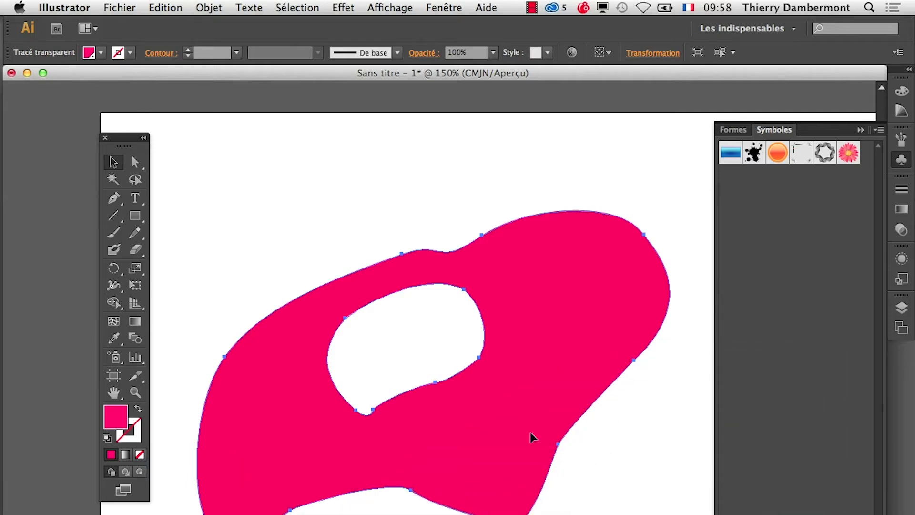
left_click(861, 129)
left_click(901, 308)
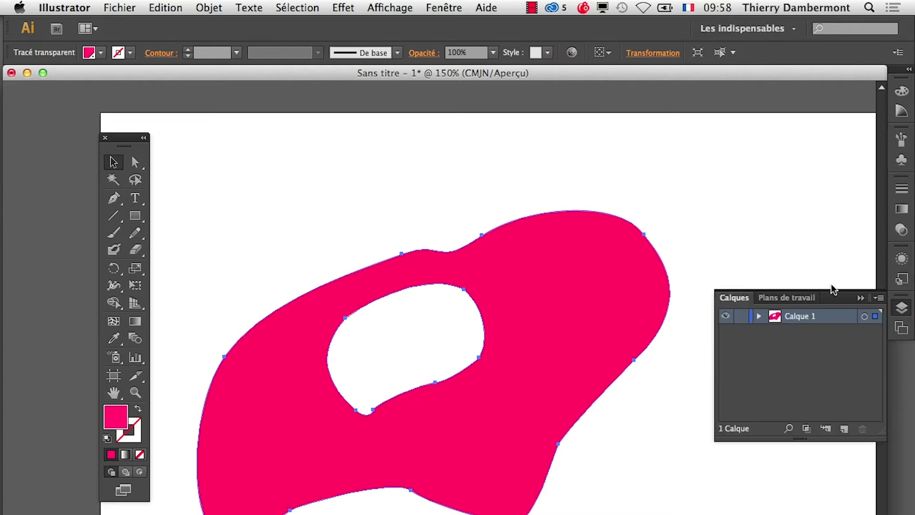
left_click_drag(742, 298, 682, 194)
left_click(861, 298)
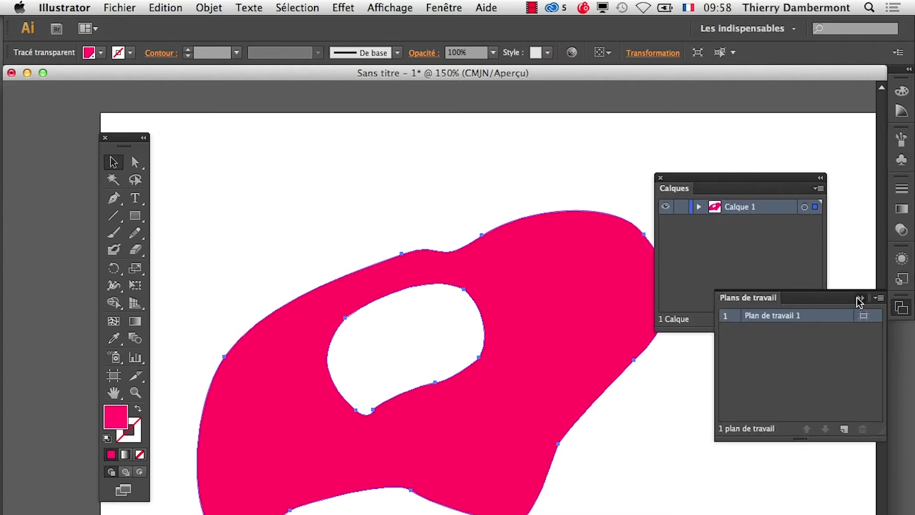
- Expand Calque 1 and resize the Calques panel so that its full object names are readable
left_click_drag(819, 322, 828, 480)
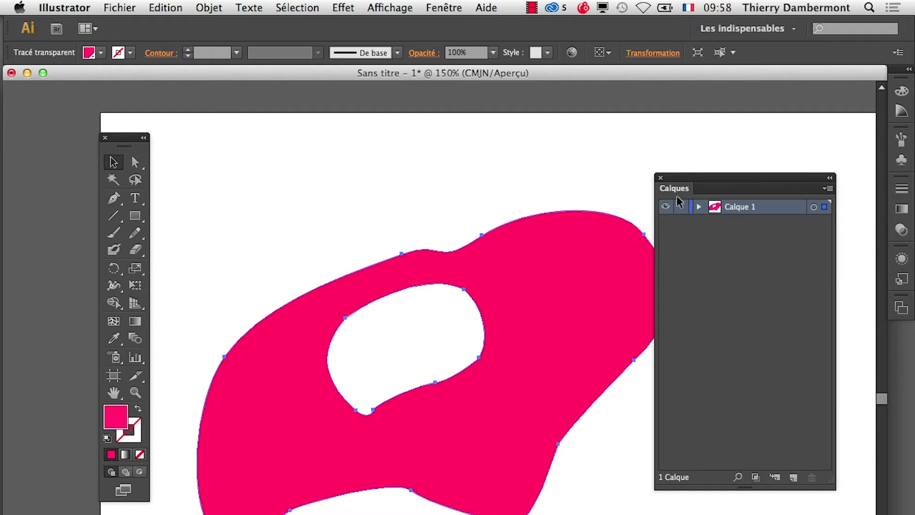
left_click(699, 208)
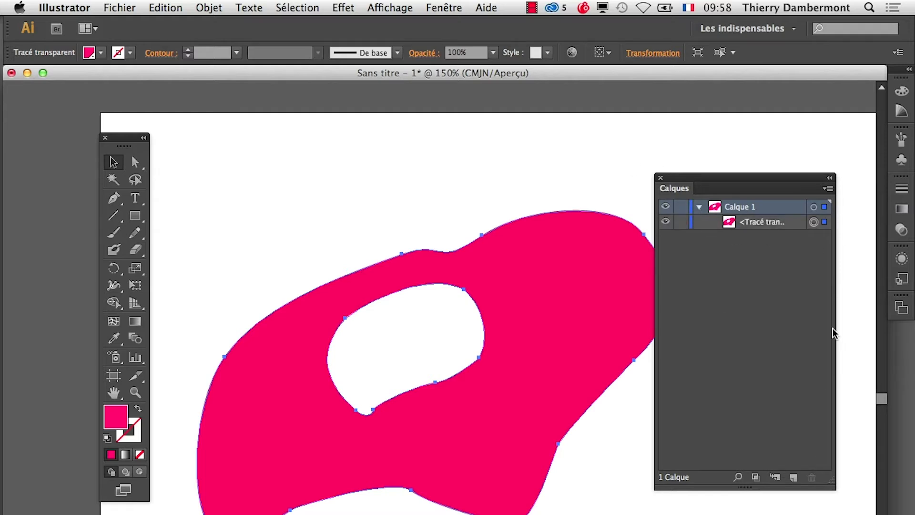
left_click_drag(832, 482, 910, 360)
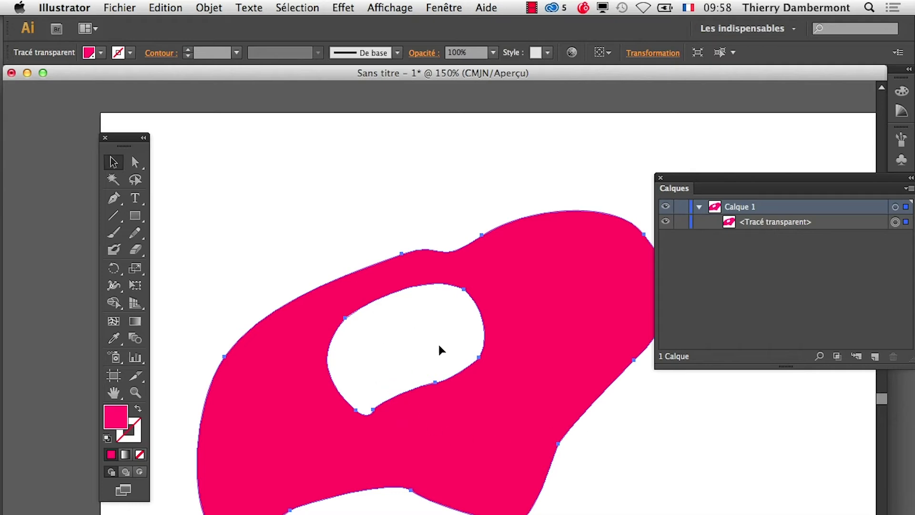
- Undo the creation of the compound path
left_click(165, 8)
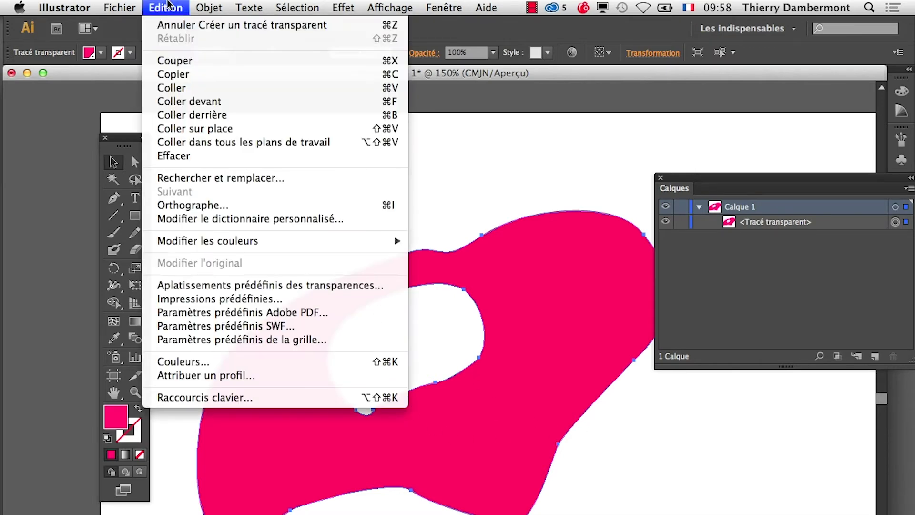
left_click(176, 22)
- Draw a small circle with the Ellipse tool inside the right lobe of the pink shape
left_click_drag(135, 215, 193, 252)
mouse_move(563, 266)
left_mouse_down()
mouse_move(601, 307)
mouse_move(598, 324)
left_mouse_up()
- Select the outer shape, the inner shape and the circle, and combine all three into one compound path
left_click(114, 162)
left_click_drag(269, 186, 625, 485)
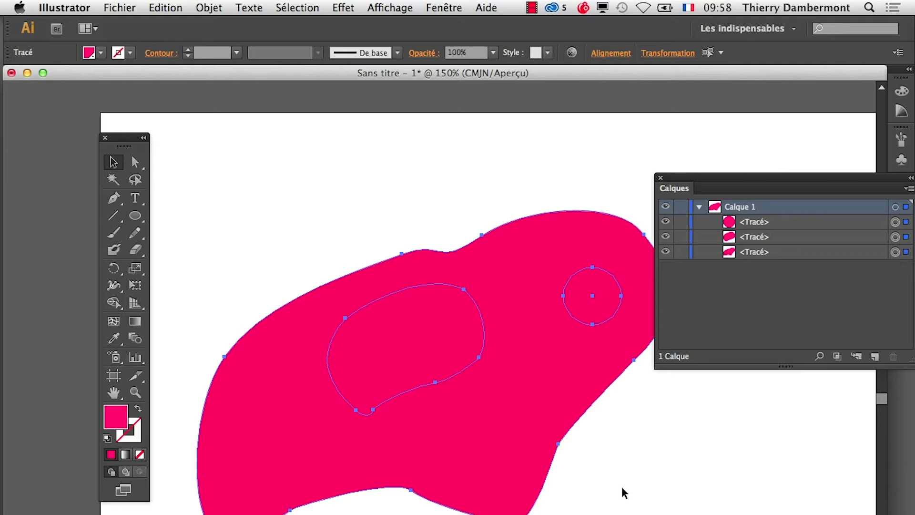
left_click(210, 7)
mouse_move(313, 406)
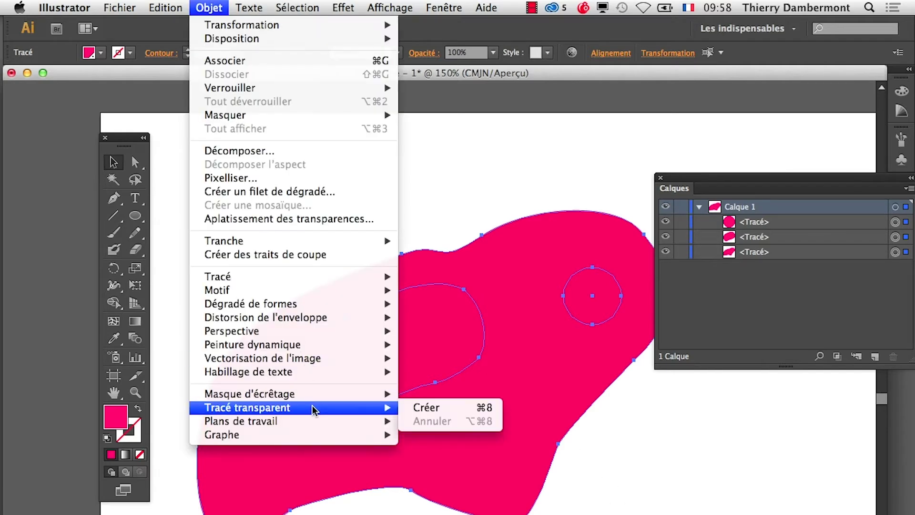
left_click(428, 409)
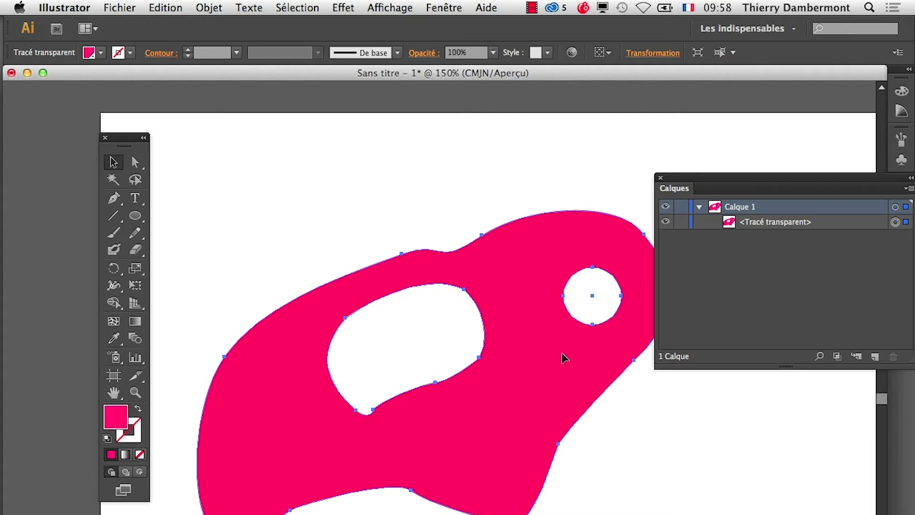
- Undo the compound path made from the three shapes and deselect everything
key("super+z")
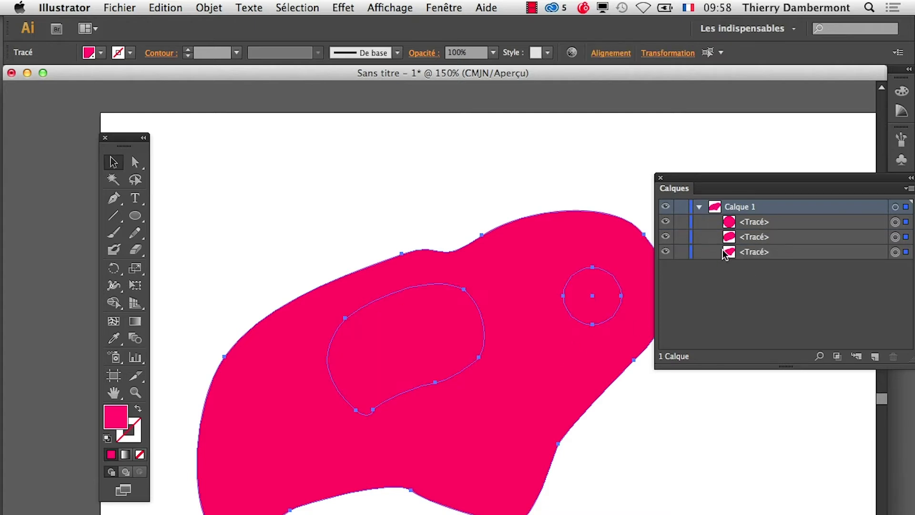
left_click(530, 167)
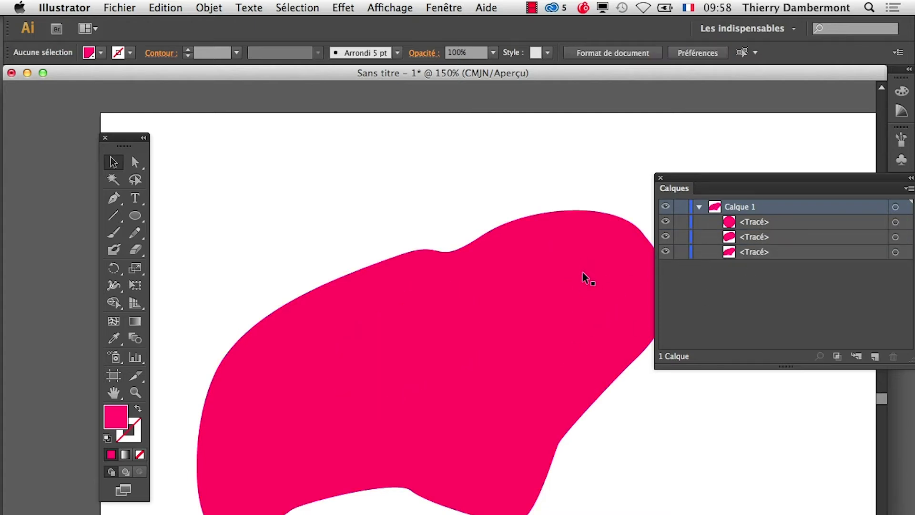
- Delete the small circle from the pink shape, and select the outer and inner shapes together
left_click(585, 276)
key("Delete")
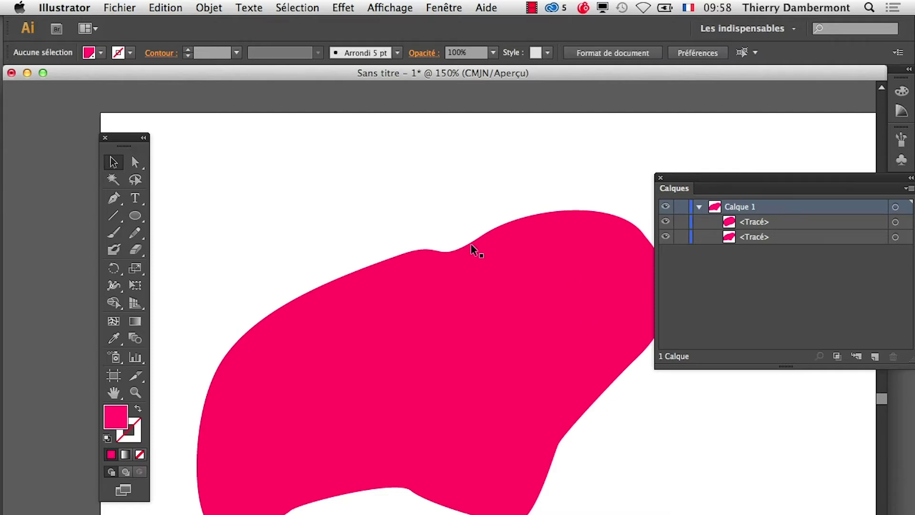
left_click_drag(271, 218, 544, 474)
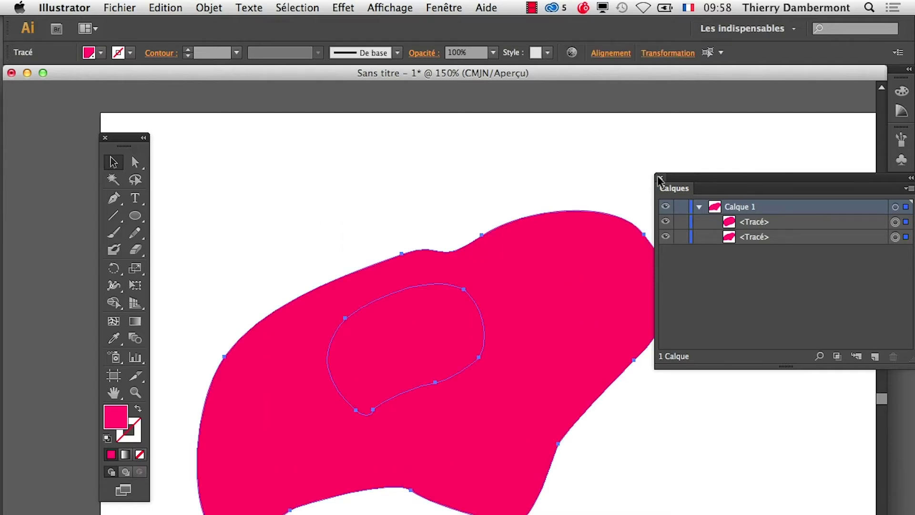
left_click(700, 206)
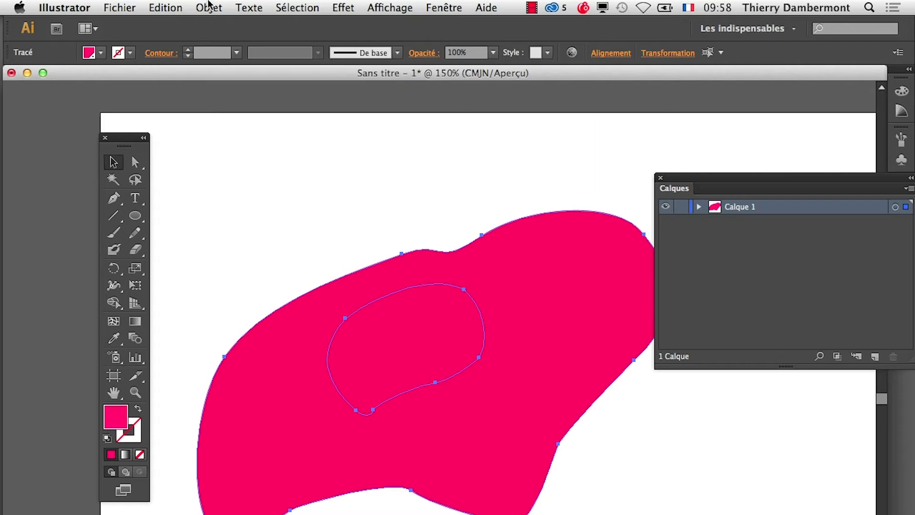
- Cut the inner shape out of the outer one using the Pathfinder Exclusion shape mode
left_click(209, 7)
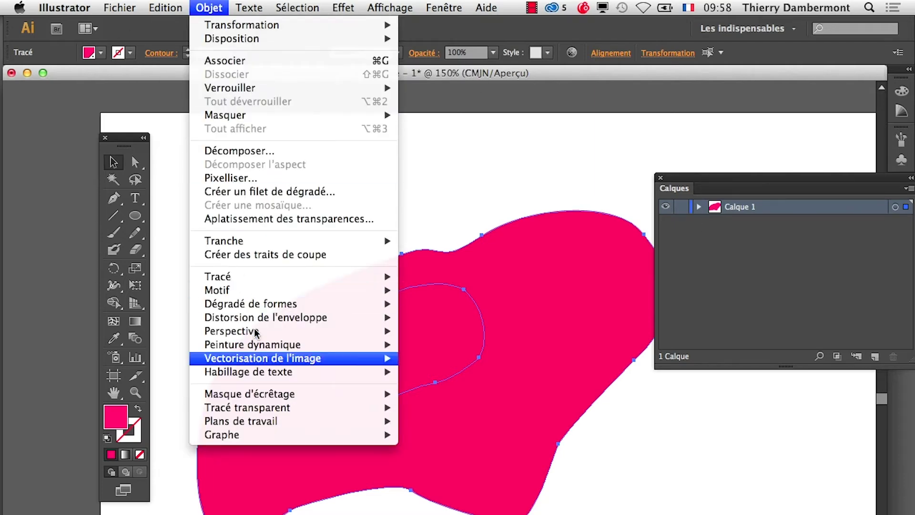
mouse_move(256, 404)
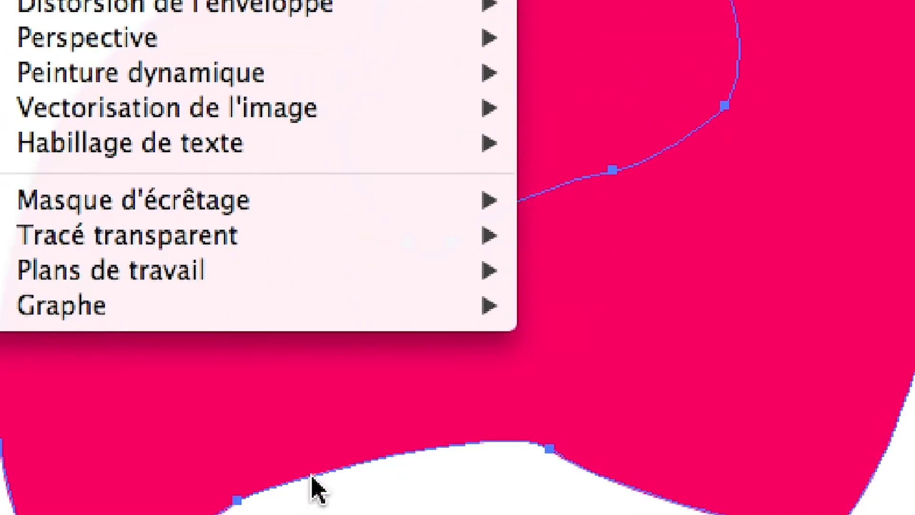
left_click(313, 479)
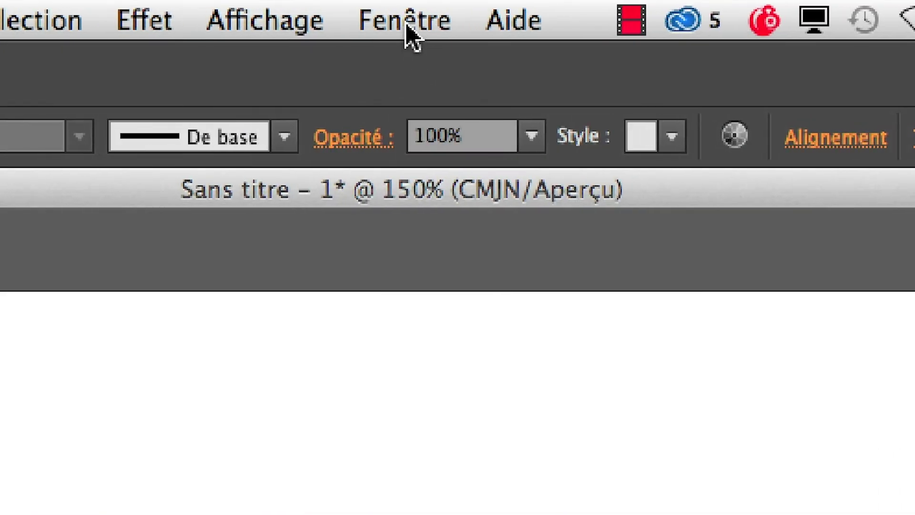
left_click(406, 22)
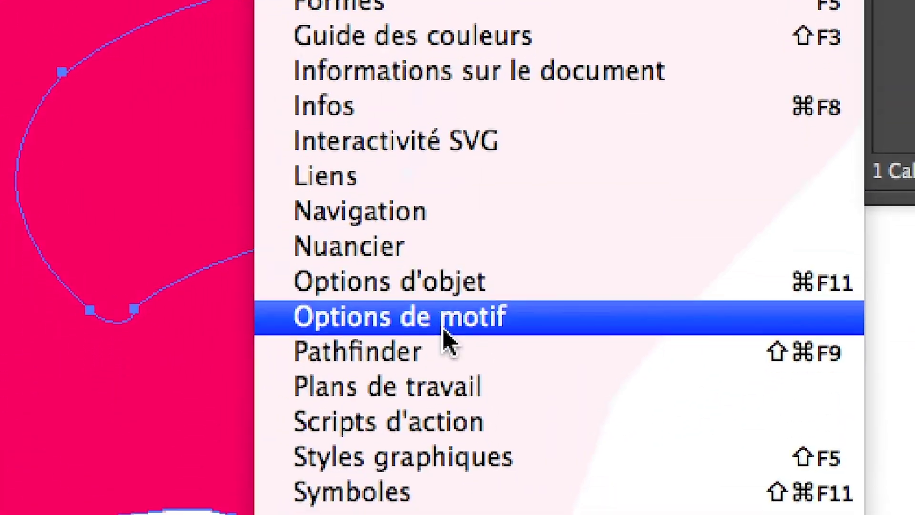
left_click(431, 480)
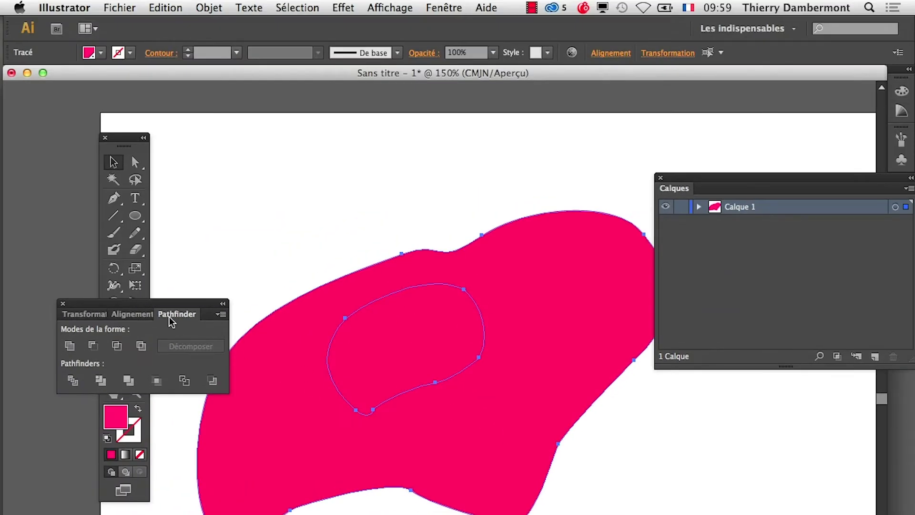
left_click_drag(169, 317, 320, 137)
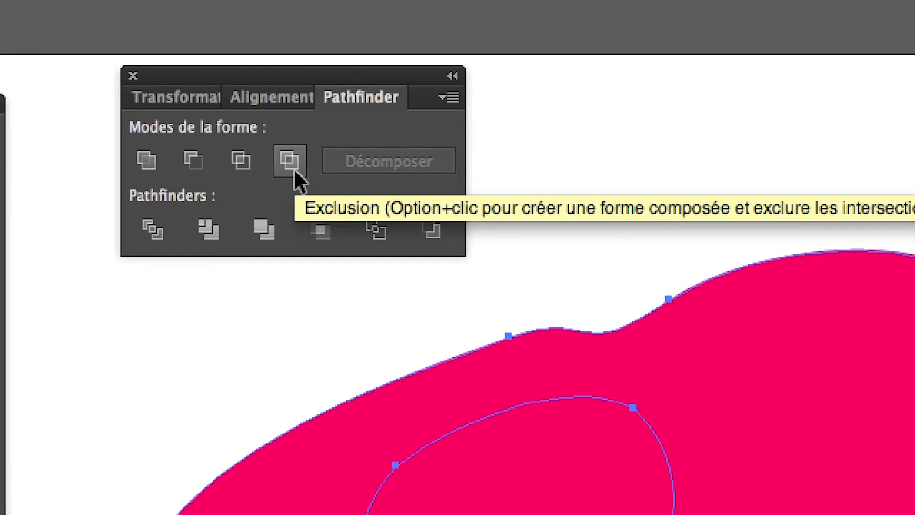
left_click(291, 164)
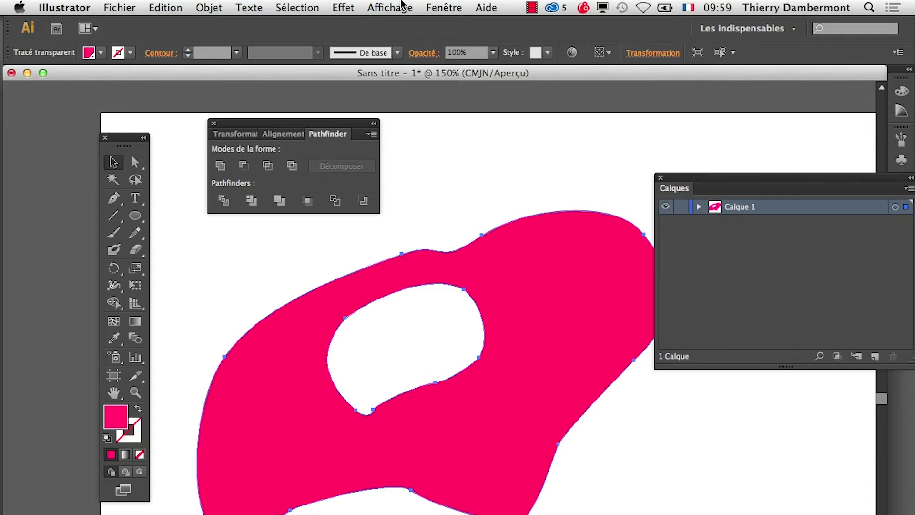
- Display the transparency grid and inspect the hole cut in the pink shape
left_click(402, 6)
mouse_move(431, 7)
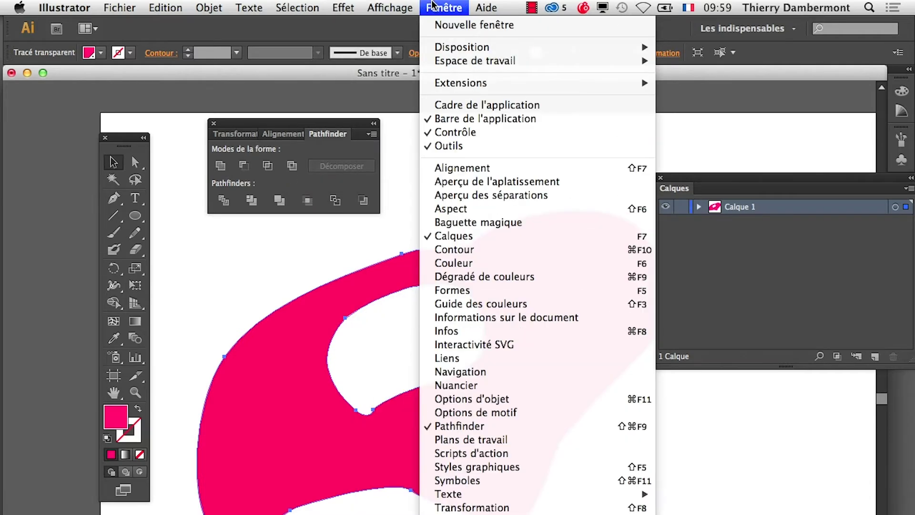
mouse_move(390, 7)
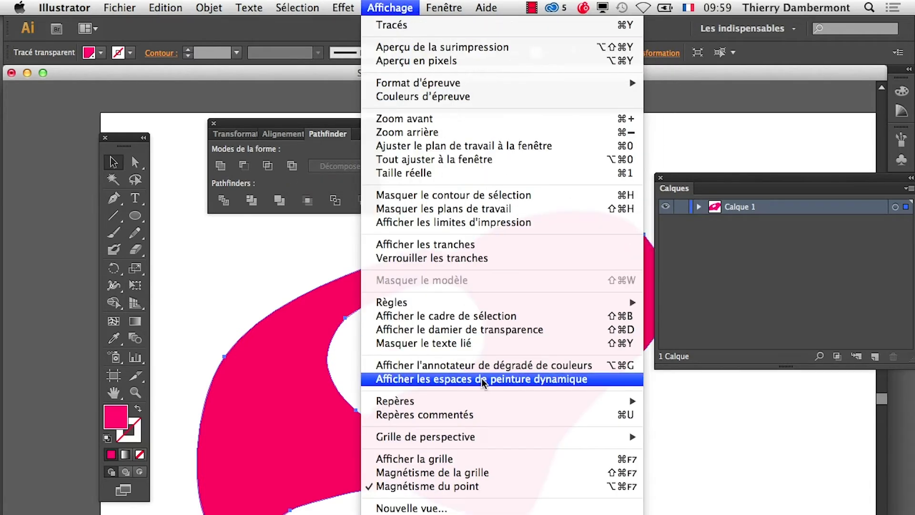
left_click(534, 329)
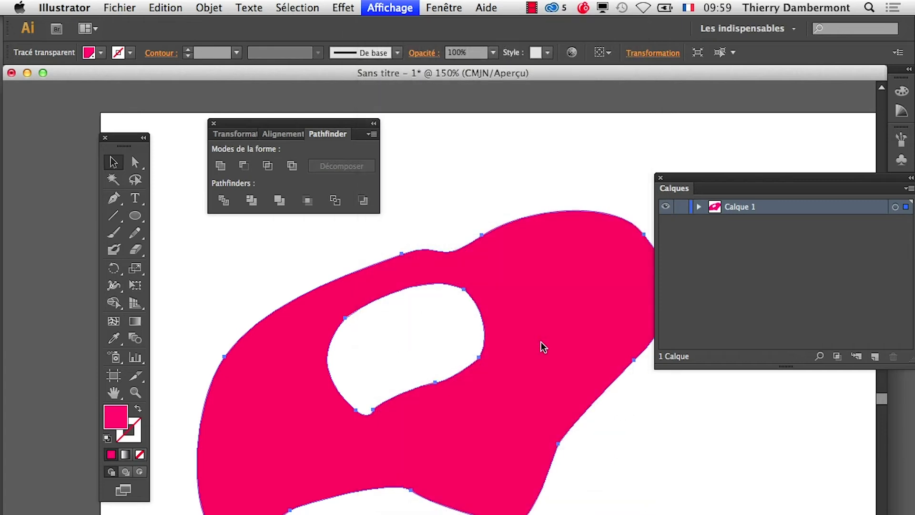
scroll(416, 354, "up", 2)
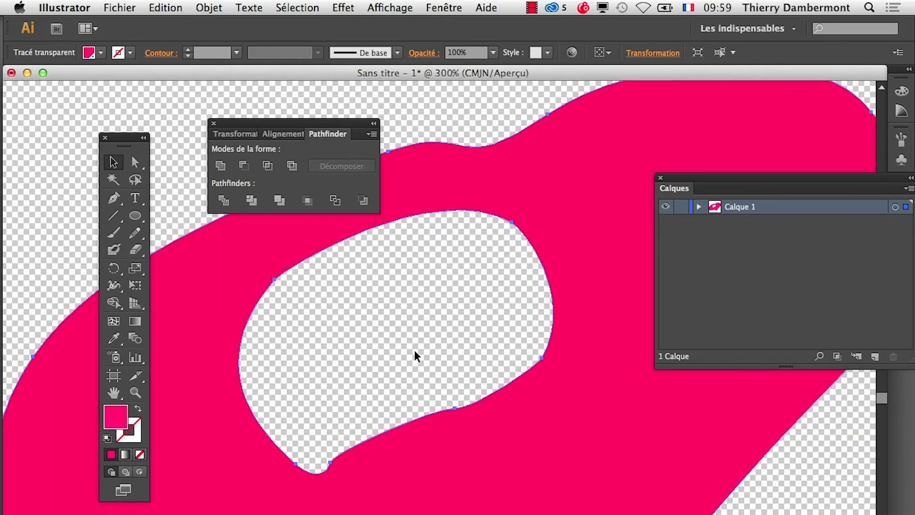
scroll(416, 350, "down", 1)
scroll(417, 356, "down", 1)
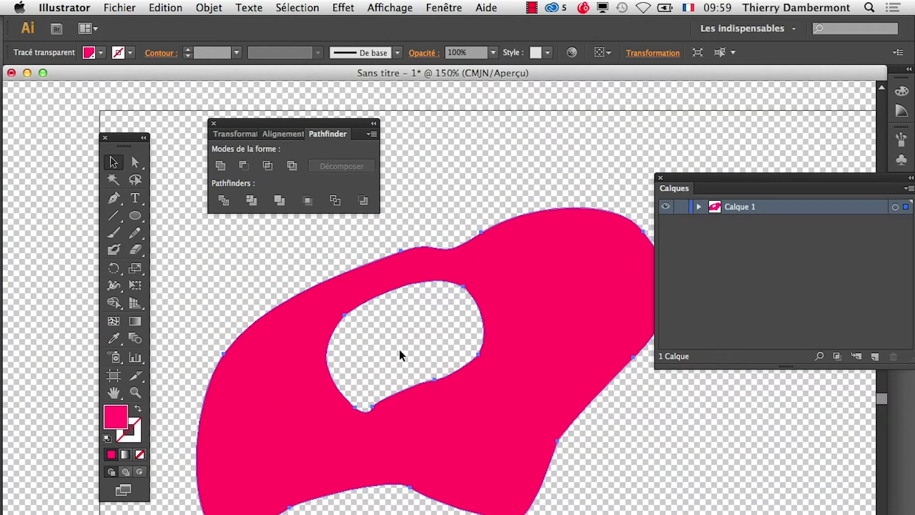
- Move the Layers, Pathfinder and Tools panels clear of the artwork, and show the whole artboard at 66.67% zoom
left_click_drag(687, 177, 742, 362)
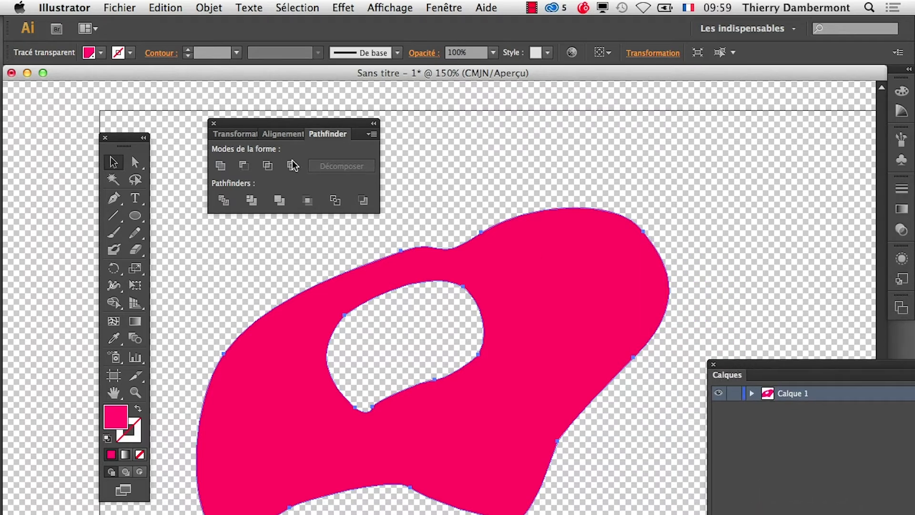
left_click_drag(269, 125, 751, 91)
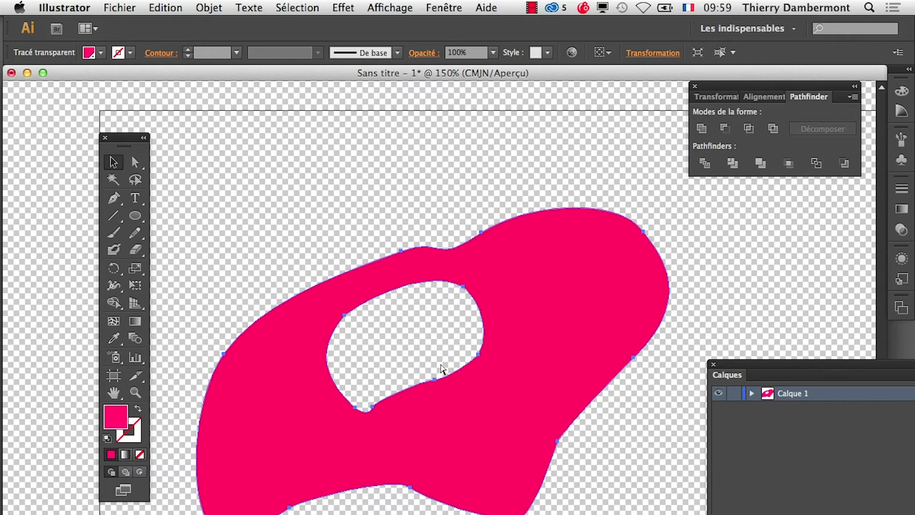
left_click(499, 340, "alt+super")
left_click(509, 351, "alt+super")
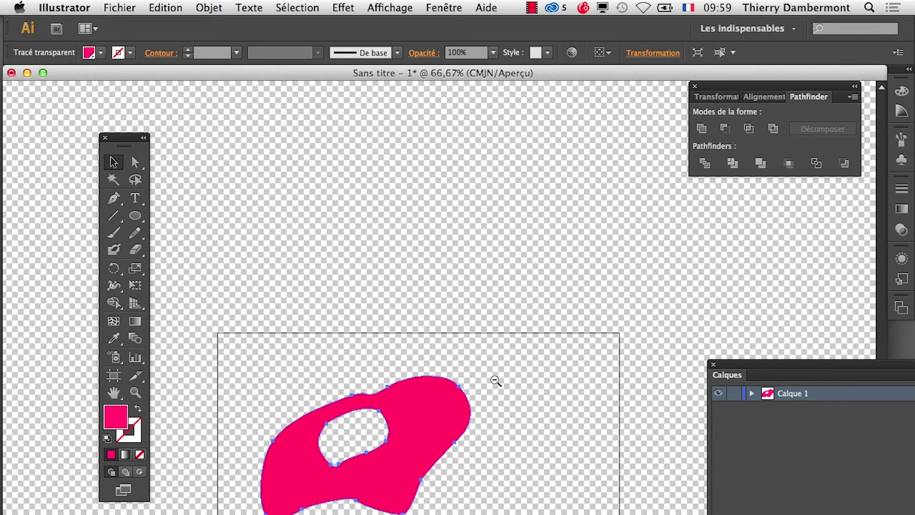
left_click_drag(385, 377, 321, 185)
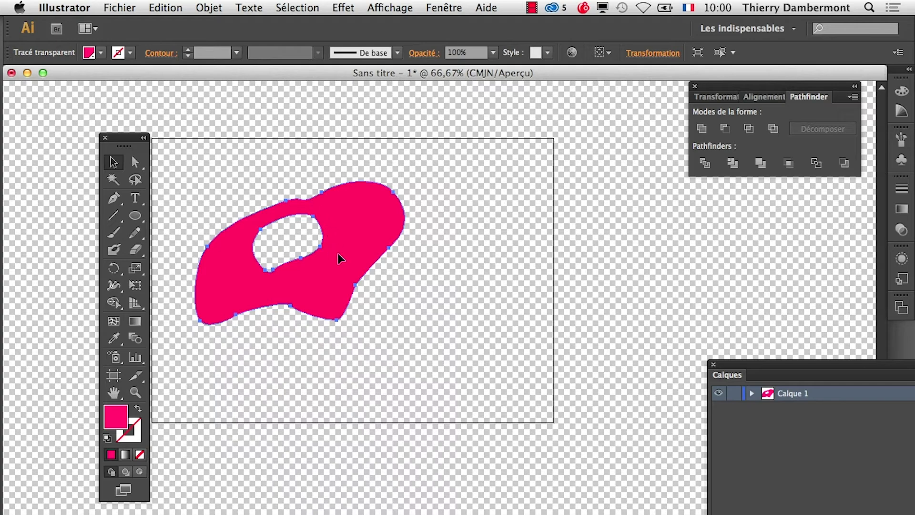
left_click_drag(134, 140, 83, 123)
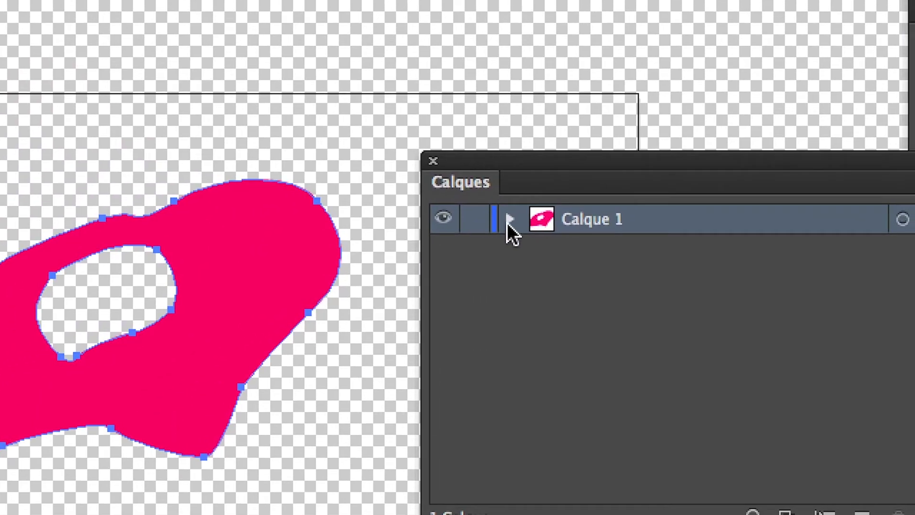
- Expand the contents of Calque 1, and make the Layers panel narrower beside the artwork
left_click(521, 217)
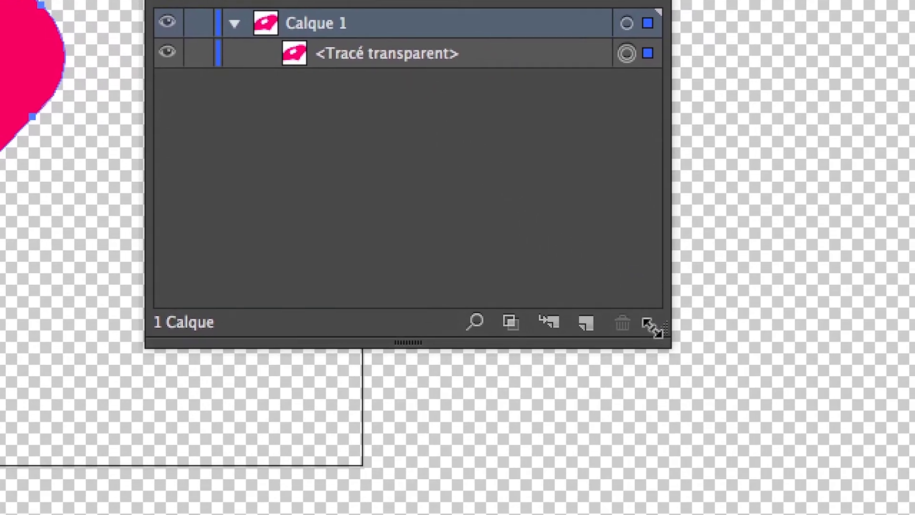
left_click_drag(655, 330, 622, 333)
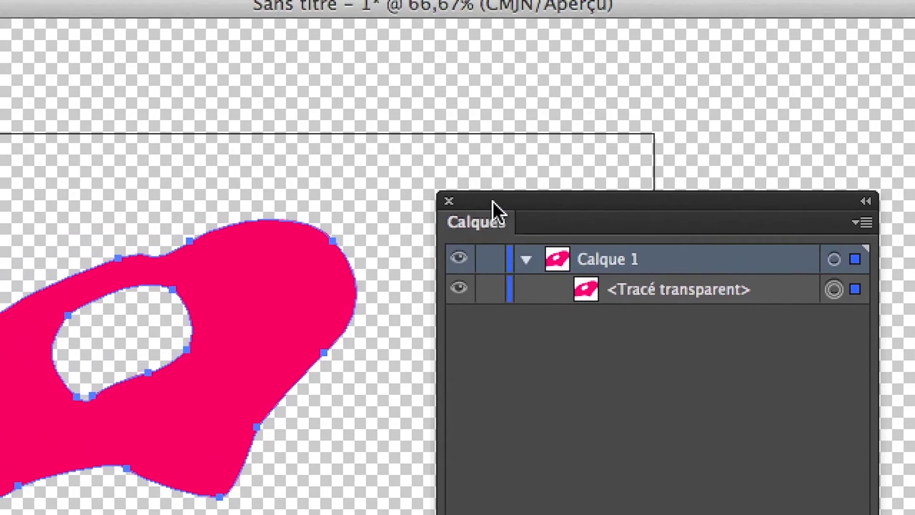
left_click_drag(361, 122, 567, 199)
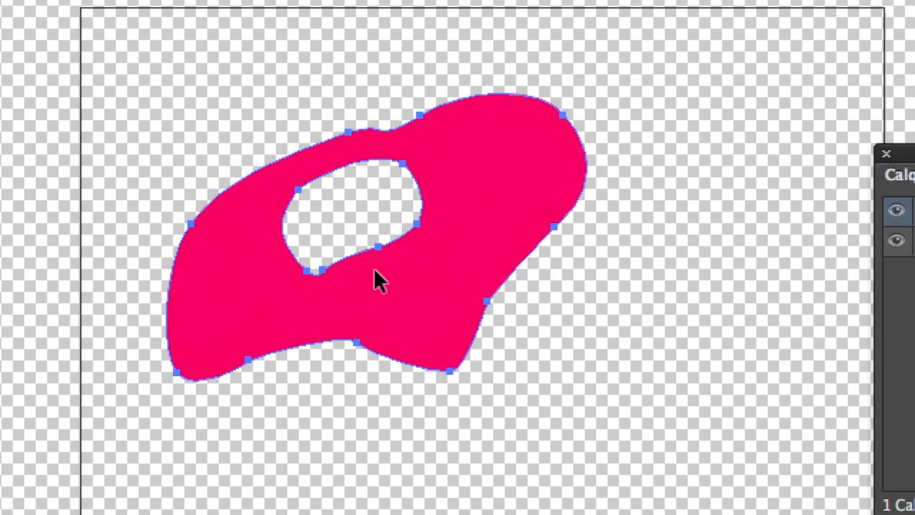
- Duplicate the pierced pink shape diagonally below the original, and reposition both copies inside the artboard
left_click_drag(24, 352, 280, 477)
left_click_drag(467, 317, 494, 353)
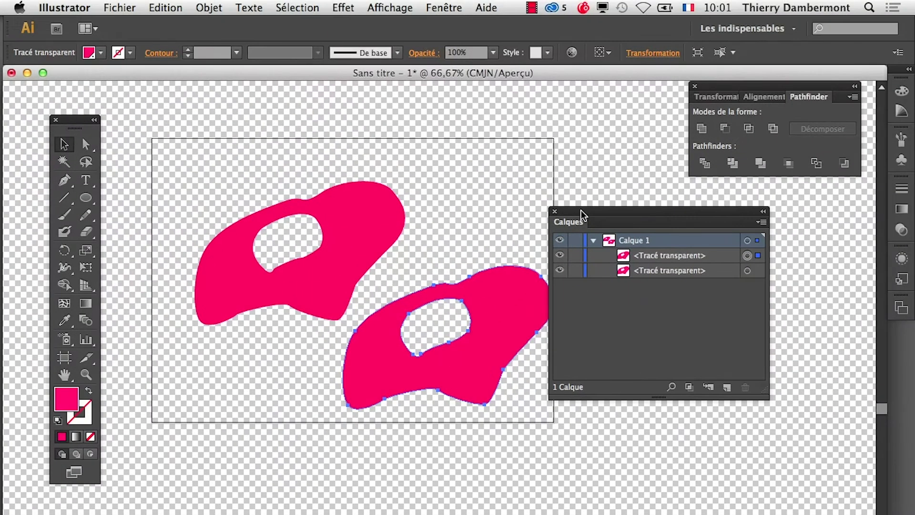
left_click_drag(582, 215, 658, 244)
left_click_drag(351, 252, 323, 231)
left_click_drag(395, 313, 376, 290)
left_click(577, 286)
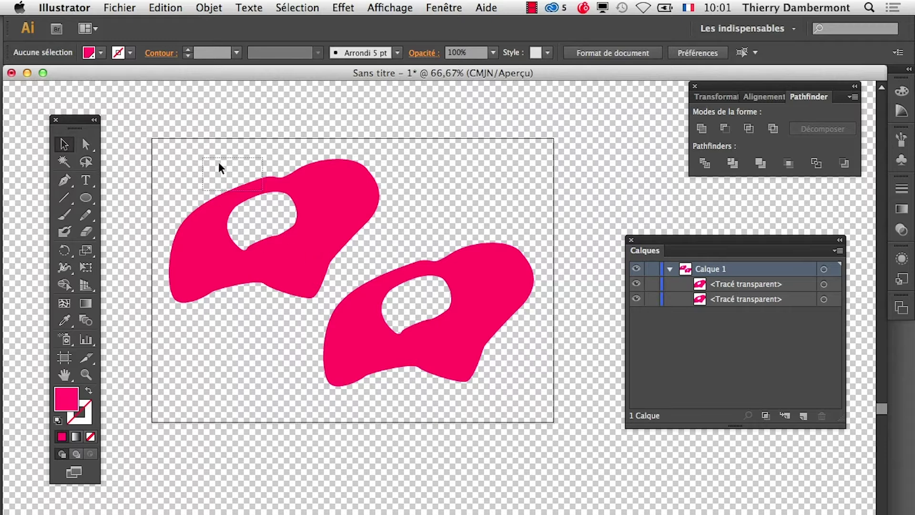
- Select both pierced shapes and scale them down together with the Free Transform tool
left_click_drag(205, 157, 531, 408)
key("e")
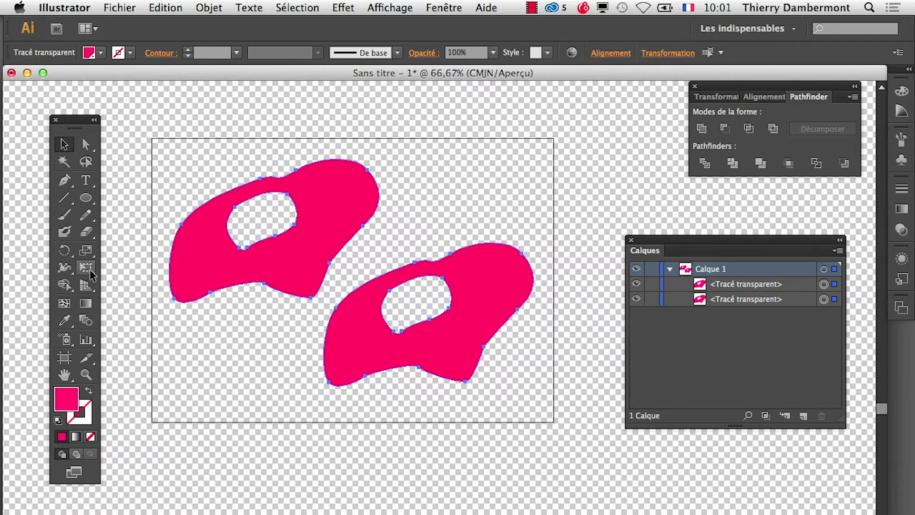
left_click_drag(533, 383, 444, 330)
- Arrange the two pierced shapes side by side at about the same height on the artboard
left_click(64, 145)
left_click(339, 132)
left_click_drag(412, 272, 511, 270)
left_click_drag(247, 230, 267, 298)
left_click_drag(398, 307, 381, 313)
- Begin saving the document under a new name, and create the folder "jeudi 19 décembre 2013" on the desktop for it
left_click(108, 4)
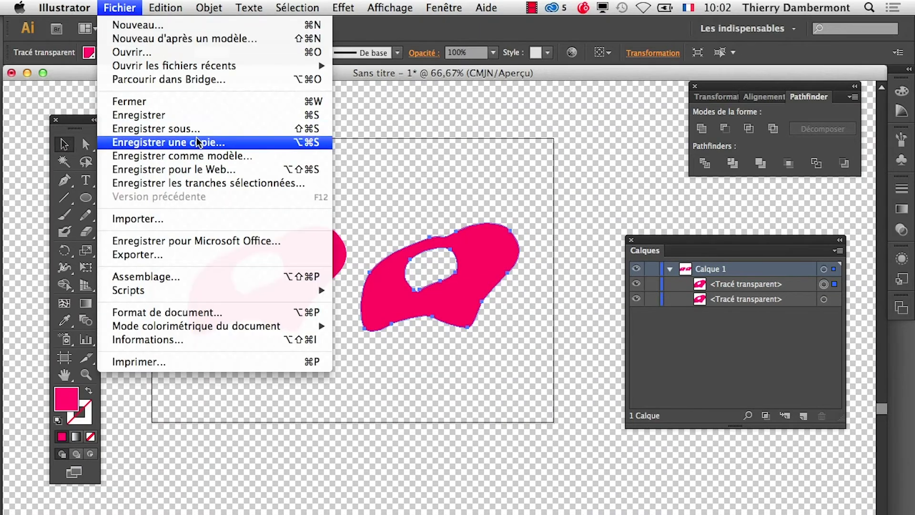
left_click(210, 129)
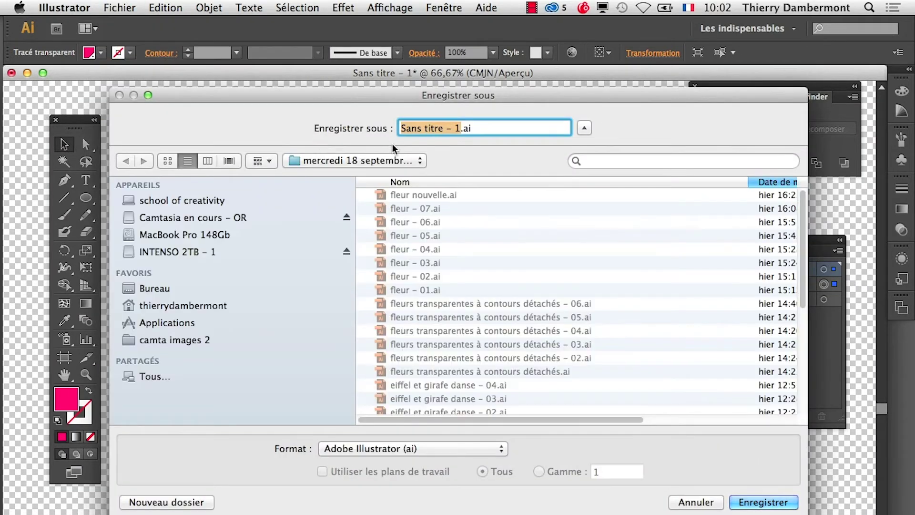
left_click(386, 161)
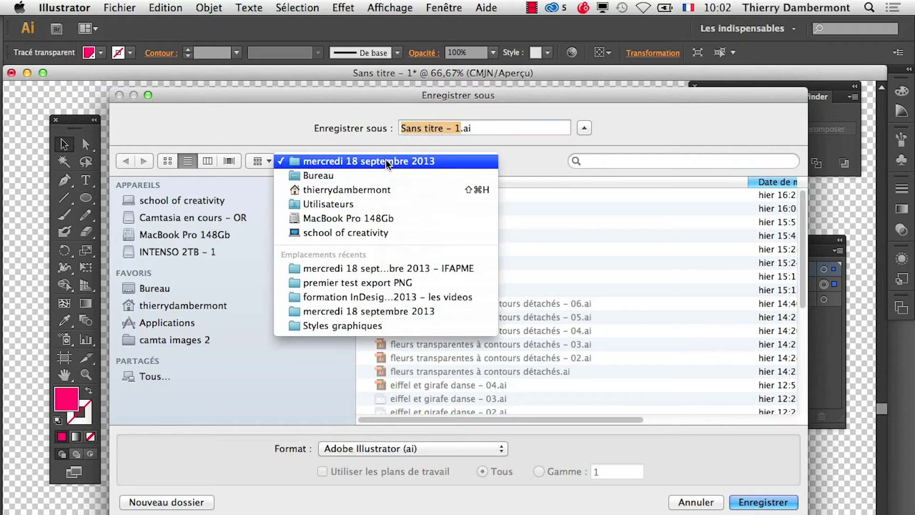
left_click(337, 147)
left_click(332, 160)
left_click(340, 174)
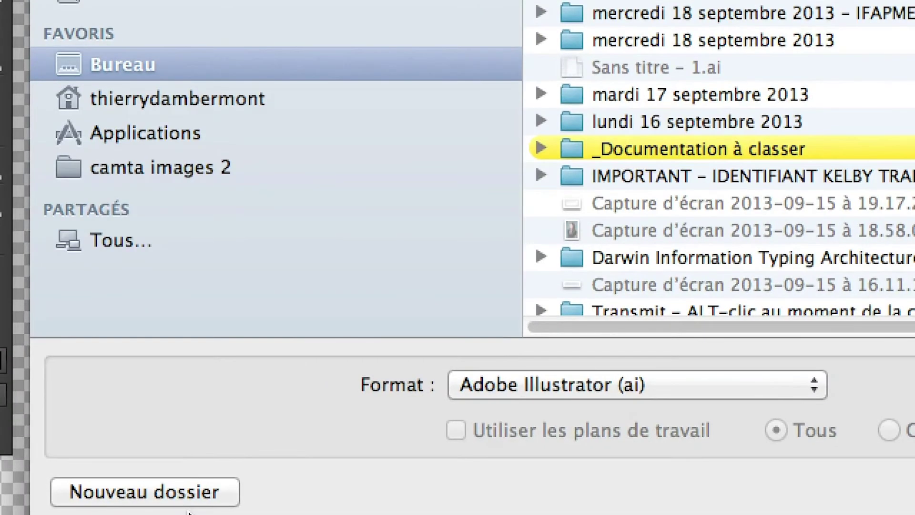
left_click(188, 494)
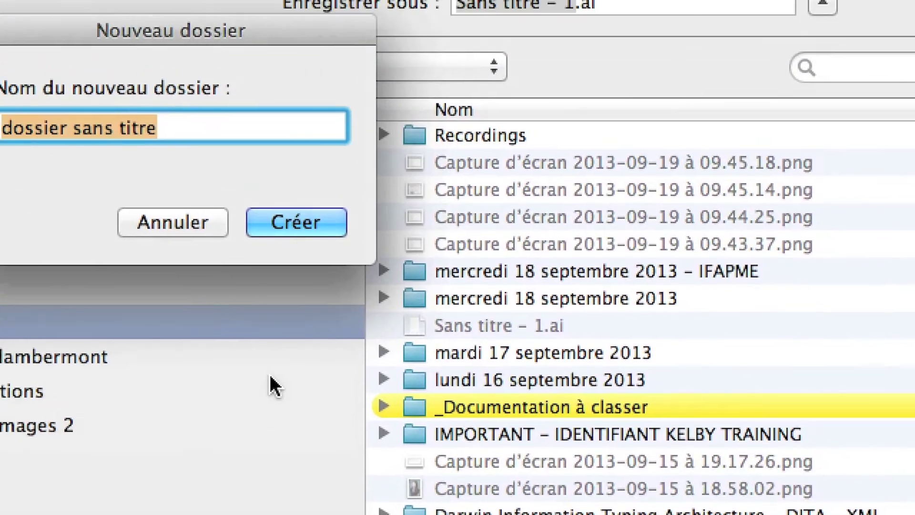
type("jeudi 19 décembre 2013")
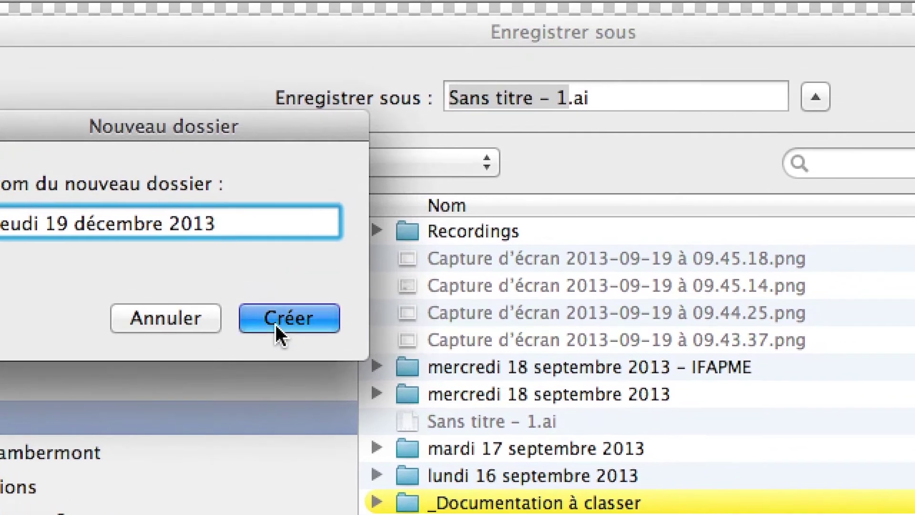
left_click(329, 275)
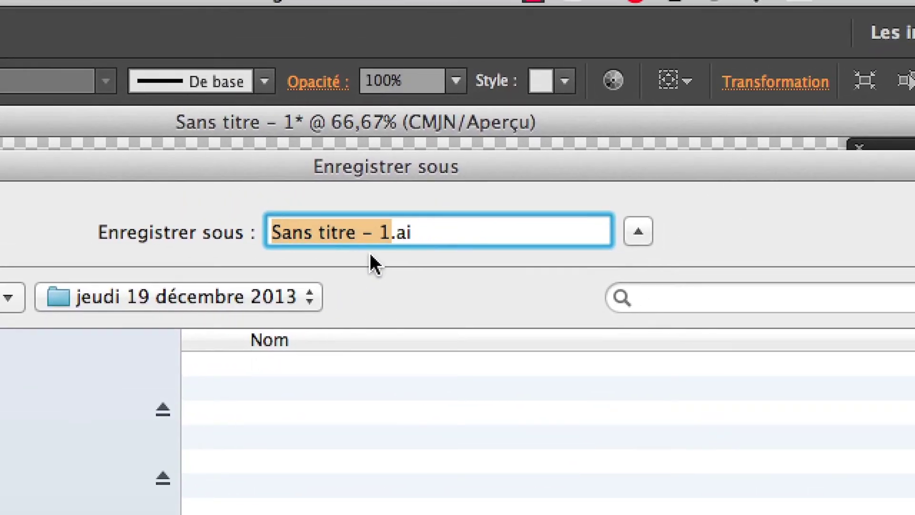
- Save the document as "différences entre transfor de contour et décalage de contour.ai", accepting the Illustrator CS6 options
type("différen")
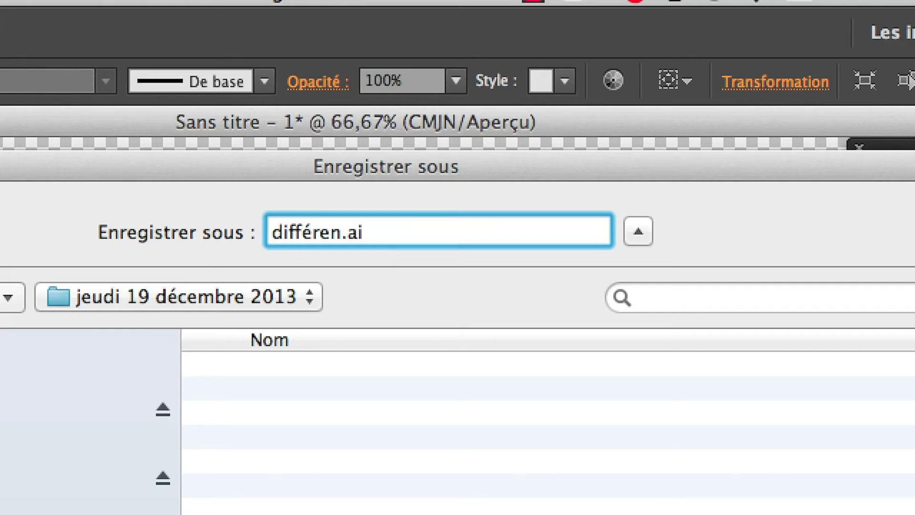
type("ces entre")
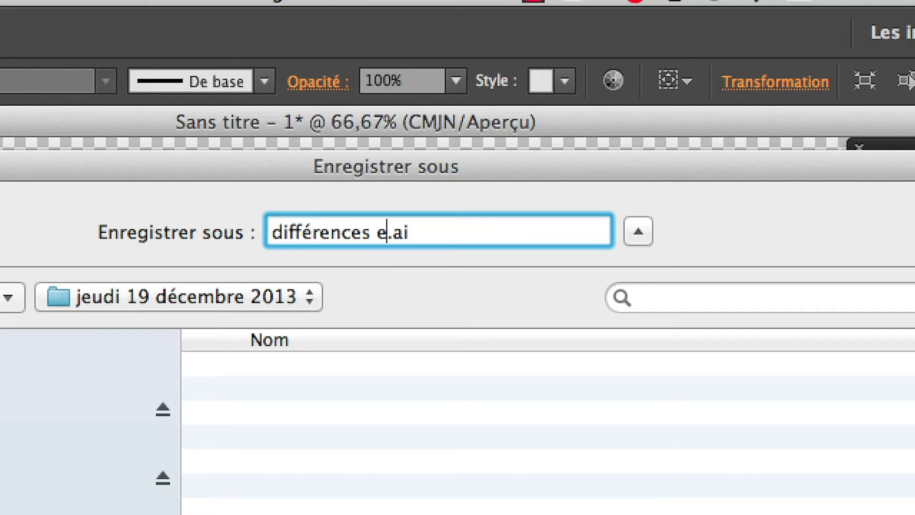
type(" transfo")
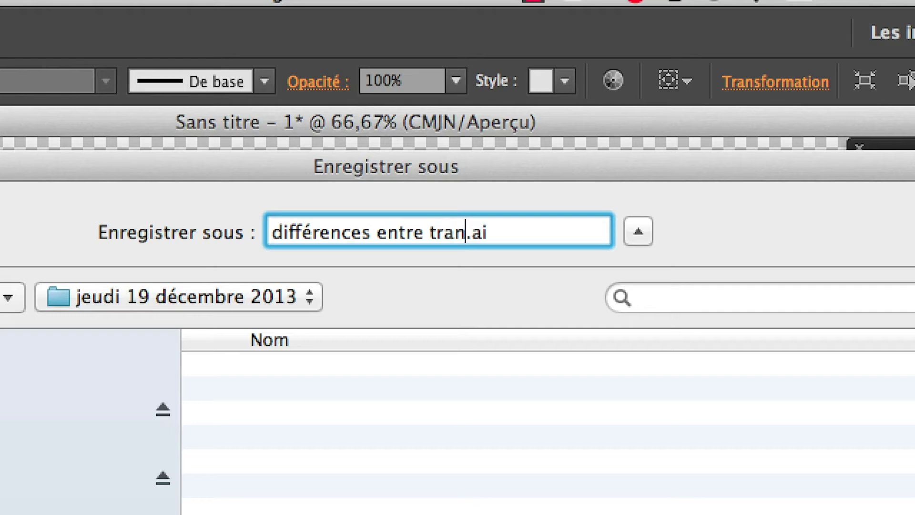
type("r de contour e")
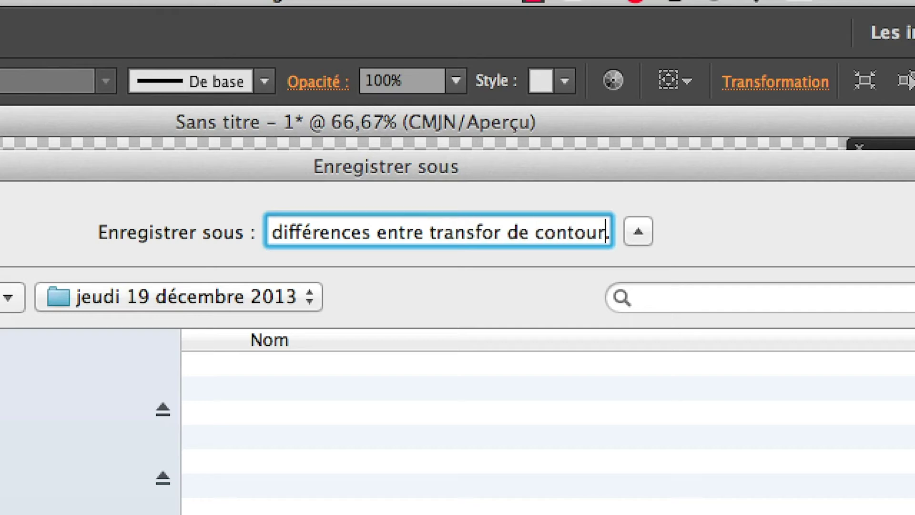
type("t décalage de ")
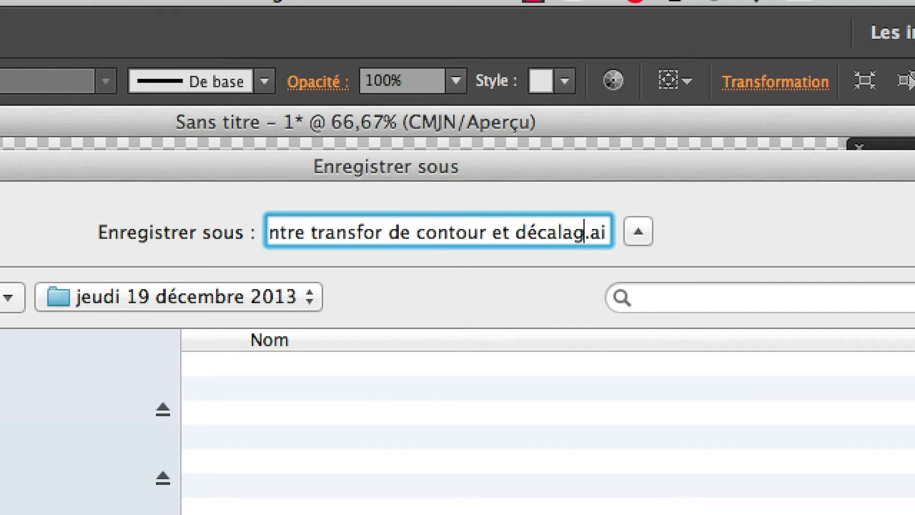
type("contour")
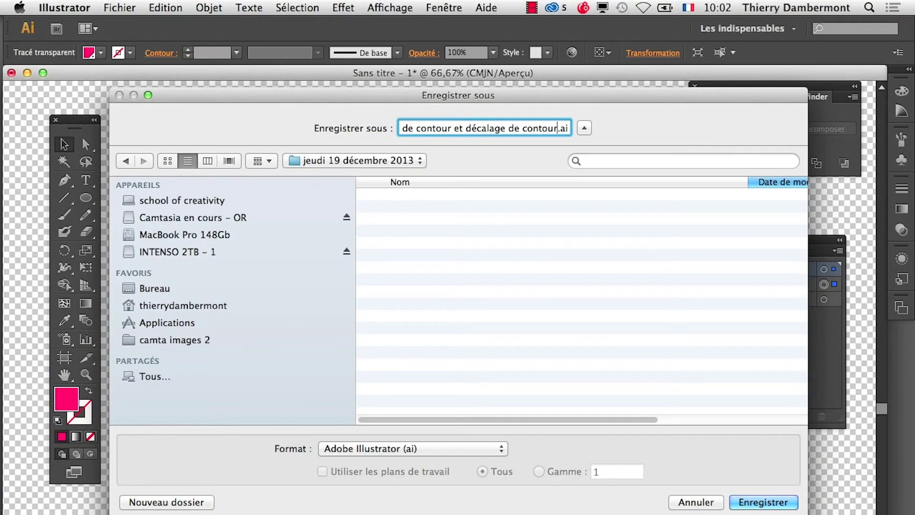
key("Return")
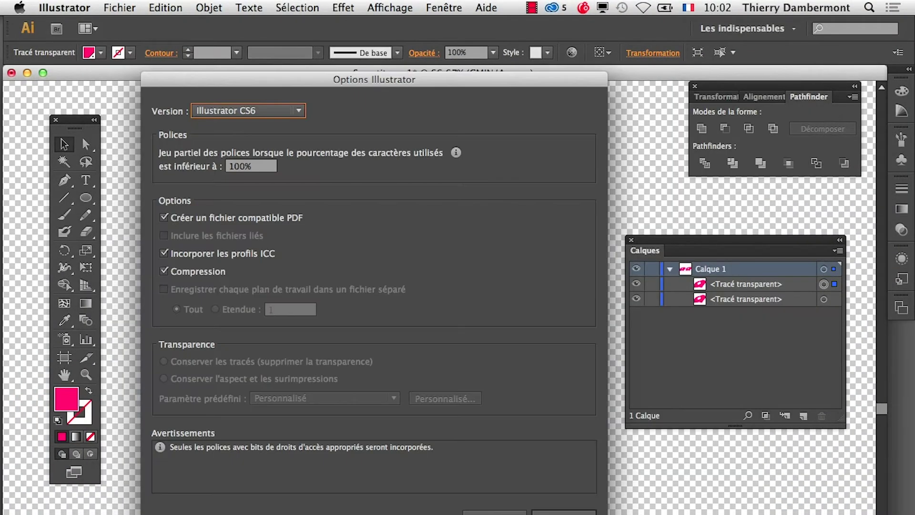
key("Return")
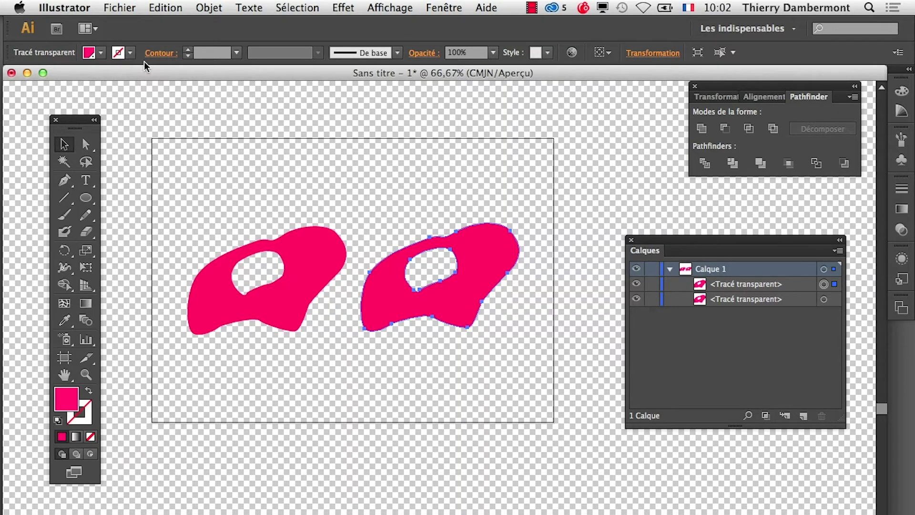
- Open the recently used documents fleur - 06.ai and fleur - 05.ai for viewing at actual size
left_click(120, 8)
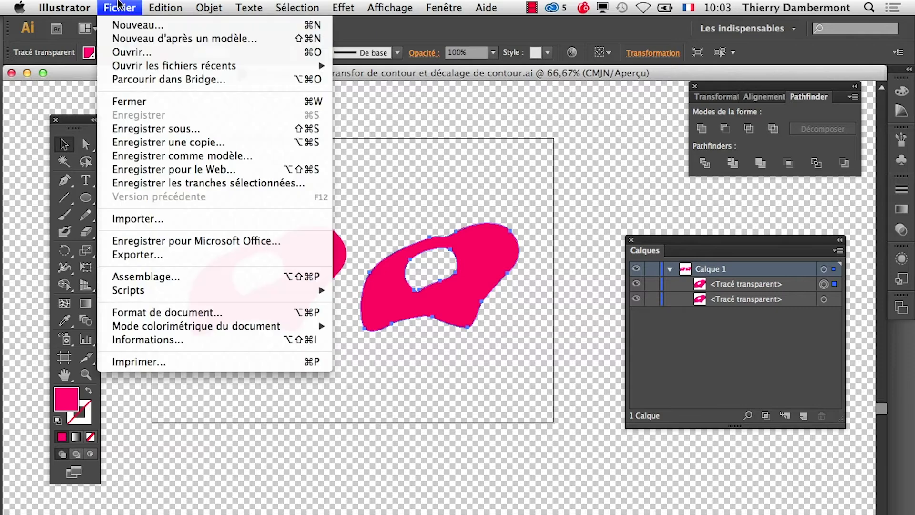
mouse_move(176, 70)
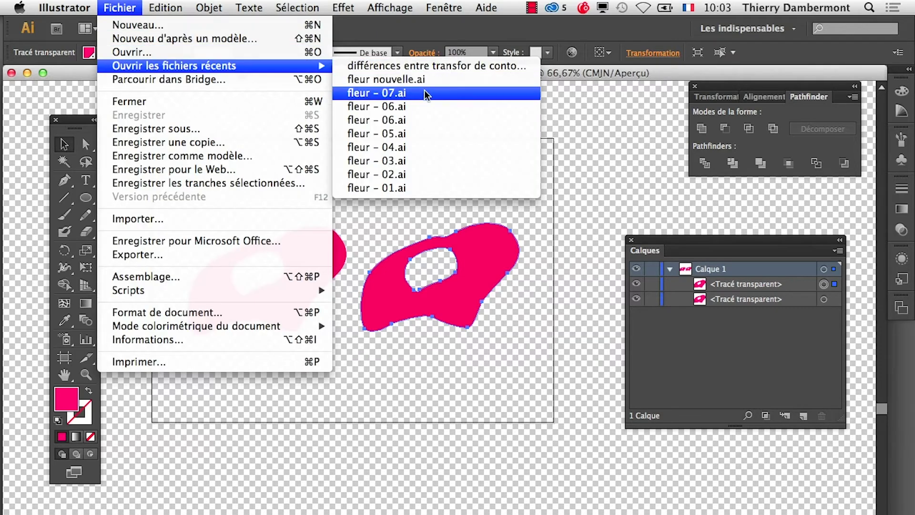
left_click(425, 108)
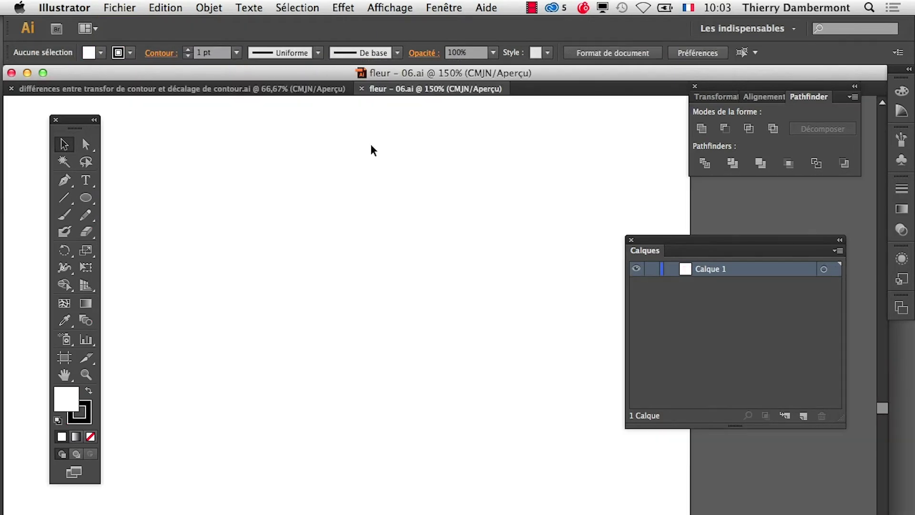
double_click(64, 375)
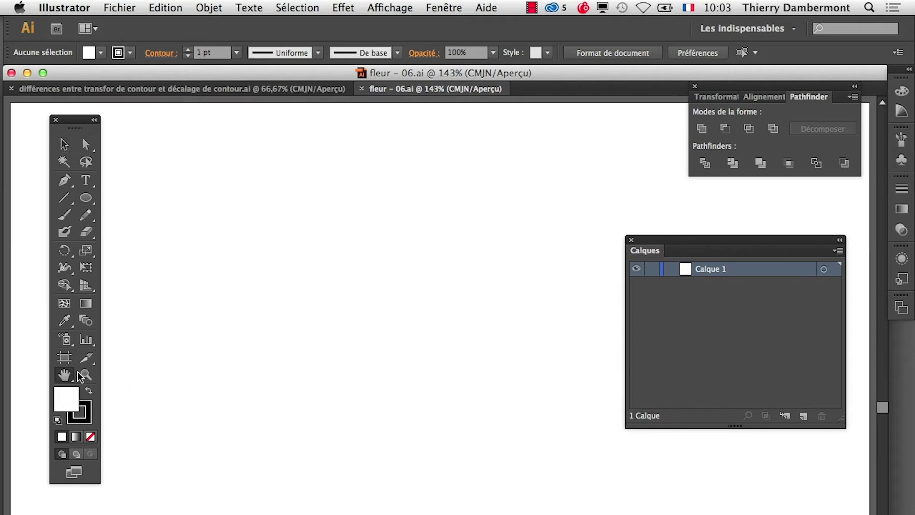
key("super+1")
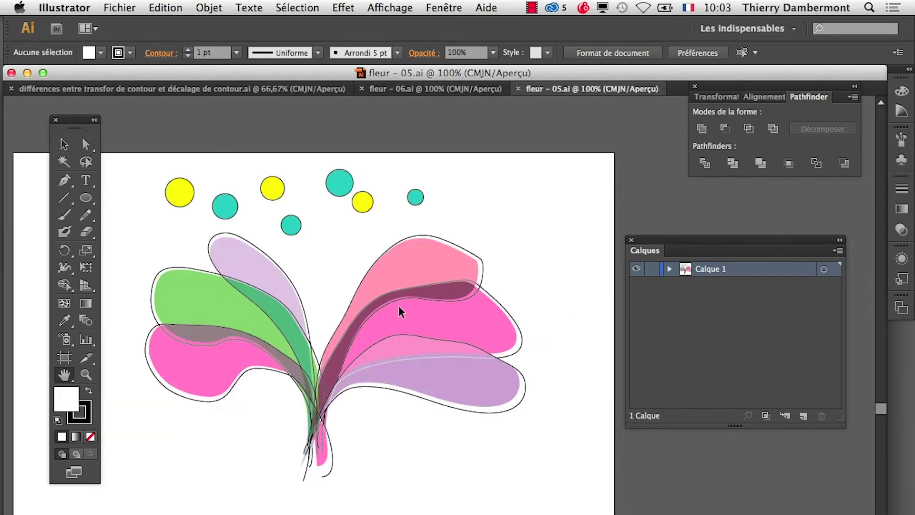
- Examine the lilac petal's fill against its black outline in the flower drawing, and close both flower documents
left_click_drag(282, 324, 327, 339)
scroll(307, 364, "up", 1)
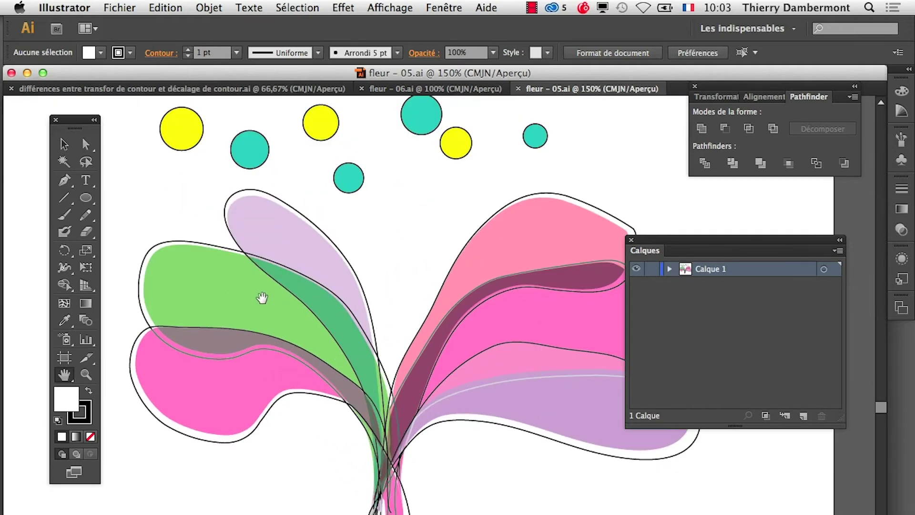
scroll(259, 296, "up", 1)
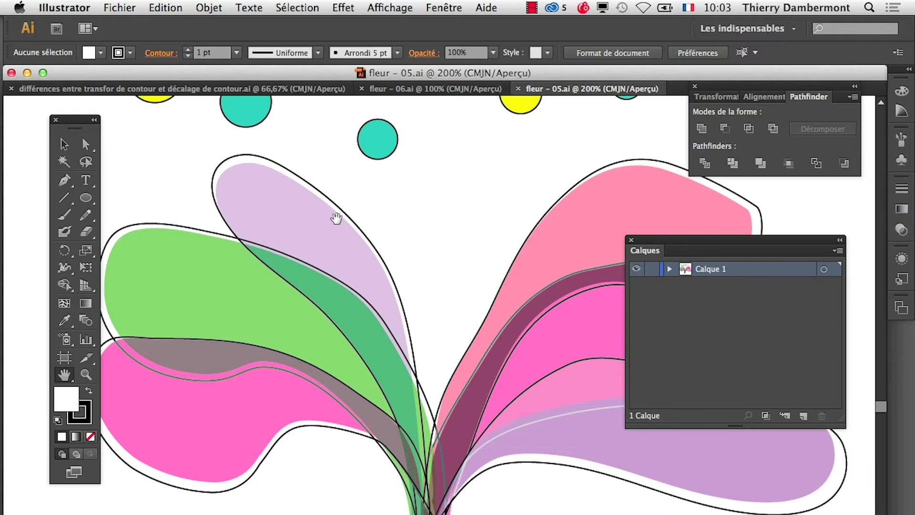
scroll(336, 218, "up", 1)
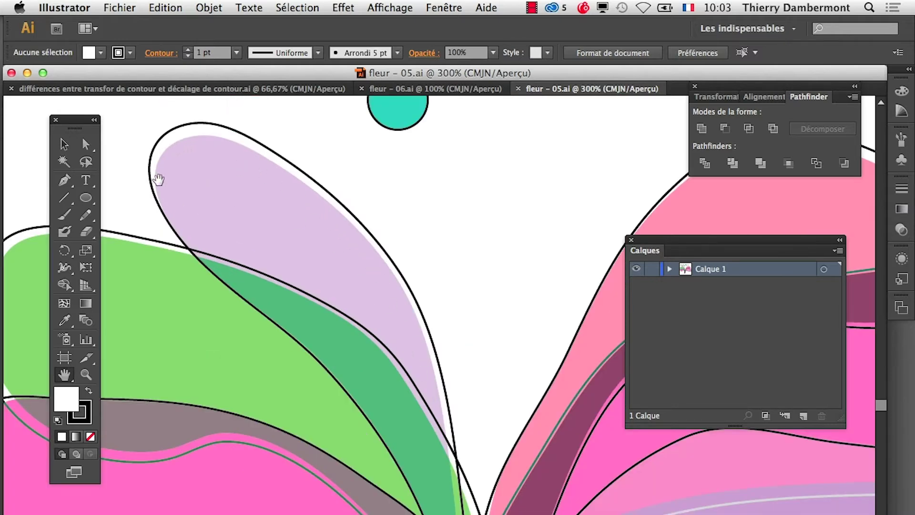
left_click(86, 143)
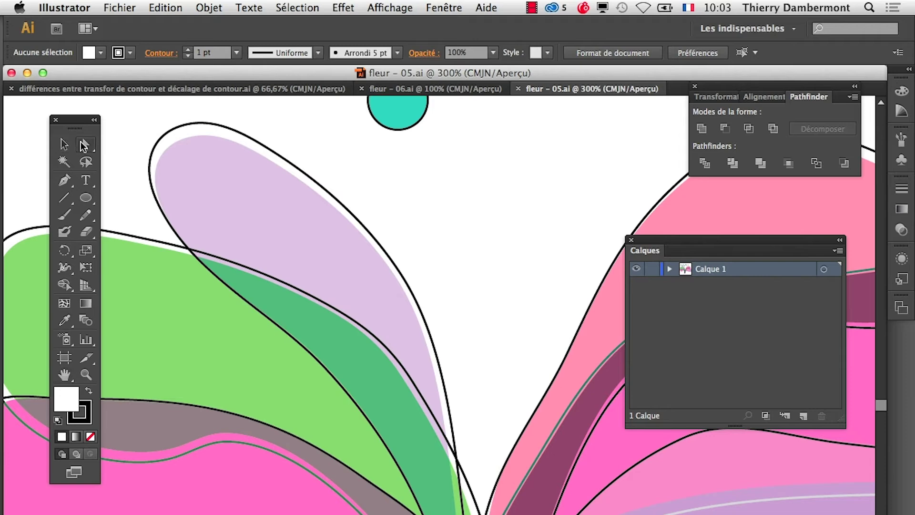
left_click(183, 167)
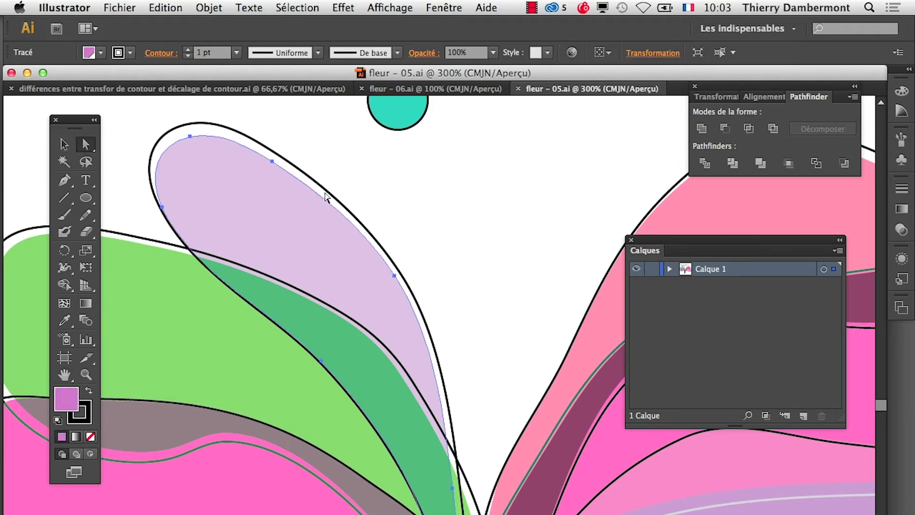
left_click(333, 179)
left_click(323, 209)
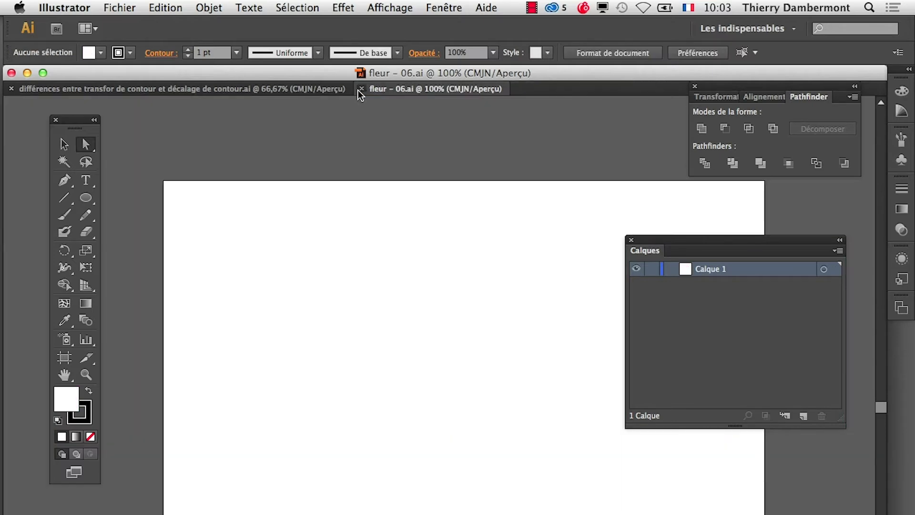
left_click(360, 89)
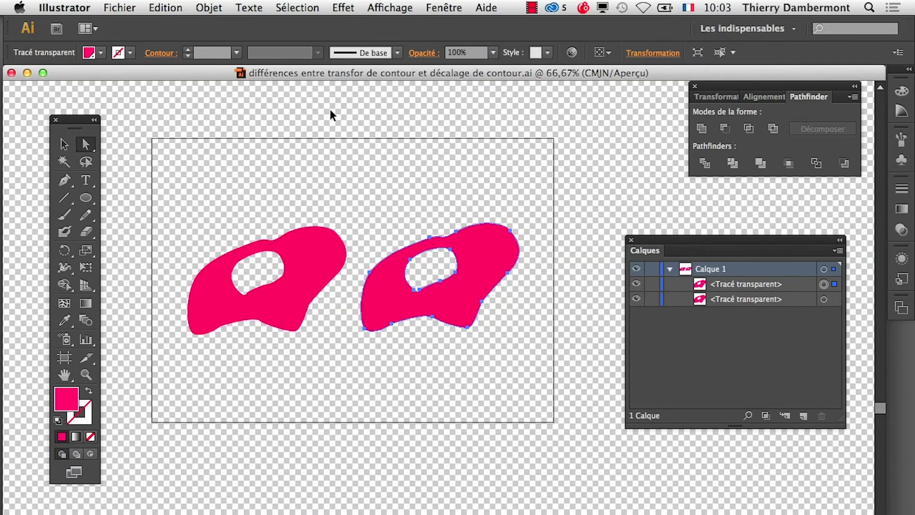
- Hide the transparency grid and deselect the pierced pink shape
left_click(384, 6)
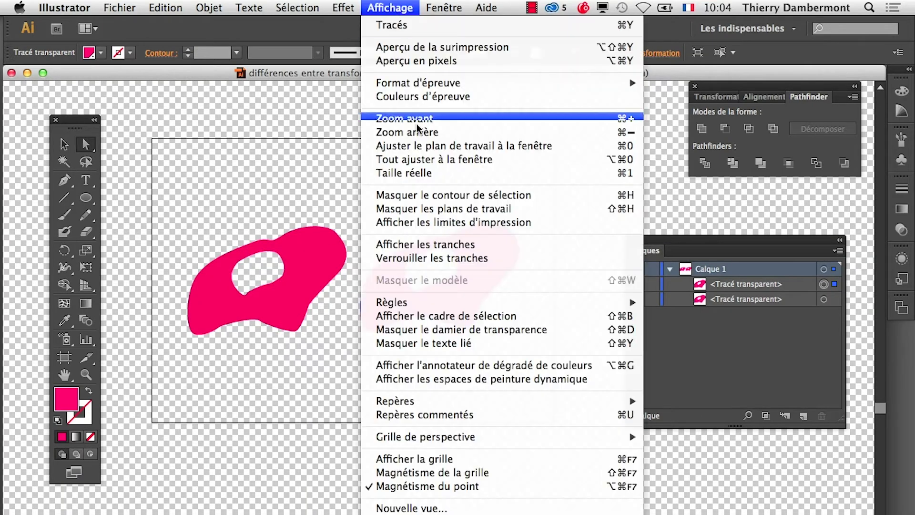
left_click(461, 330)
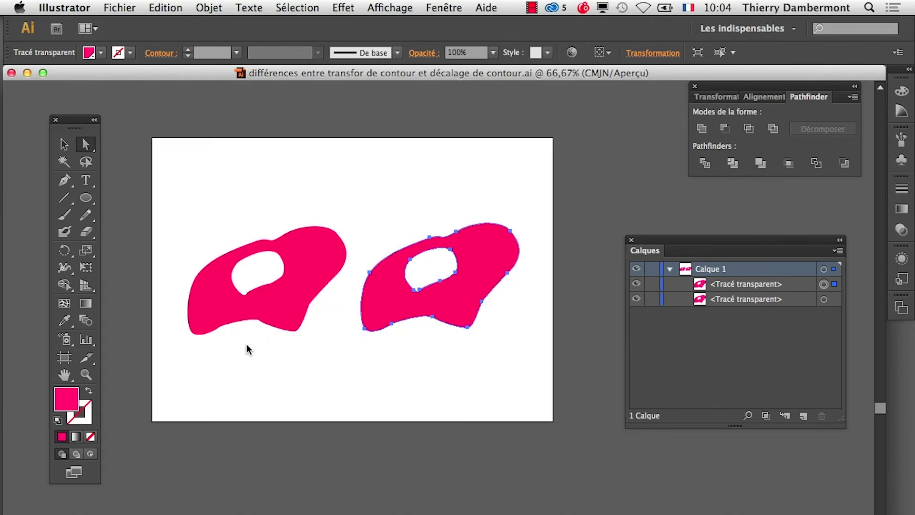
left_click(66, 148)
left_click(307, 379)
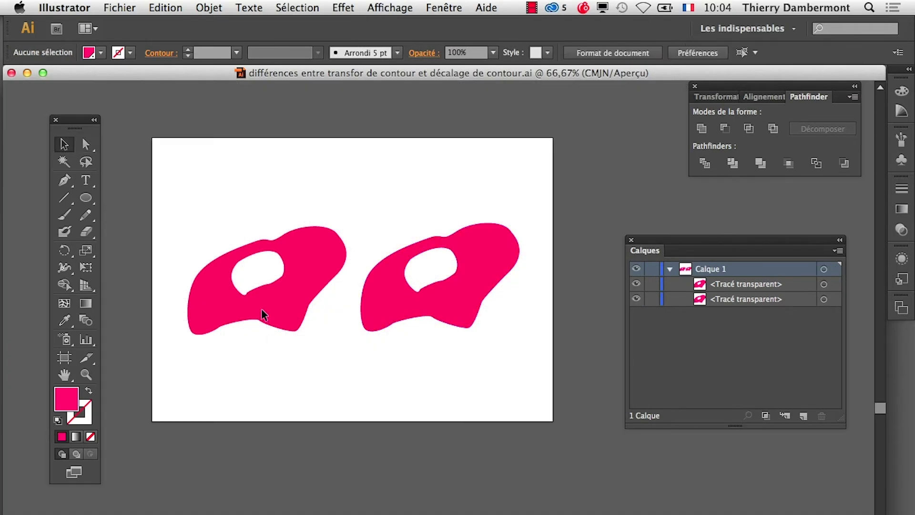
- Select both pierced pink shapes and give them a stroke in PANTONE Black C
scroll(262, 309, "up", 2)
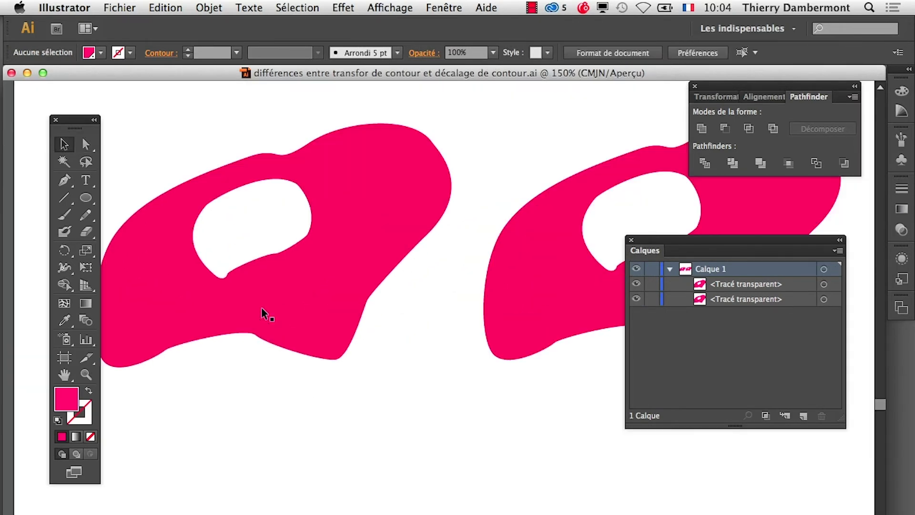
left_click(357, 384)
scroll(360, 410, "down", 1)
left_click_drag(329, 426, 504, 347)
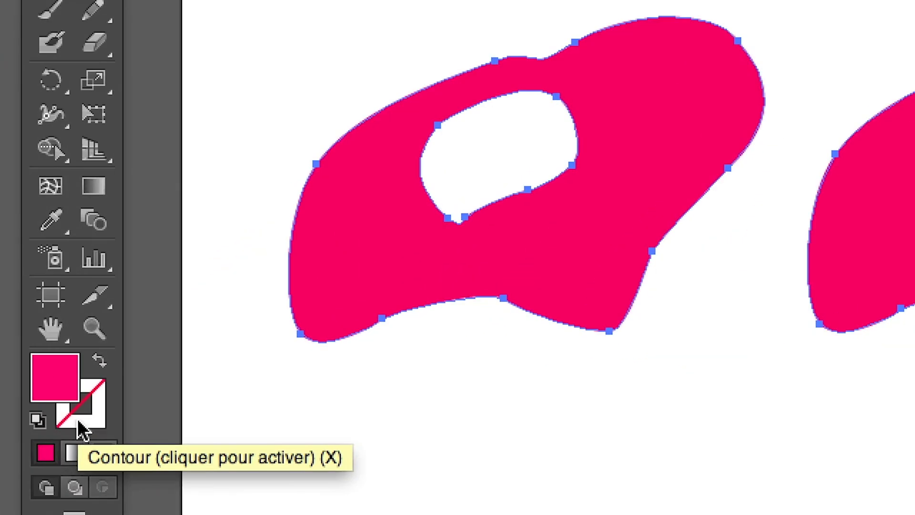
left_click(79, 423)
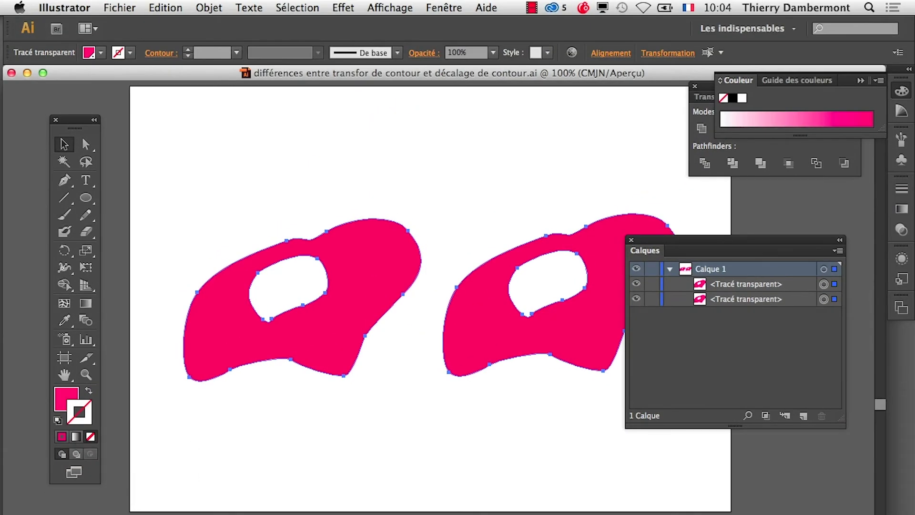
left_click_drag(753, 514, 508, 104)
left_click_drag(578, 364, 600, 514)
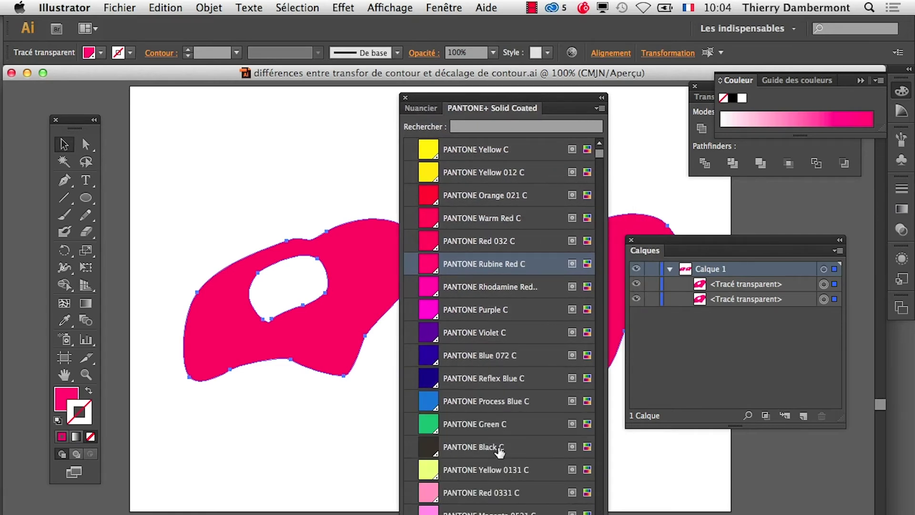
left_click(503, 467)
left_click(496, 449)
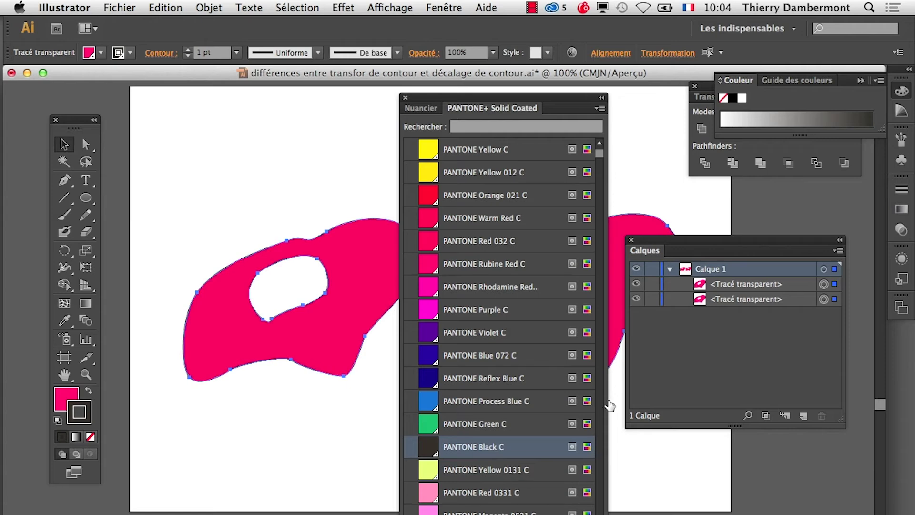
- Increase the stroke weight of both pierced shapes to 11 pt
left_click(190, 49)
left_click(190, 49)
left_click(189, 49)
left_click(190, 49)
left_click(190, 49)
left_click(190, 50)
left_click(189, 49)
left_click(190, 49)
left_click(190, 49)
left_click(190, 49)
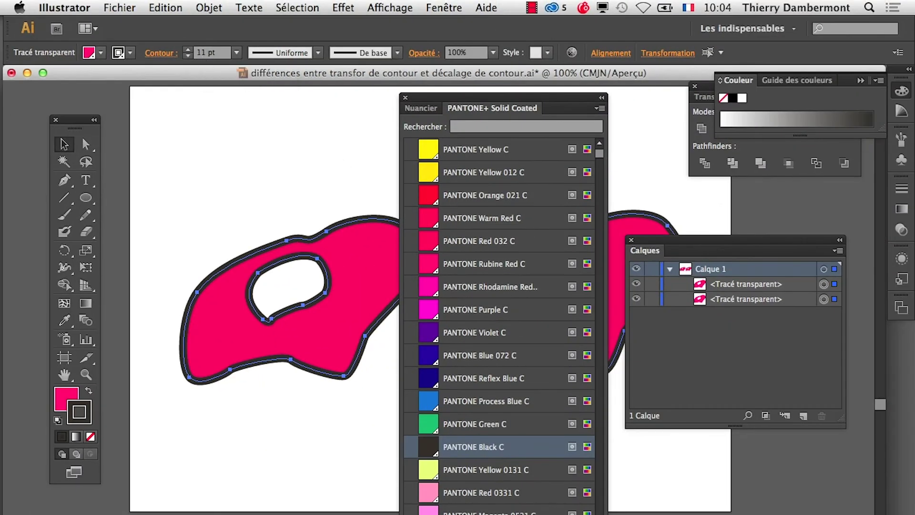
- Change the stroke colour of both shapes to PANTONE 7407 C and close the PANTONE swatch library
scroll(622, 505, "down", 10)
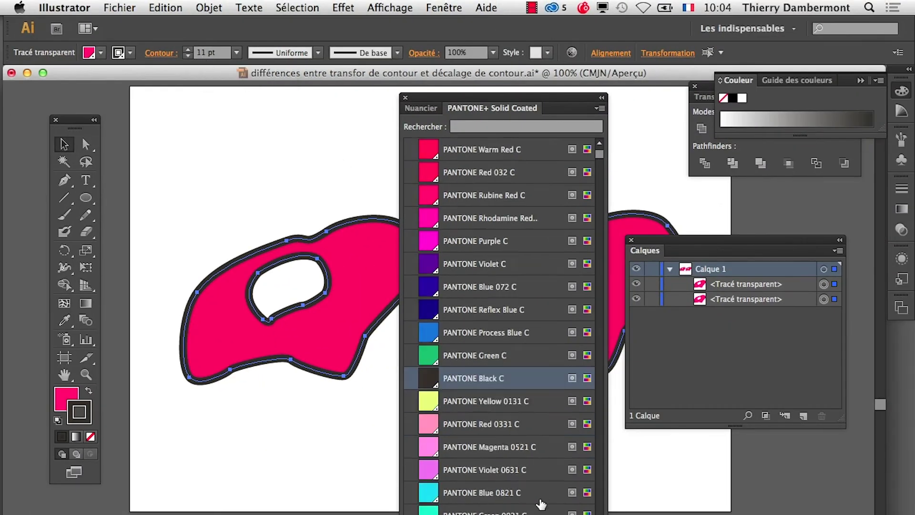
scroll(539, 506, "down", 10)
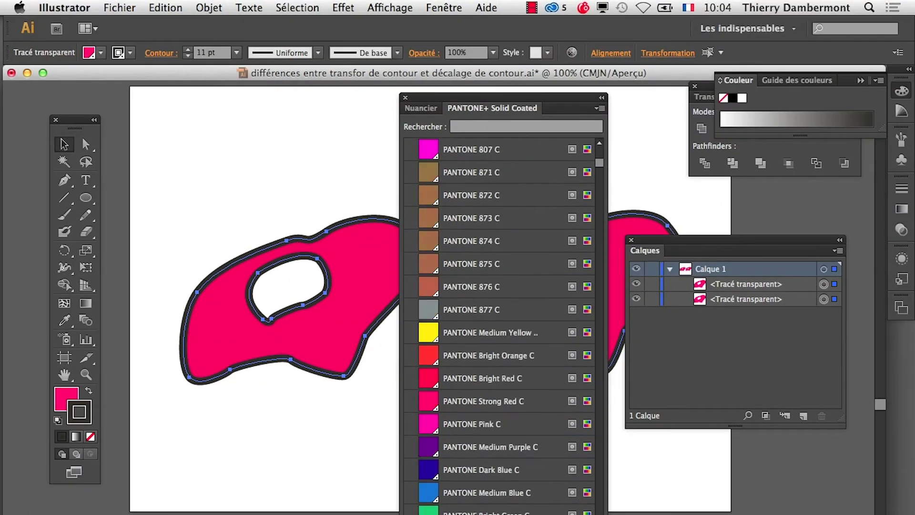
left_click(472, 425)
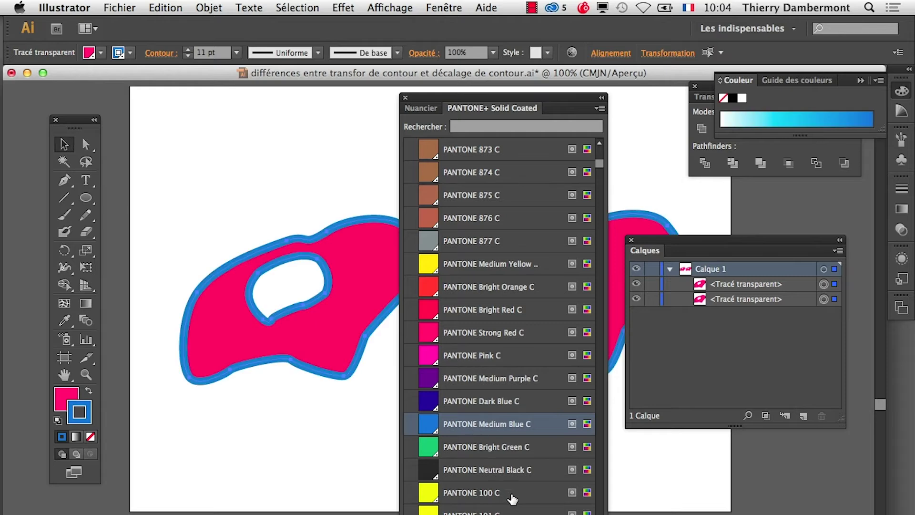
scroll(516, 505, "down", 5)
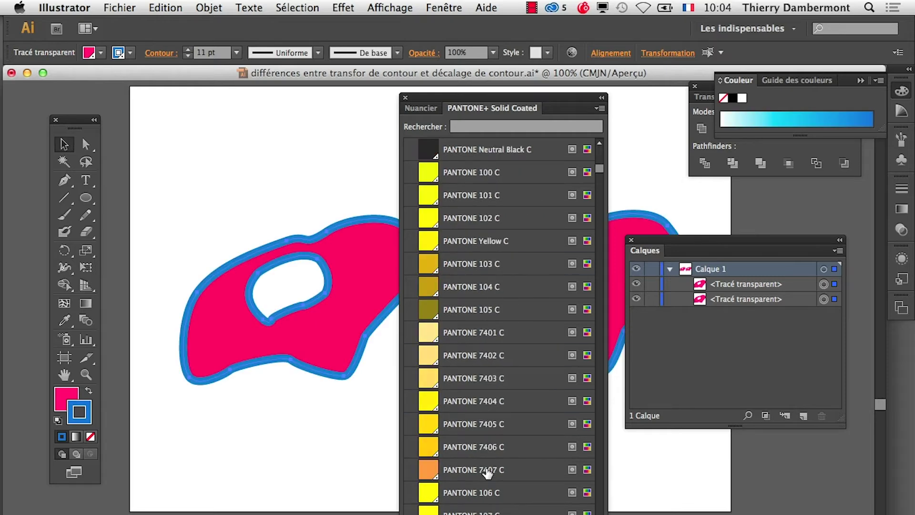
left_click(488, 474)
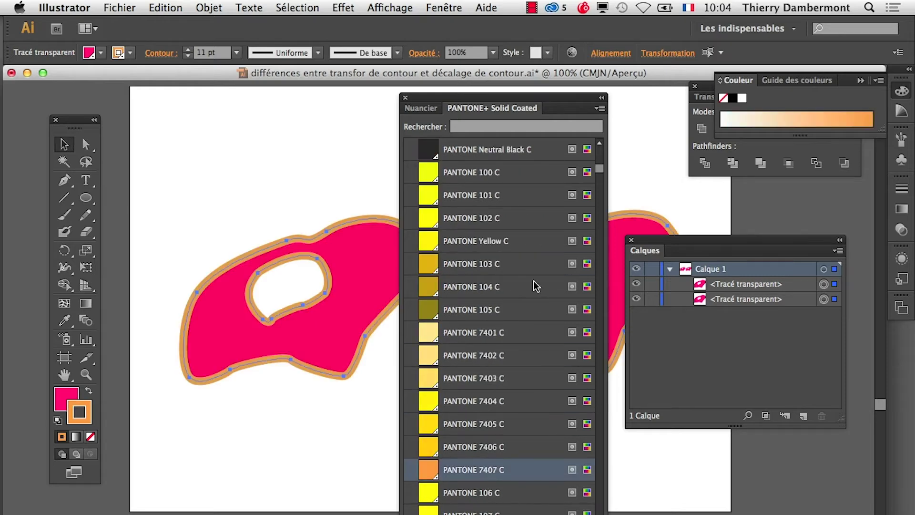
left_click_drag(485, 100, 580, 150)
left_click(504, 124)
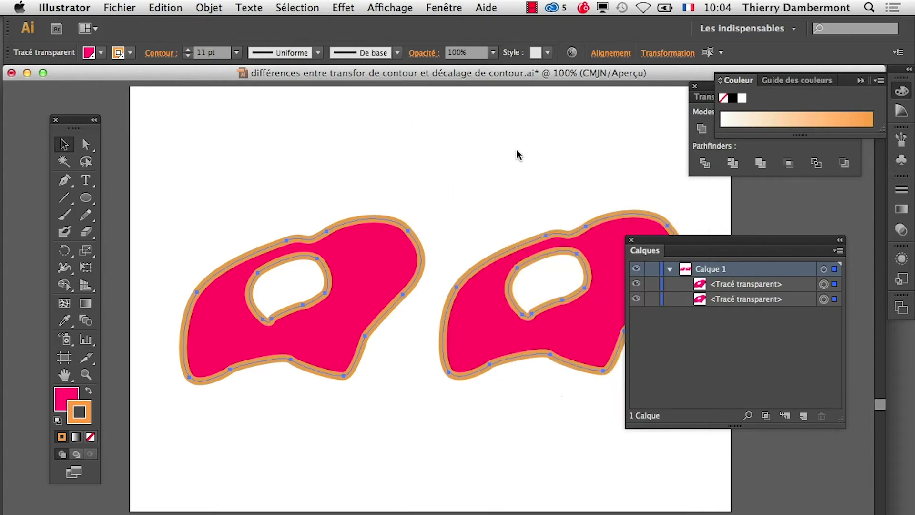
- Select only the left pierced shape, close the Pathfinder panel and move the Layers panel below the artwork
left_click(476, 448)
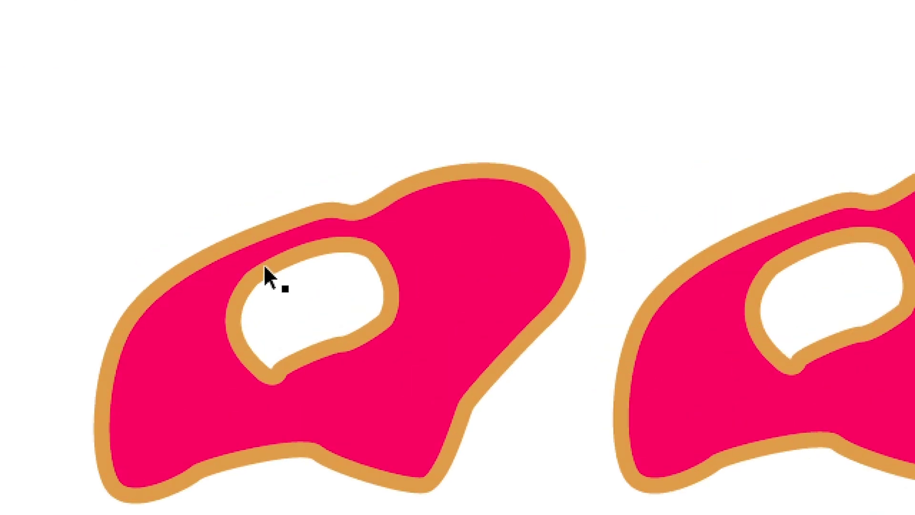
left_click(266, 268)
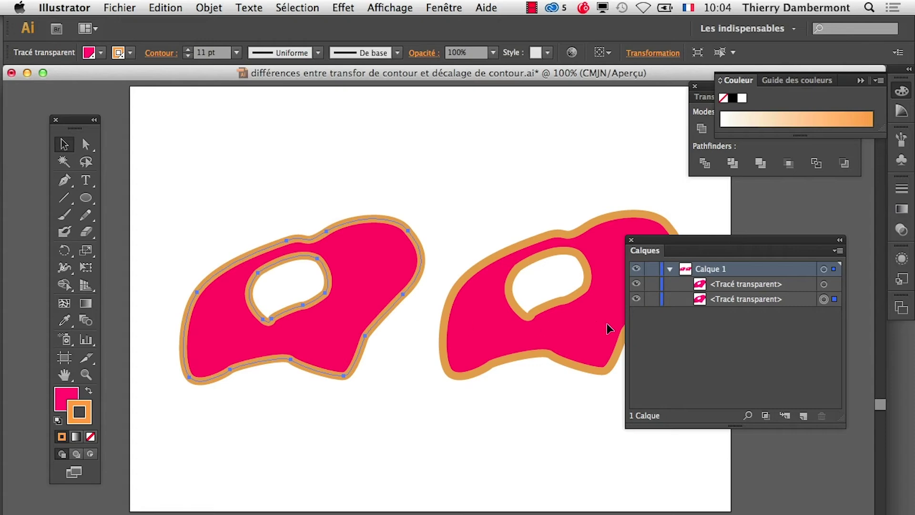
left_click(670, 270)
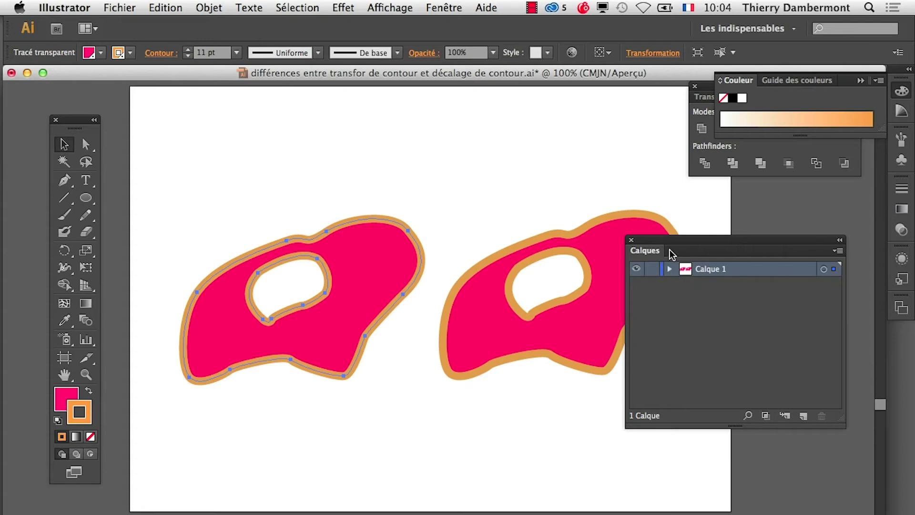
left_click(862, 81)
left_click_drag(808, 240, 323, 477)
key("super+plus")
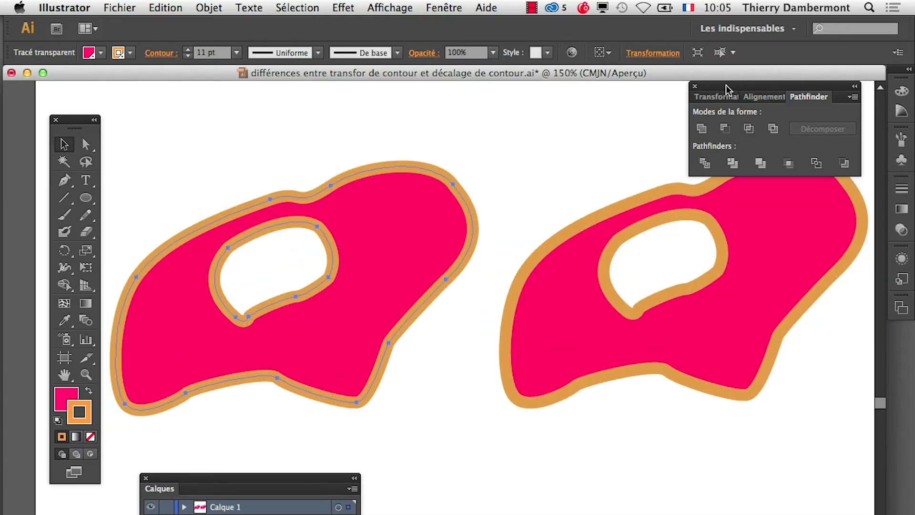
left_click(693, 86)
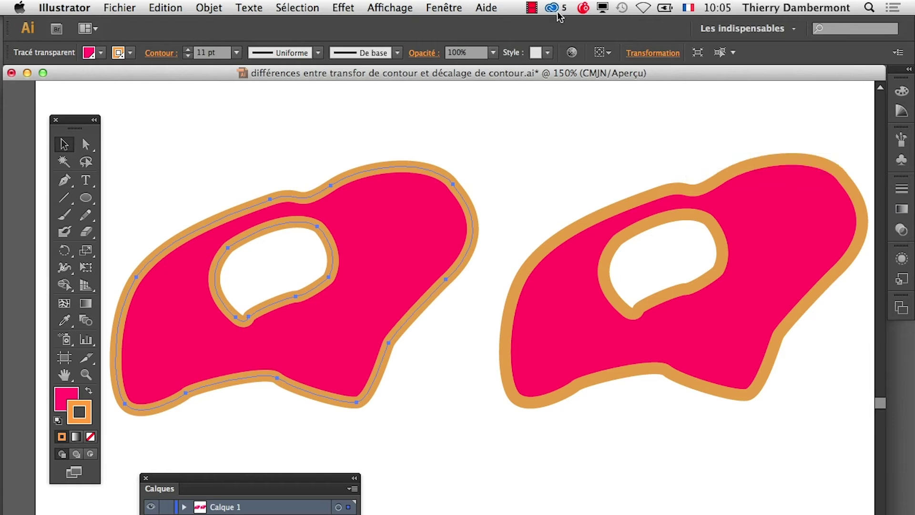
- Show the Appearance panel as a separate, enlarged floating panel beside the left shape
left_click(455, 10)
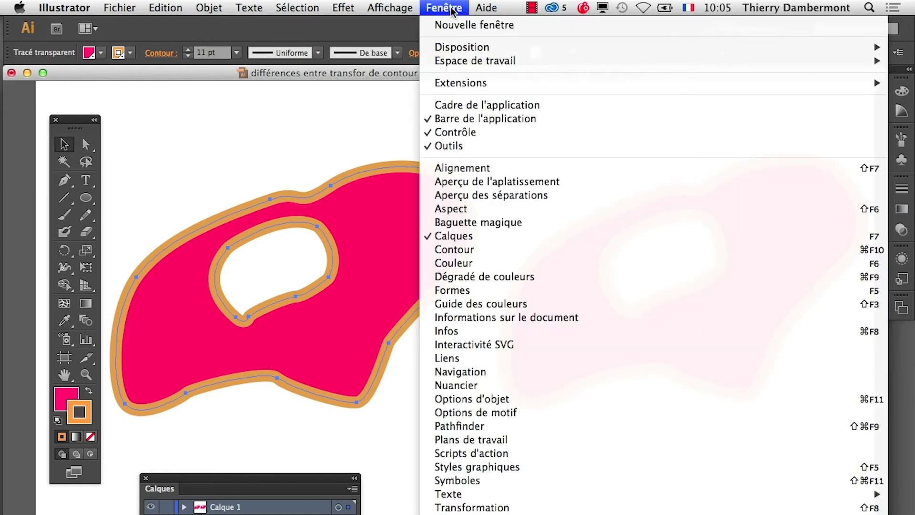
left_click(482, 211)
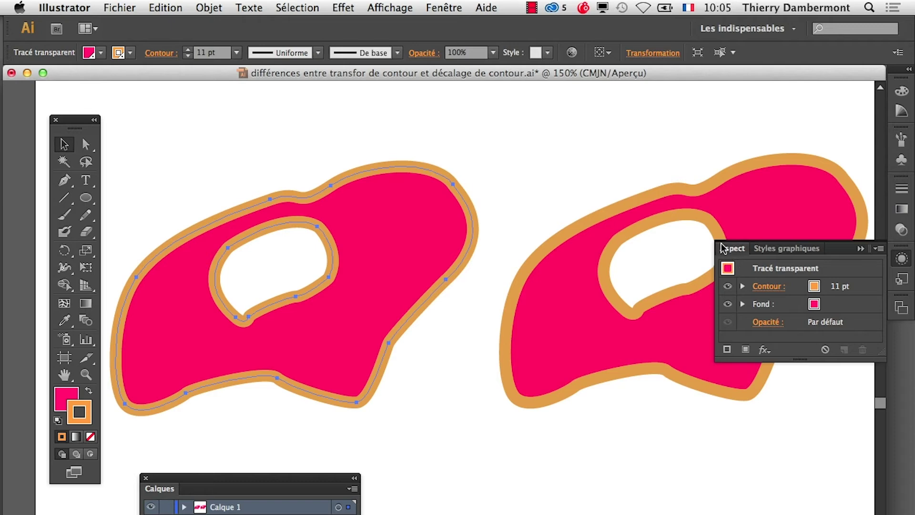
left_click_drag(730, 249, 515, 141)
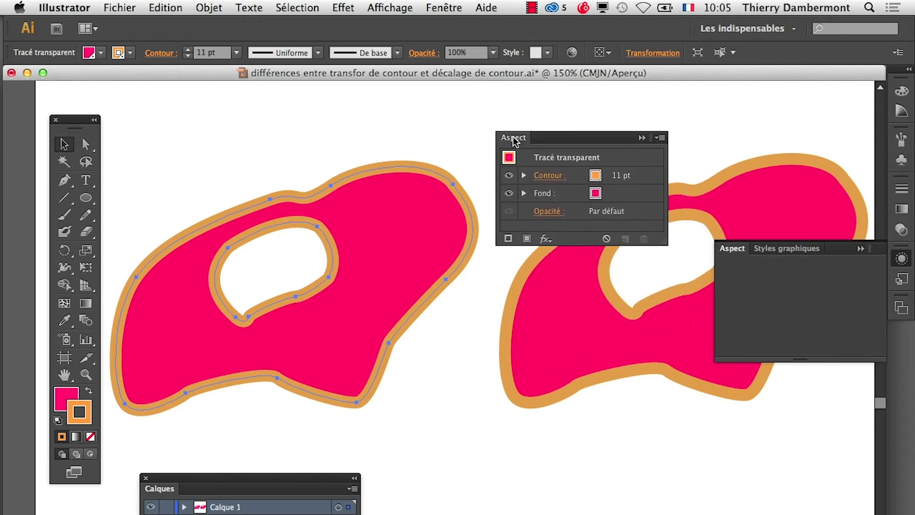
left_click(861, 249)
left_click_drag(664, 244, 784, 352)
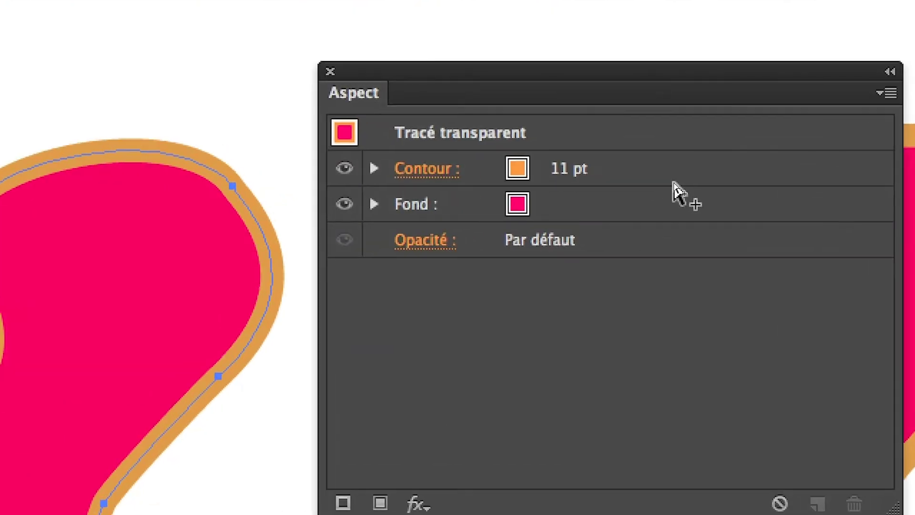
- Start a Transform effect on only the stroke of the left shape's appearance, with the preview on
left_click(703, 172)
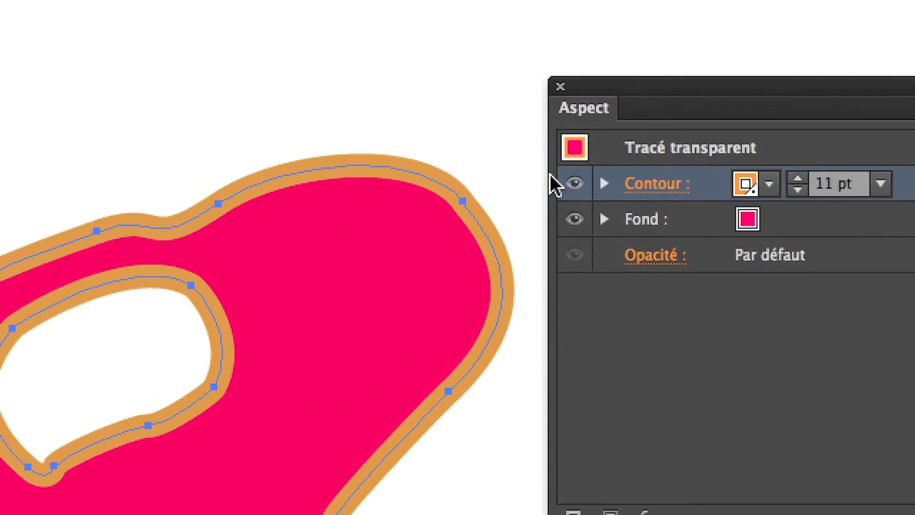
left_click(605, 184)
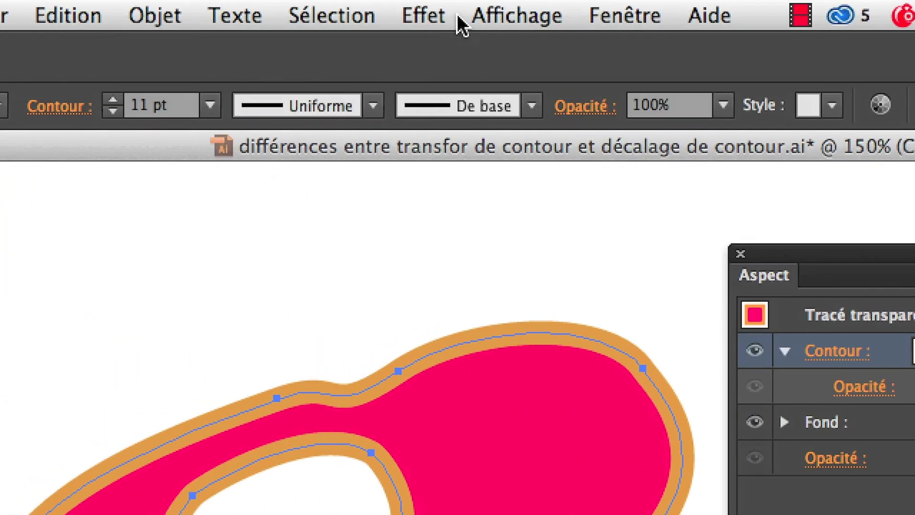
left_click(447, 14)
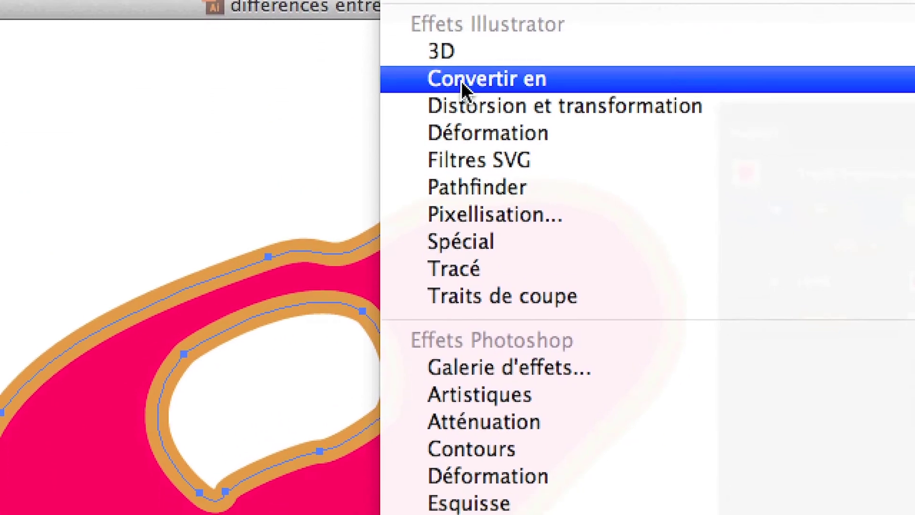
mouse_move(782, 106)
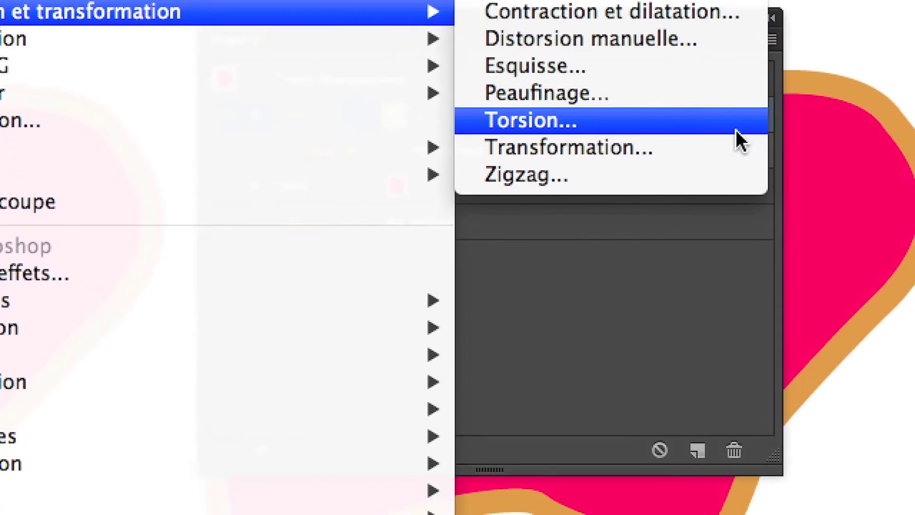
left_click(739, 138)
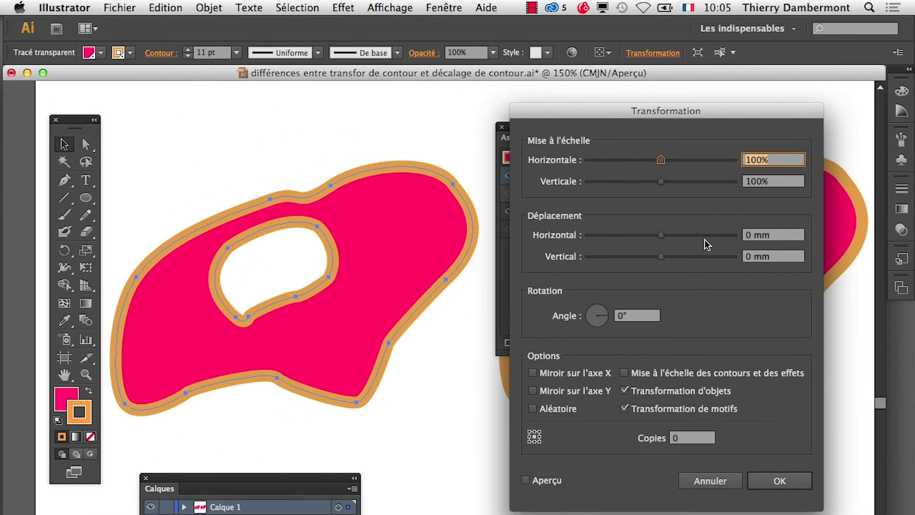
left_click(549, 485)
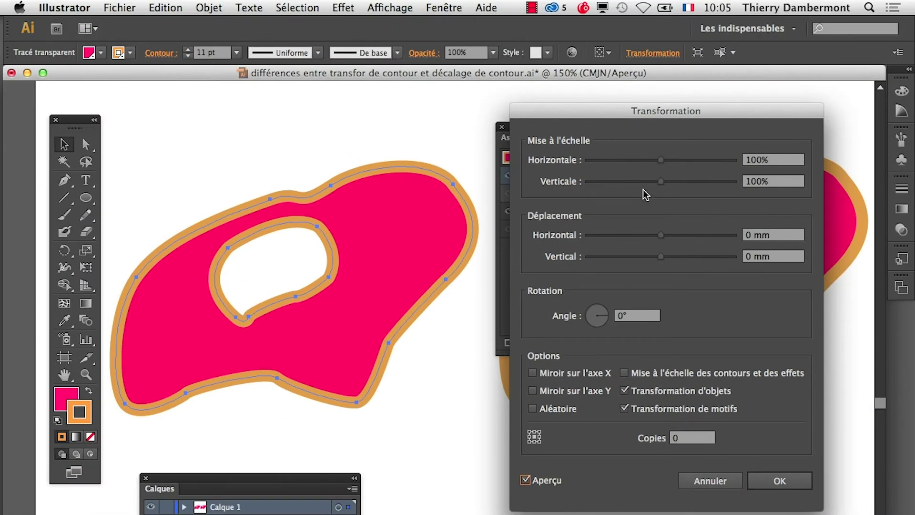
- Scale the left shape's stroke to 110% horizontally and vertically and apply the Transform effect
left_click(667, 161)
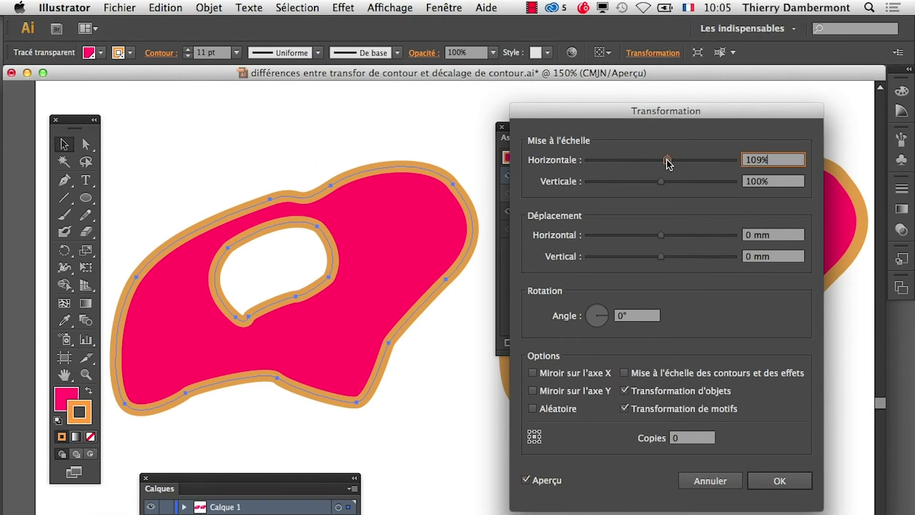
left_click(668, 181)
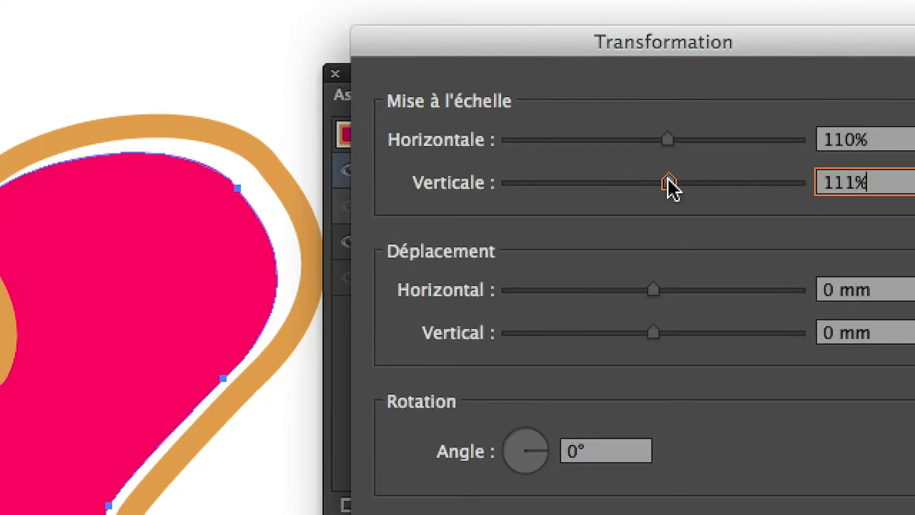
type("110")
key("Tab")
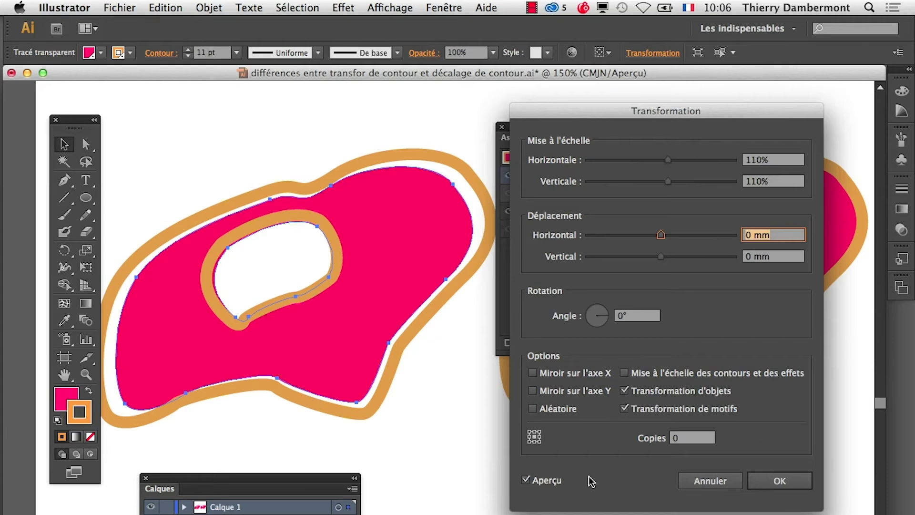
left_click(765, 487)
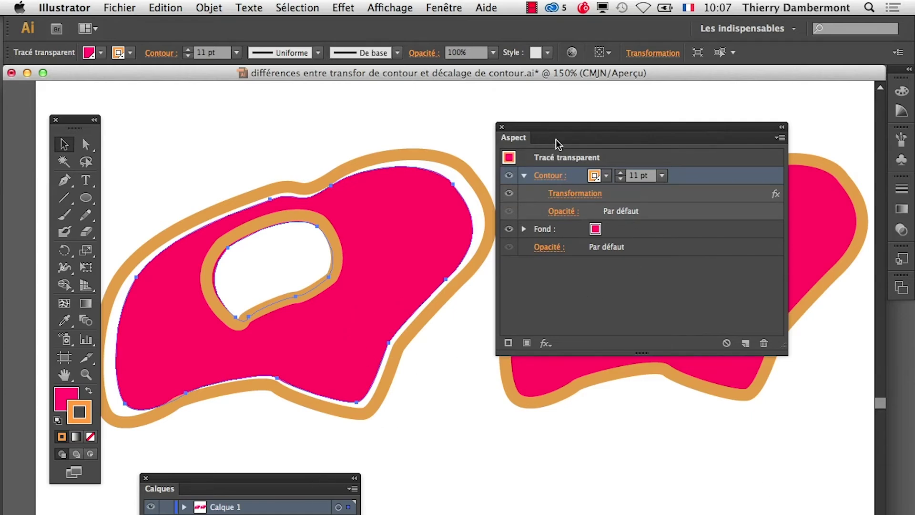
- Move the Appearance panel below the artwork and bring the Layers panel back beside the left shape
left_click_drag(558, 146, 505, 504)
left_click_drag(304, 484, 652, 119)
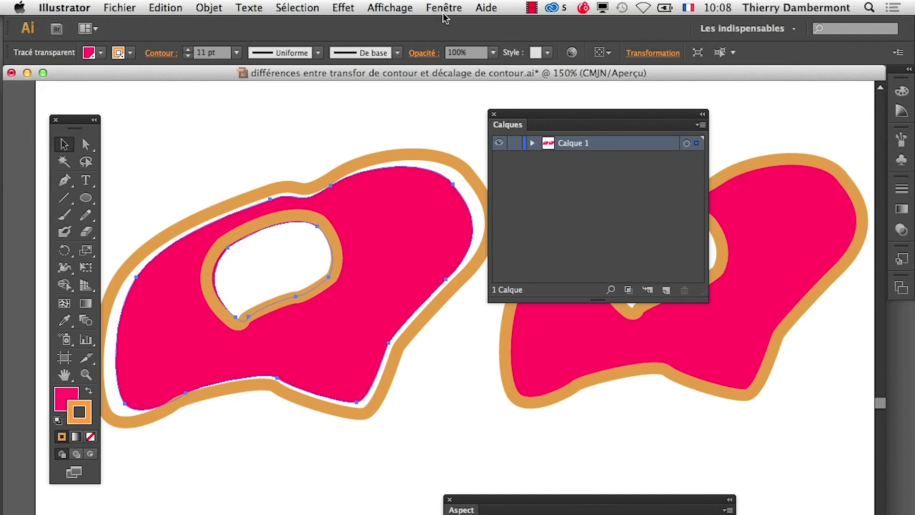
left_click(209, 7)
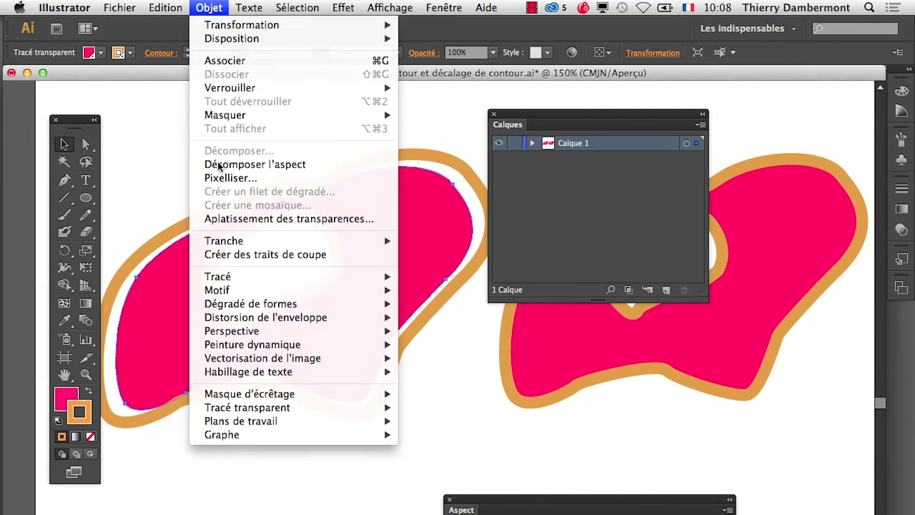
mouse_move(307, 407)
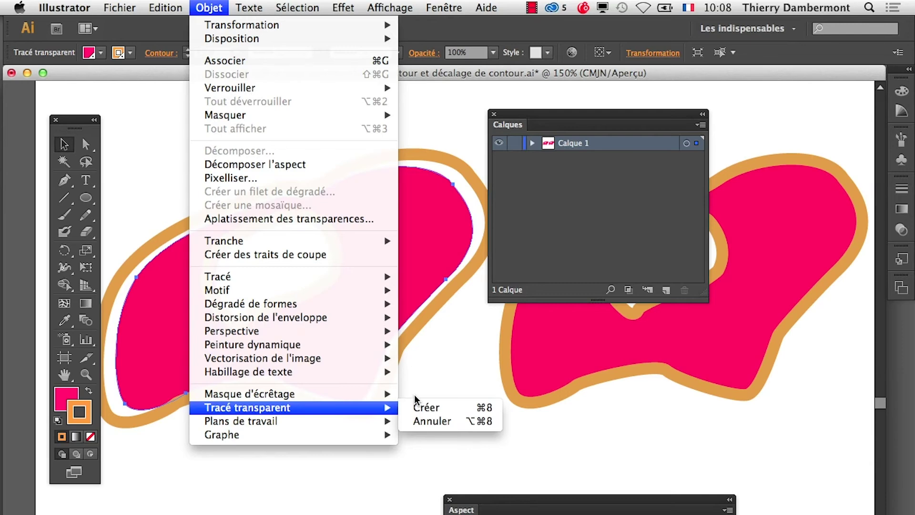
left_click(609, 186)
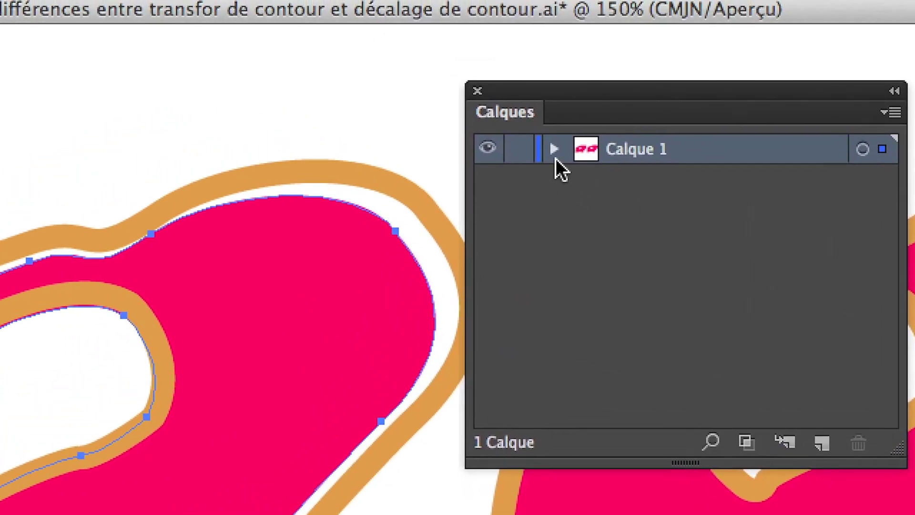
- List the objects in Calque 1 and put the left pierced shape with the transformed stroke into its own group
left_click(554, 150)
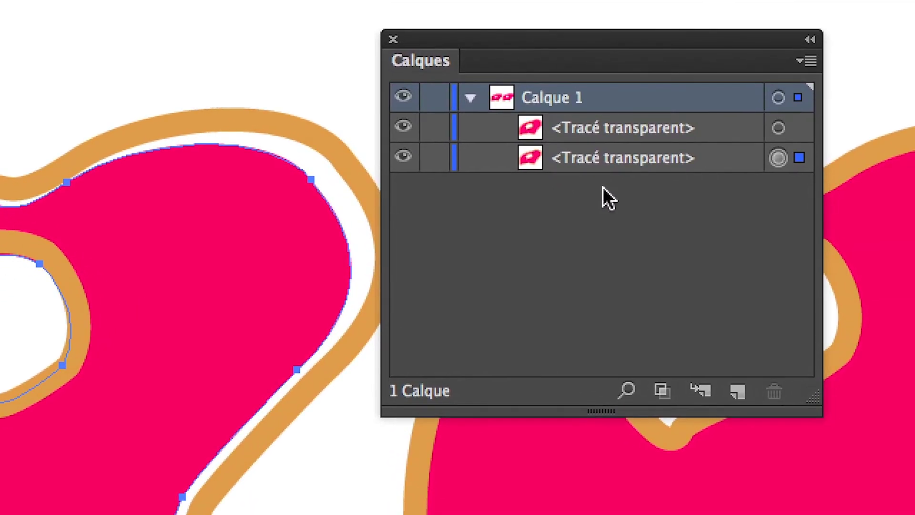
left_click(603, 187)
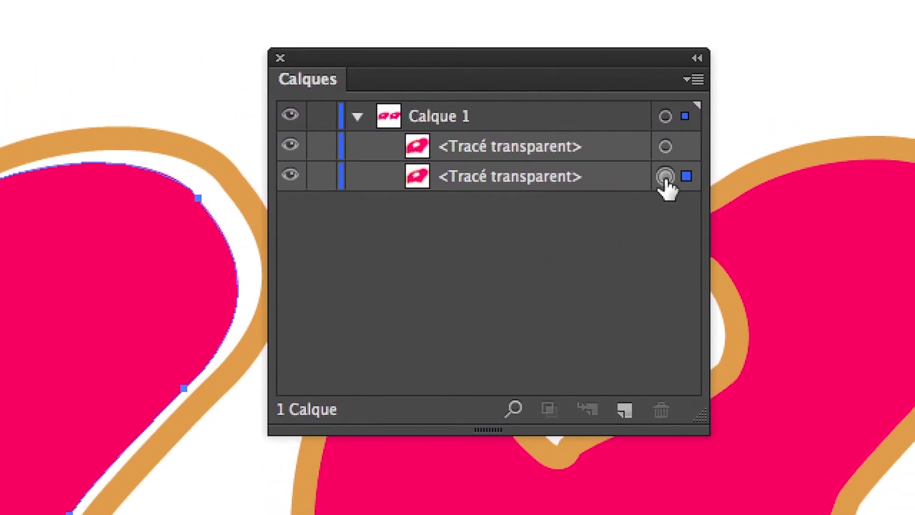
left_click(771, 186)
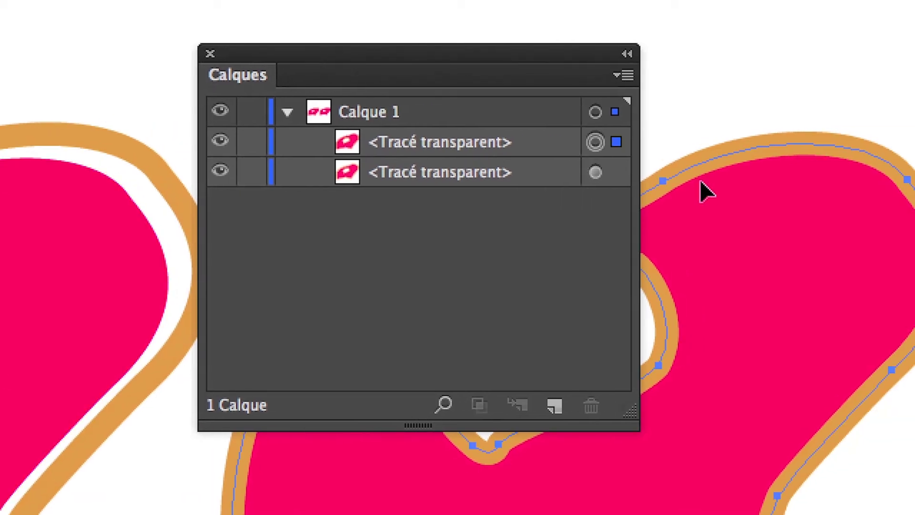
left_click(595, 172)
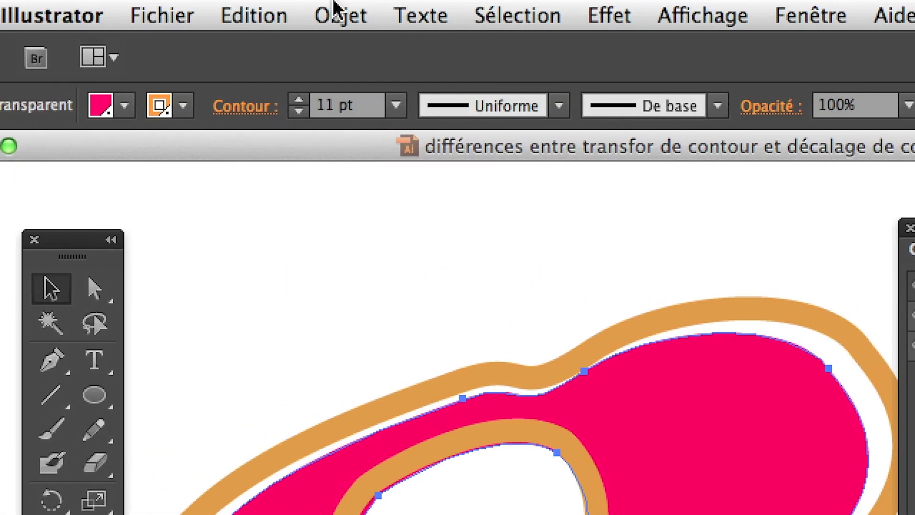
left_click(337, 12)
left_click(345, 39)
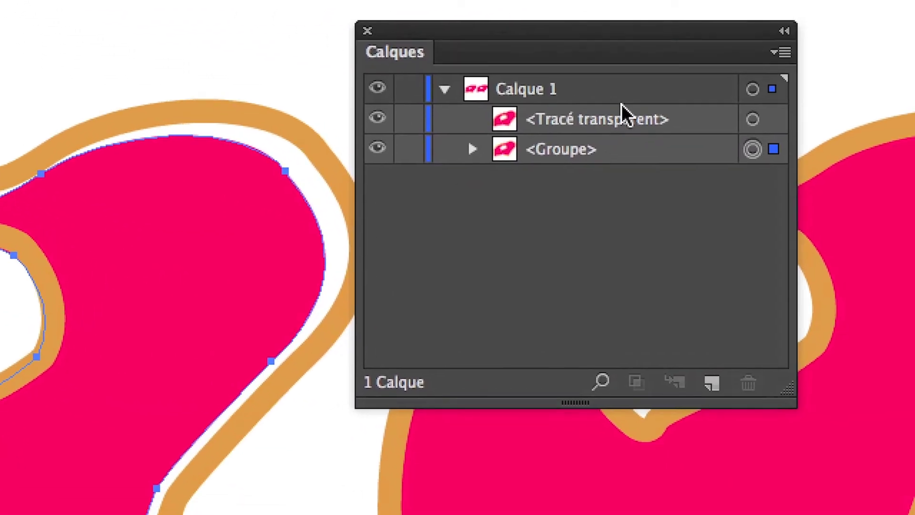
- Put the right pierced shape into its own group
left_click(753, 120)
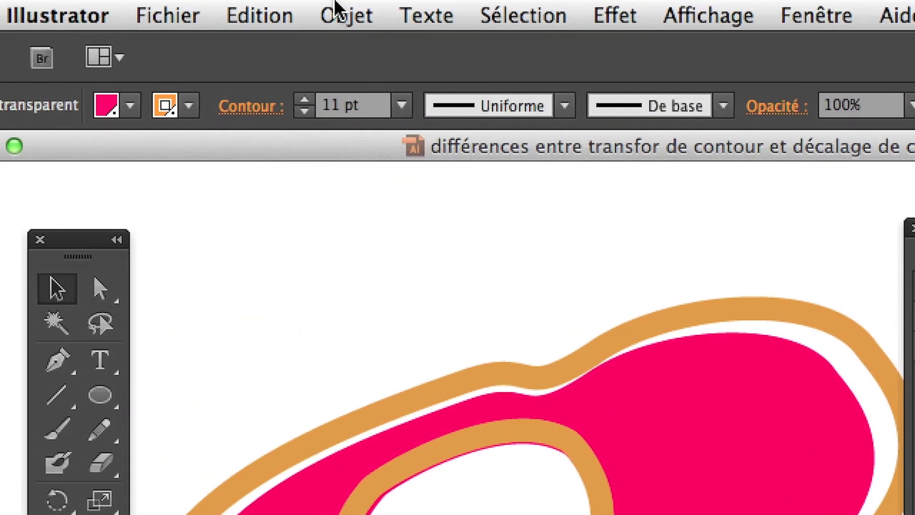
left_click(342, 12)
left_click(353, 48)
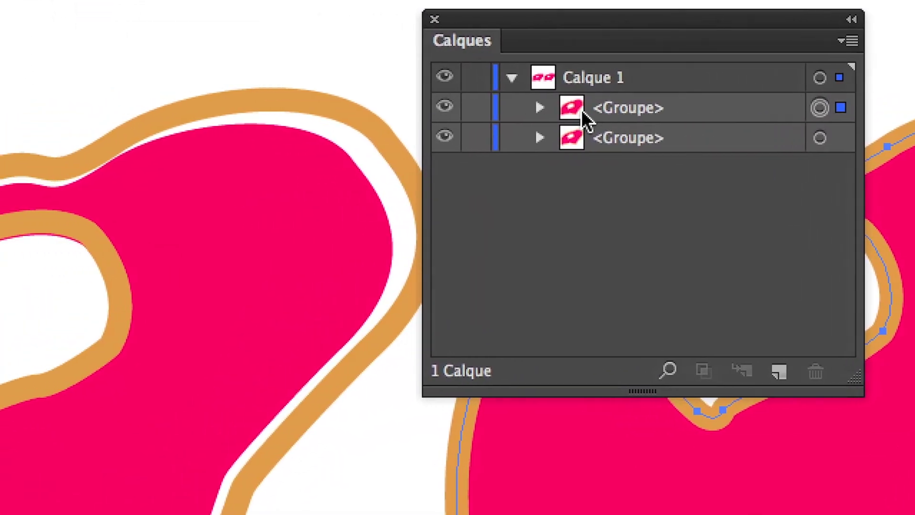
- Examine the contents of both groups in the layer list, then select the left group and expand it
left_click(539, 109)
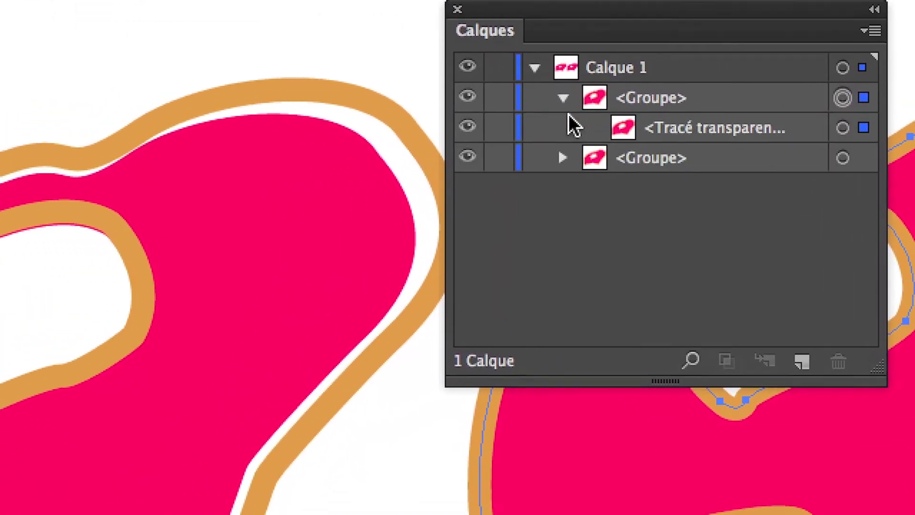
left_click(540, 168)
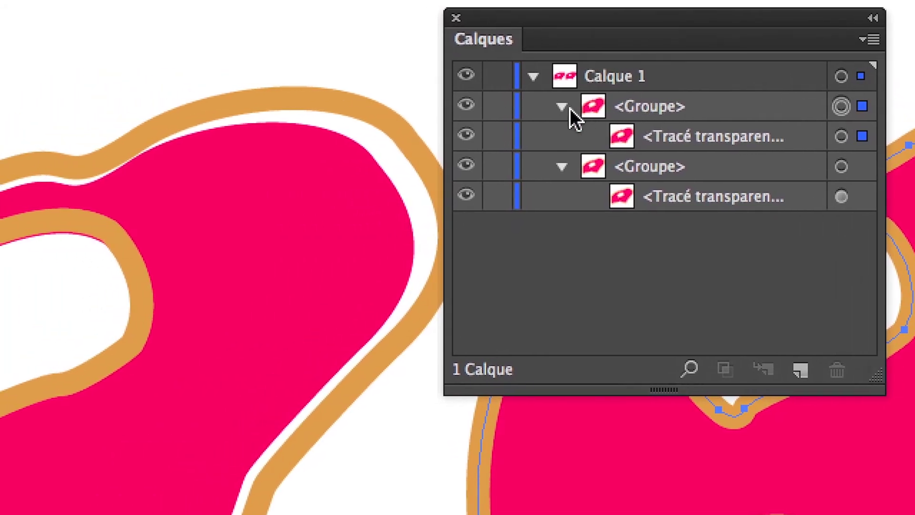
left_click(456, 96)
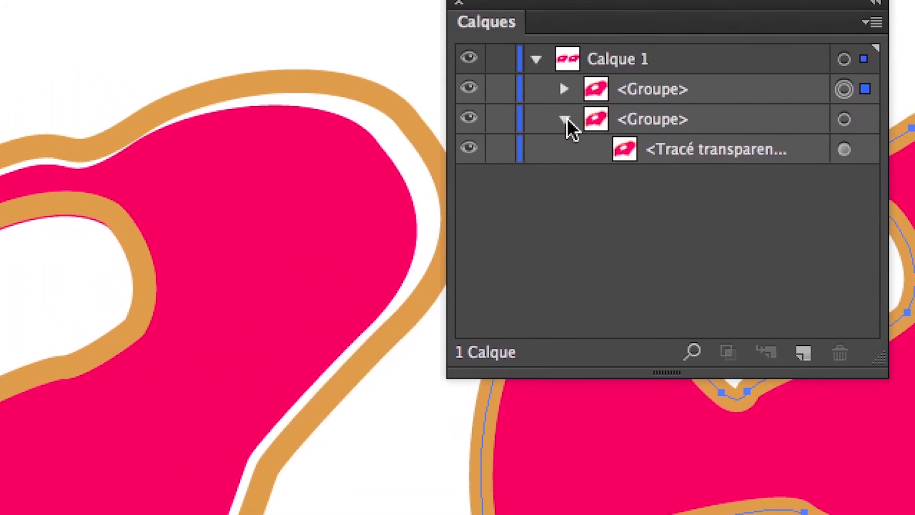
left_click(568, 117)
left_click(418, 186)
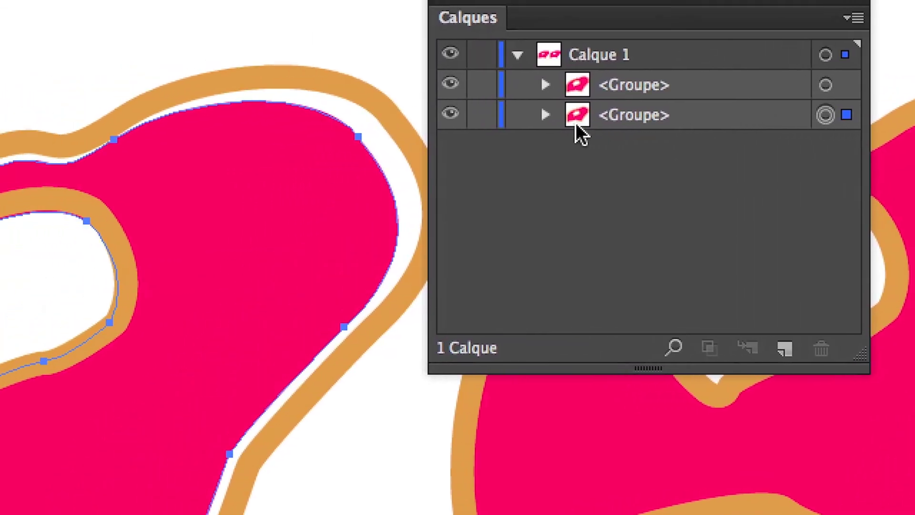
left_click(383, 117)
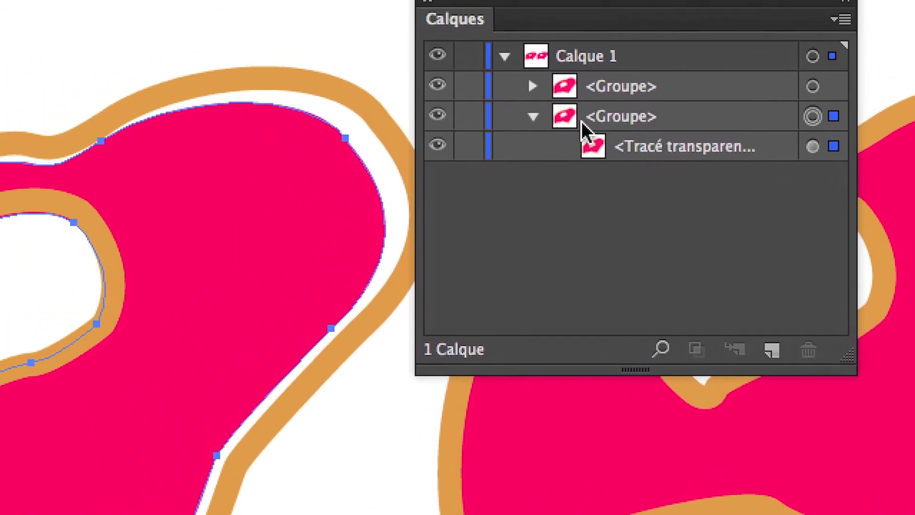
- Examine the contents of the left shape's group in the layer list and target the transparent path inside it
left_click(380, 93)
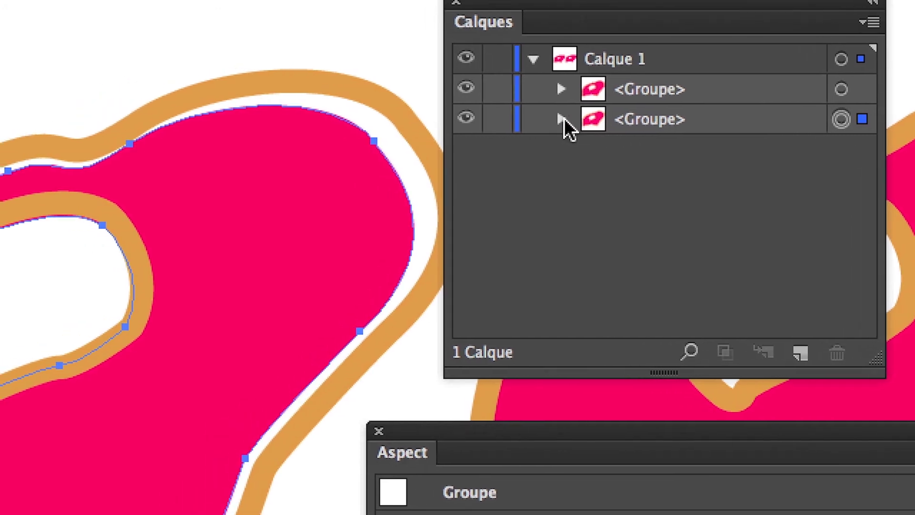
left_click(561, 119)
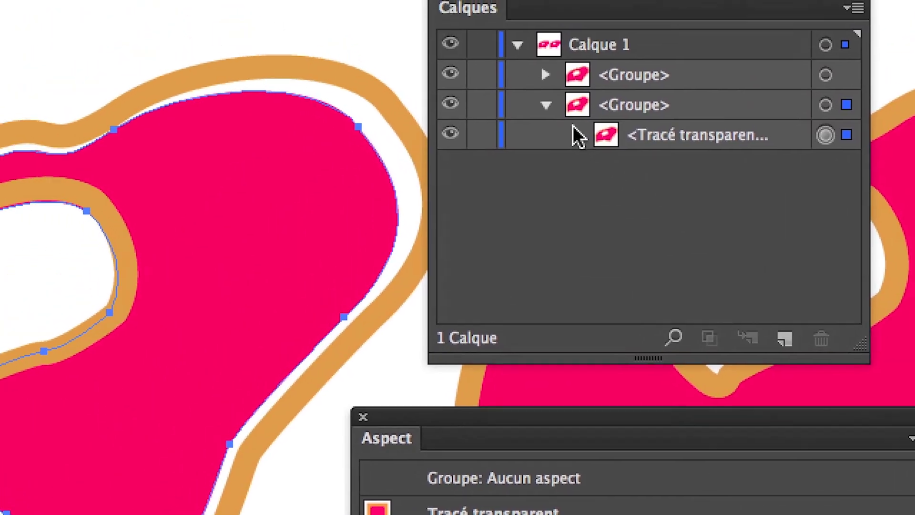
left_click(460, 58)
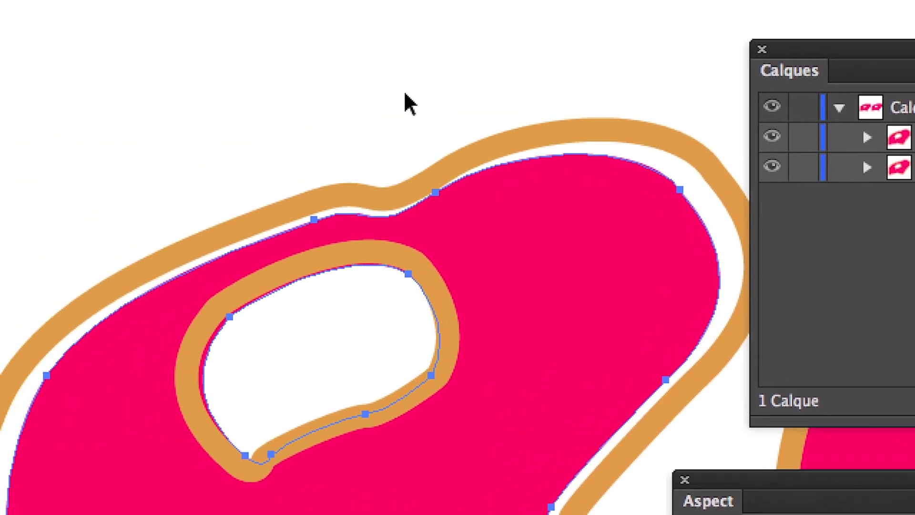
- Isolate the left group down to its transparent path, and exit isolation mode back to Calque 1
left_click(407, 95)
left_click(511, 180)
double_click(462, 130)
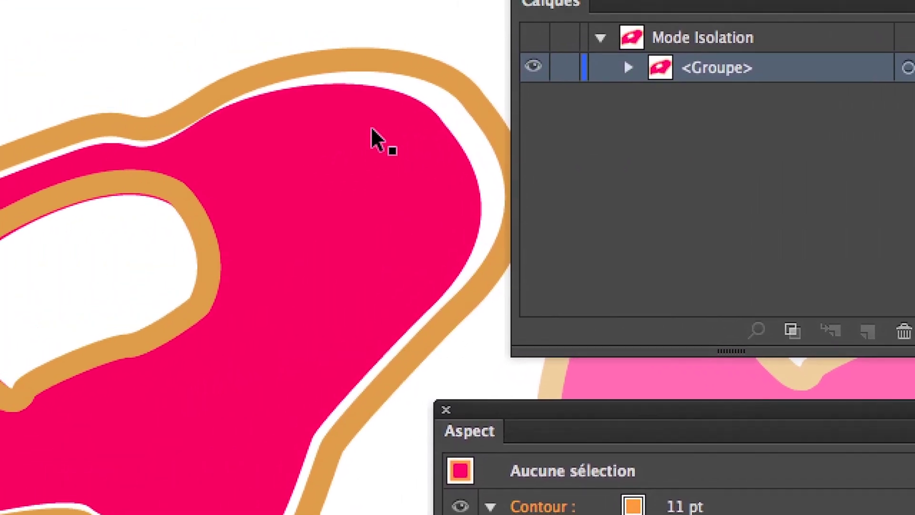
left_click(372, 139)
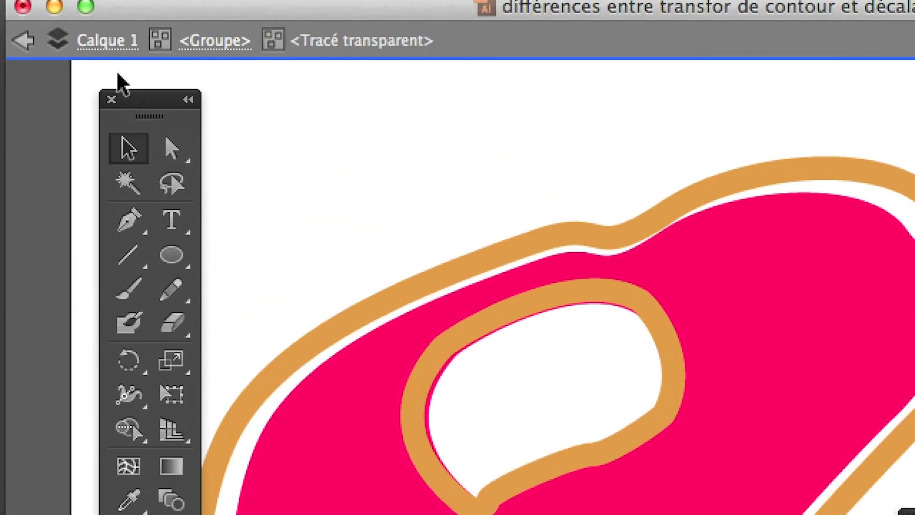
left_click(25, 47)
left_click(25, 47)
left_click(27, 67)
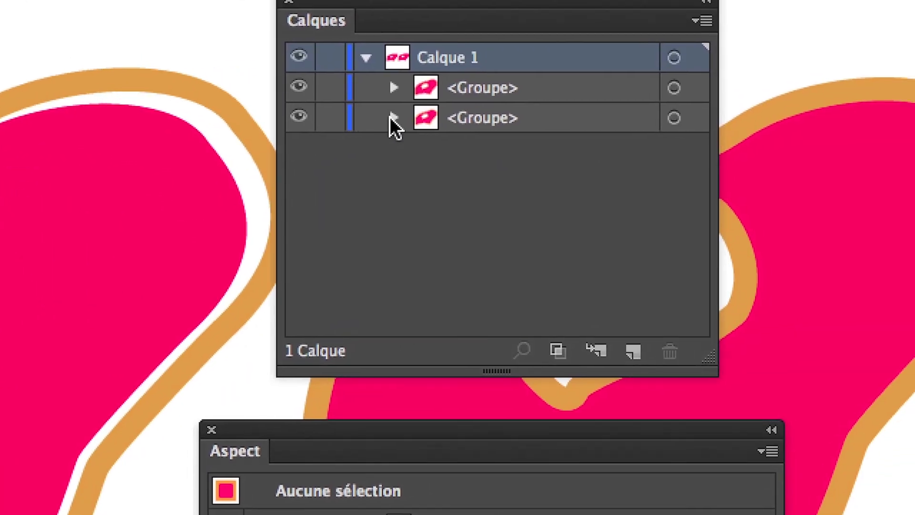
- Set the stroke's Transformation effect on the path inside the left group to 120% horizontal and vertical scale, with preview on
left_click(393, 118)
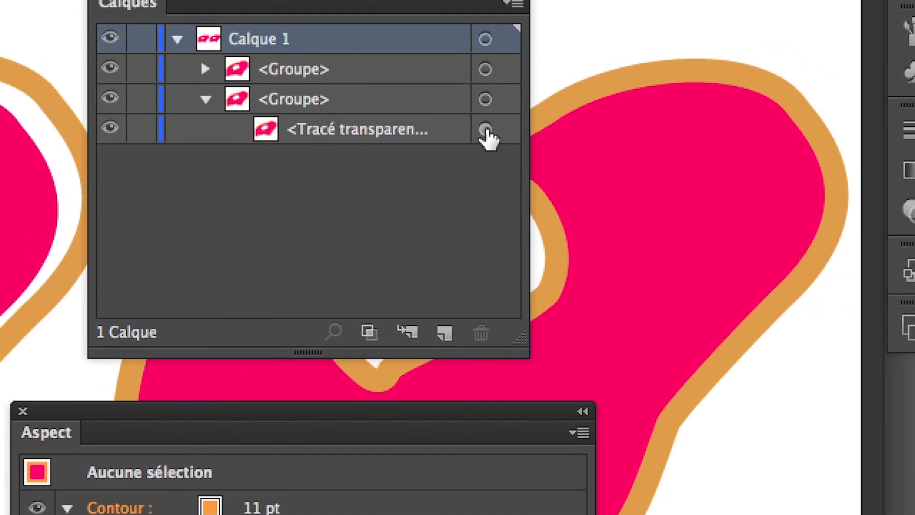
left_click(485, 129)
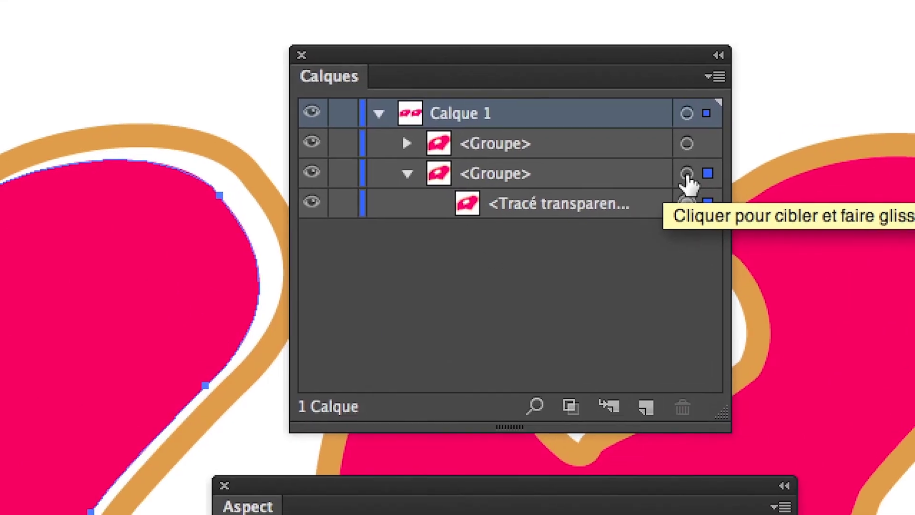
left_click(685, 171)
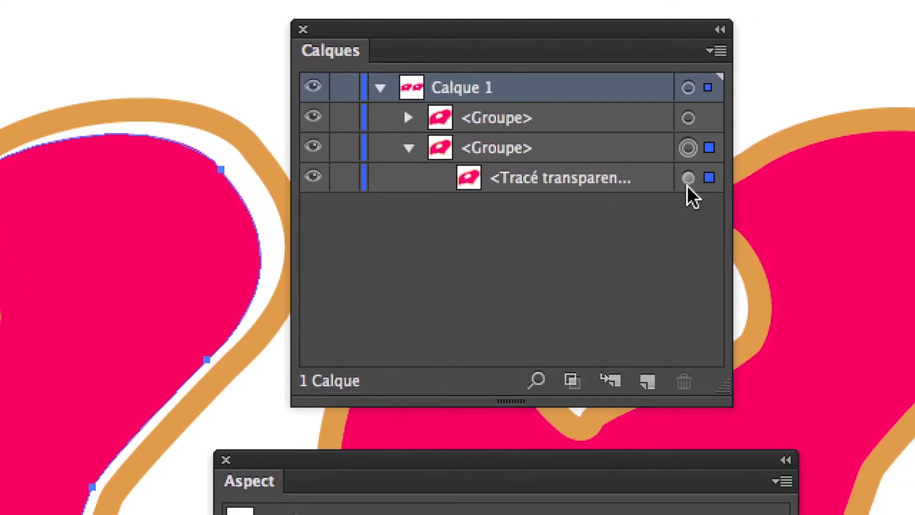
left_click(693, 200)
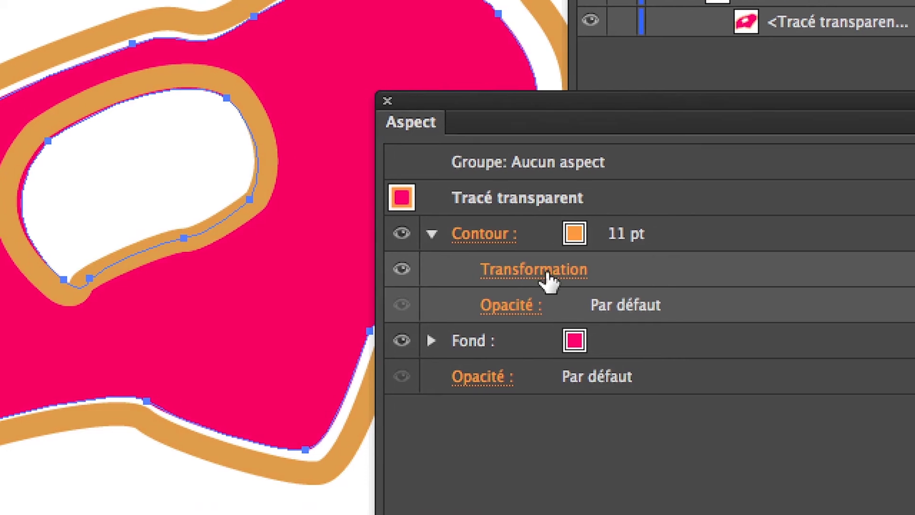
left_click(542, 271)
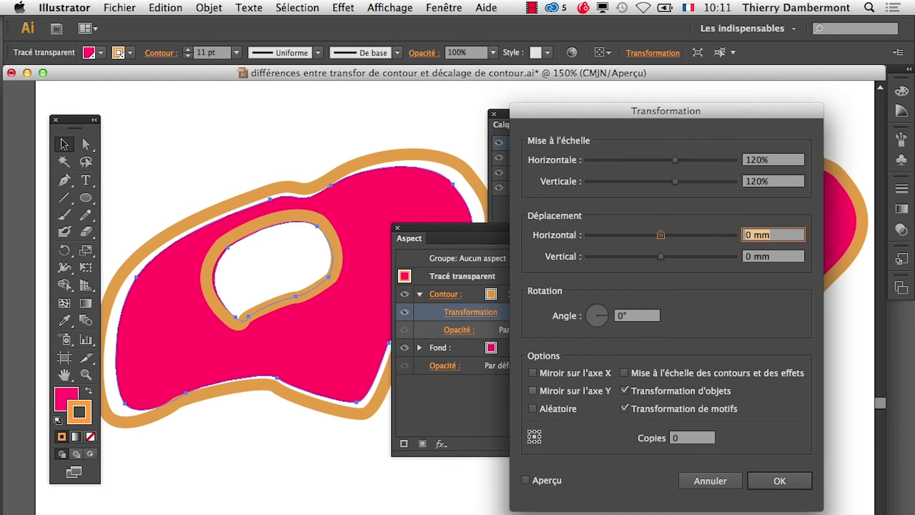
left_click(547, 481)
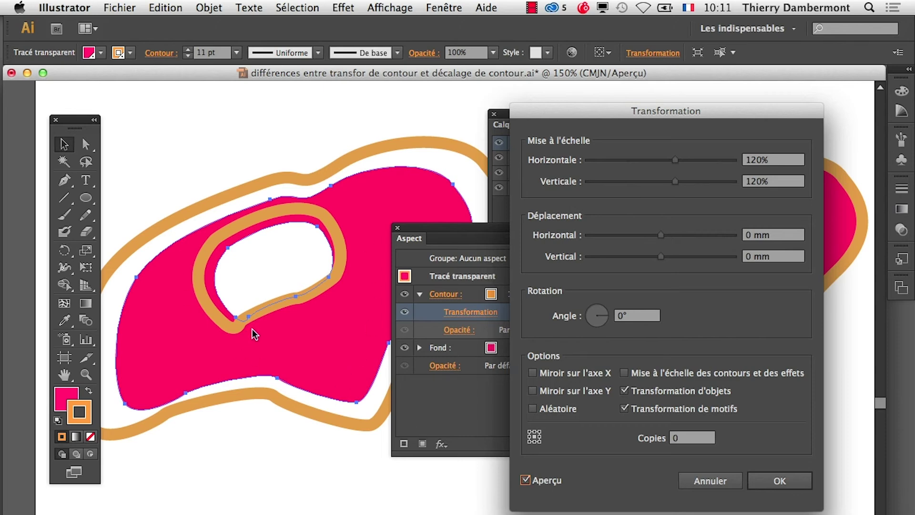
left_click(798, 484)
- Clear the view of both shapes by closing the Appearance panel and moving the Layers panel below them, with nothing selected
left_click(398, 228)
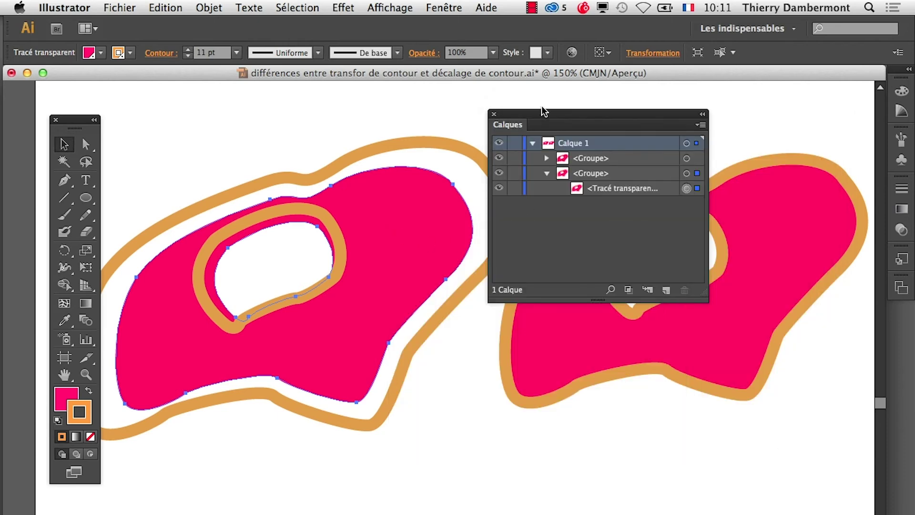
left_click_drag(542, 114, 472, 429)
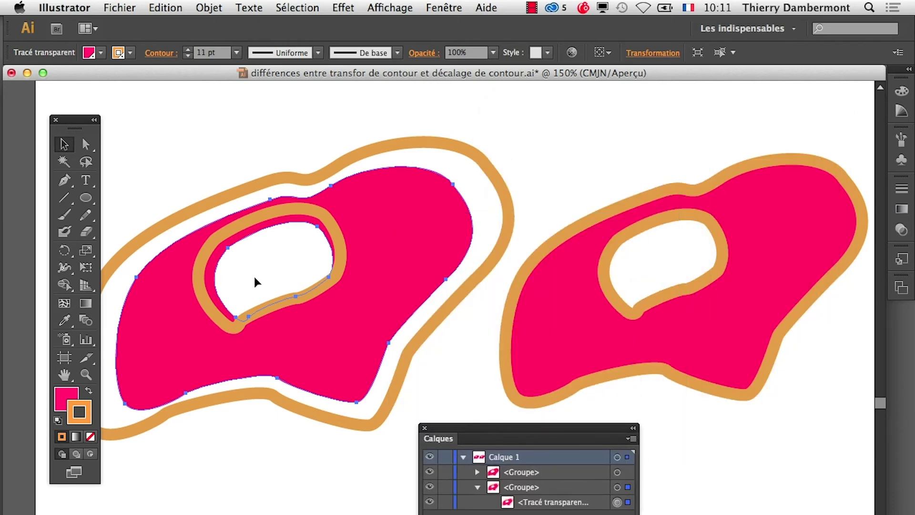
left_click_drag(209, 337, 301, 315)
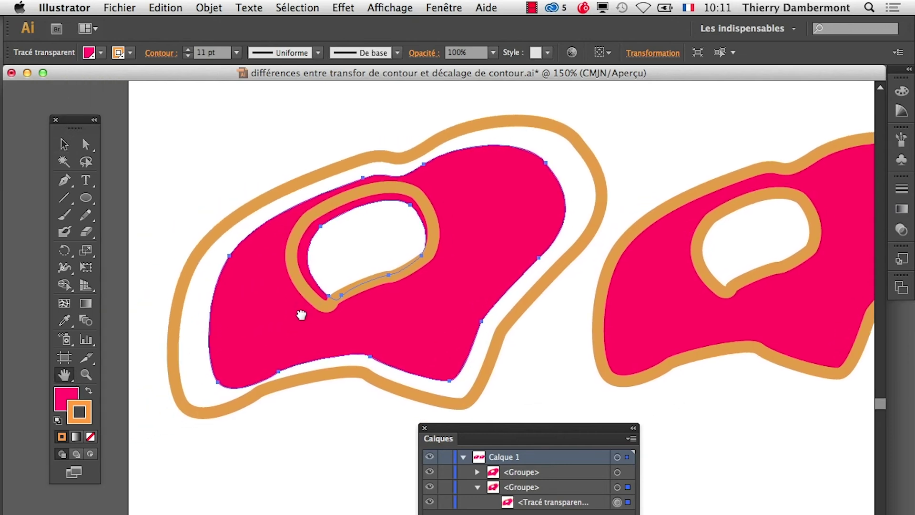
left_click(62, 148)
left_click(175, 160)
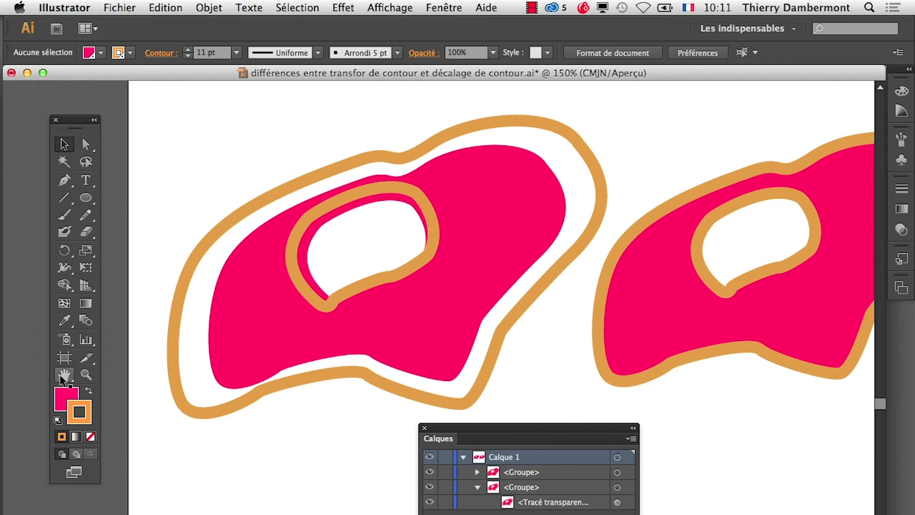
left_click_drag(323, 351, 262, 343)
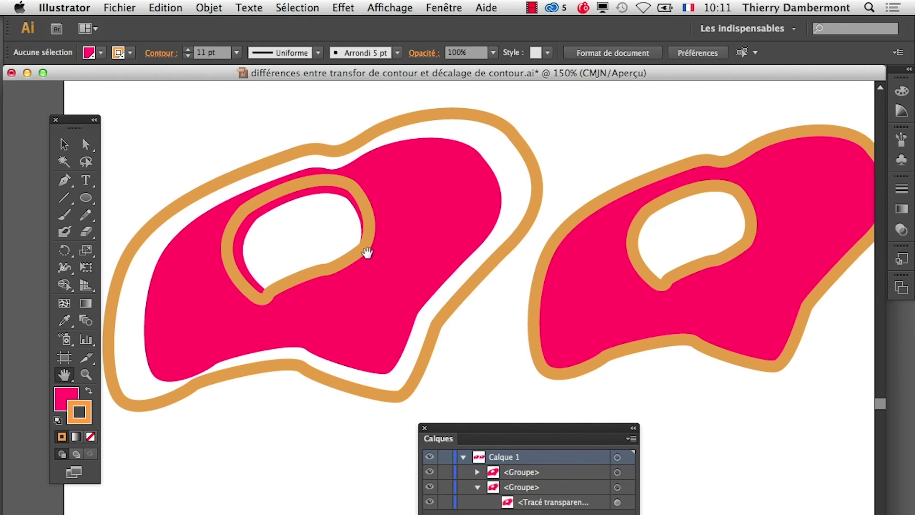
left_click_drag(452, 316, 304, 317)
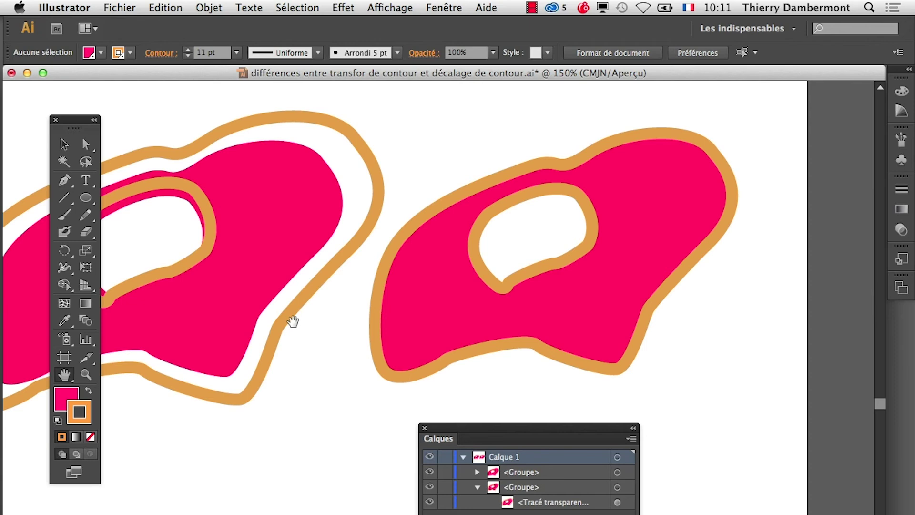
- Select the right pierced shape, expand its group in the layer list and target the transparent path inside
left_click(66, 145)
left_click(525, 197)
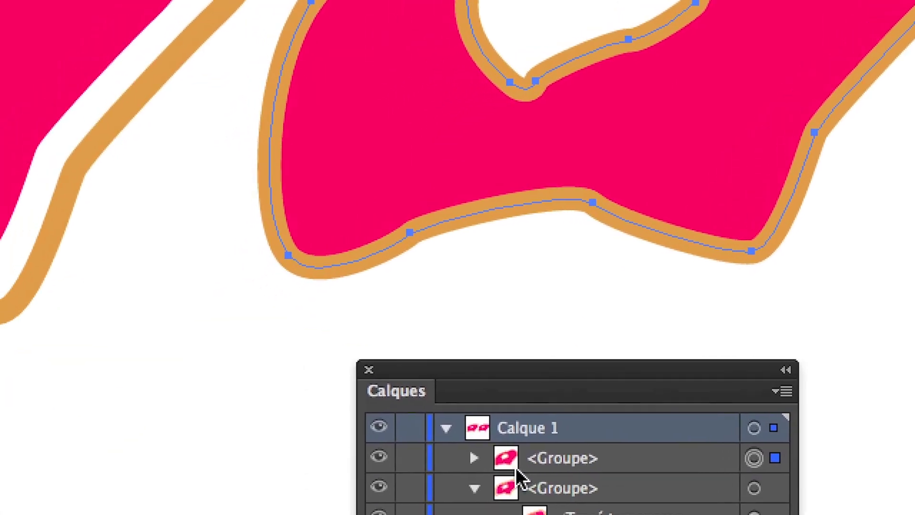
left_click(474, 458)
left_click(603, 476)
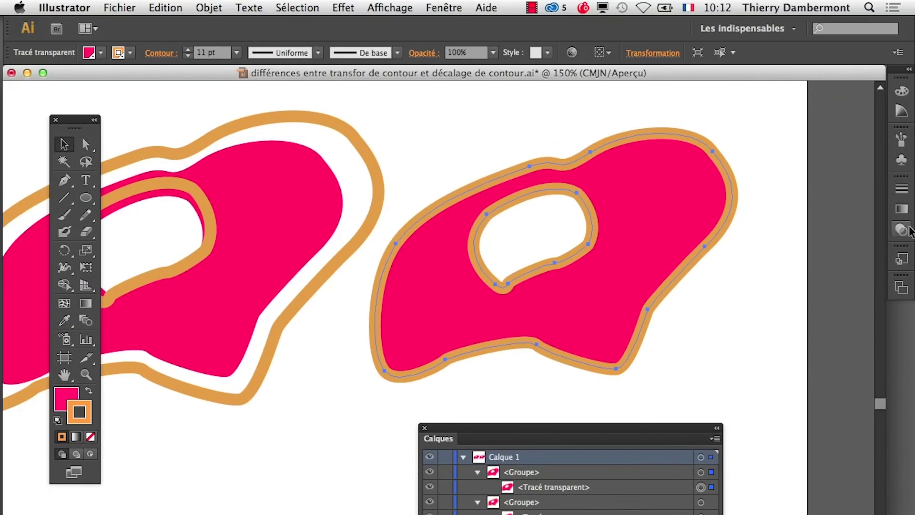
- Show the Appearance panel again and place it over the left shape, leaving the right one uncovered
left_click(901, 231)
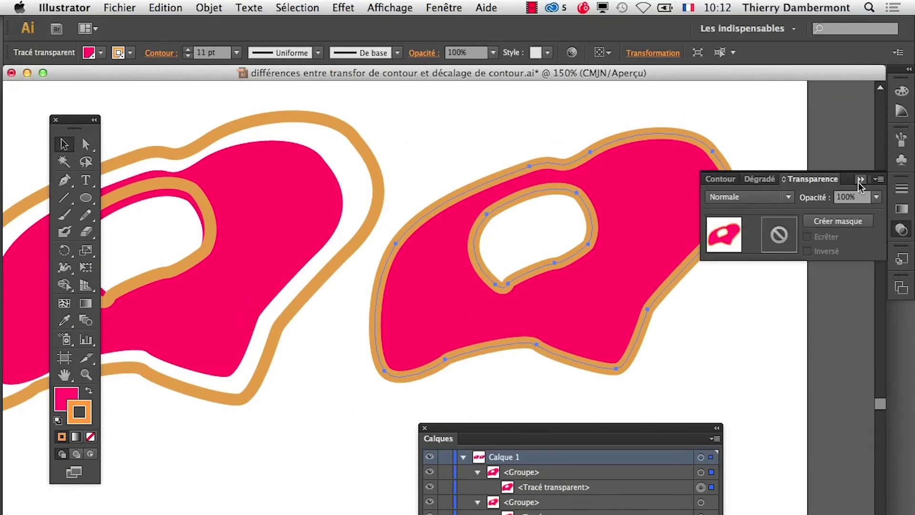
left_click(860, 182)
left_click(444, 7)
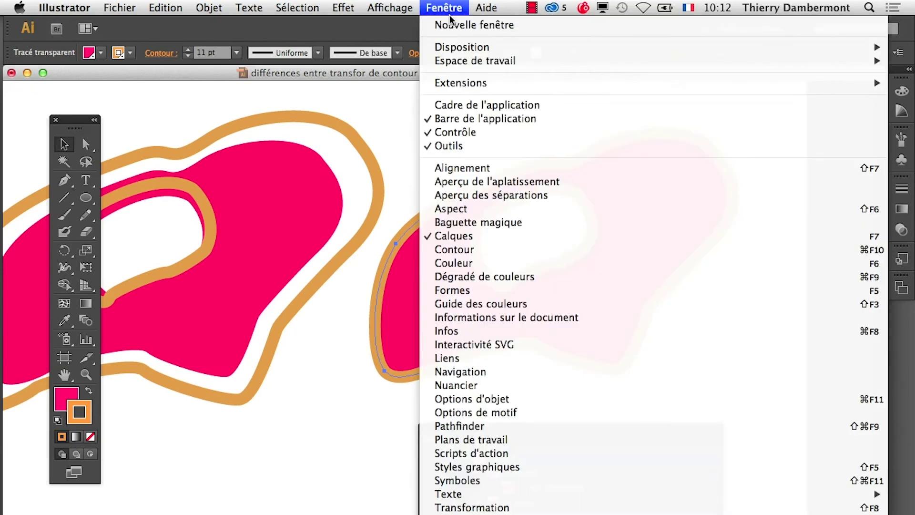
left_click(493, 210)
left_click_drag(516, 230, 218, 187)
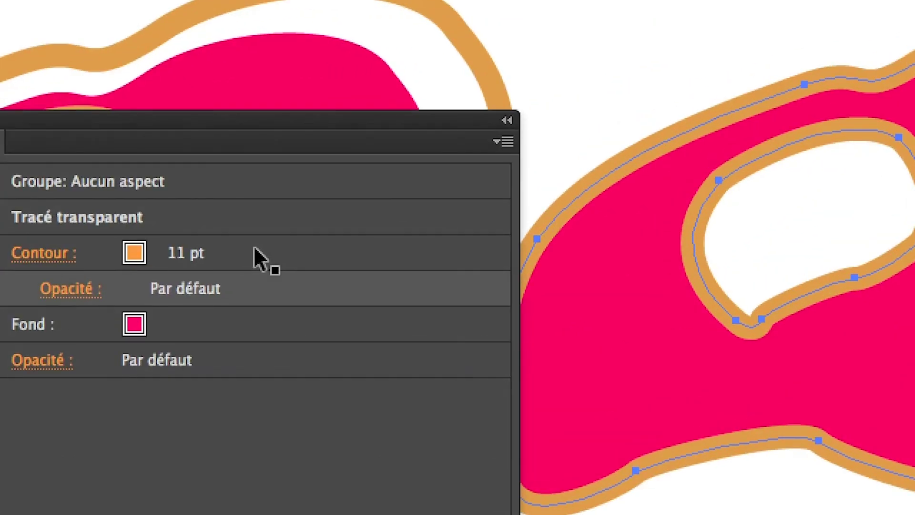
- Start a Décalage path effect on only the stroke of the right shape and turn on its preview
left_click(272, 252)
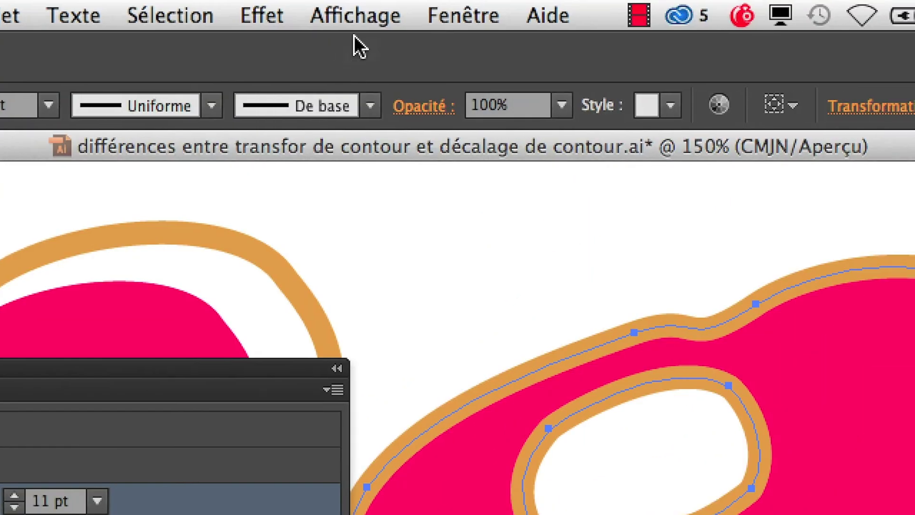
left_click(329, 13)
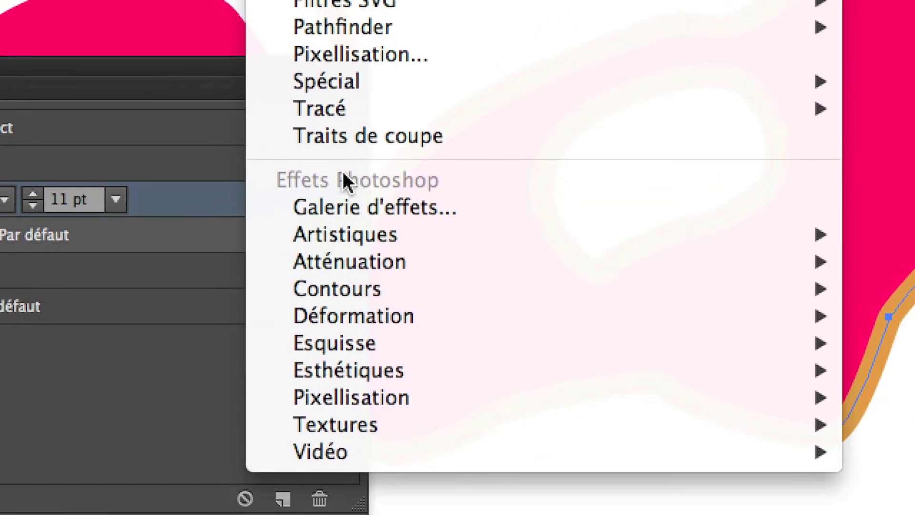
mouse_move(334, 123)
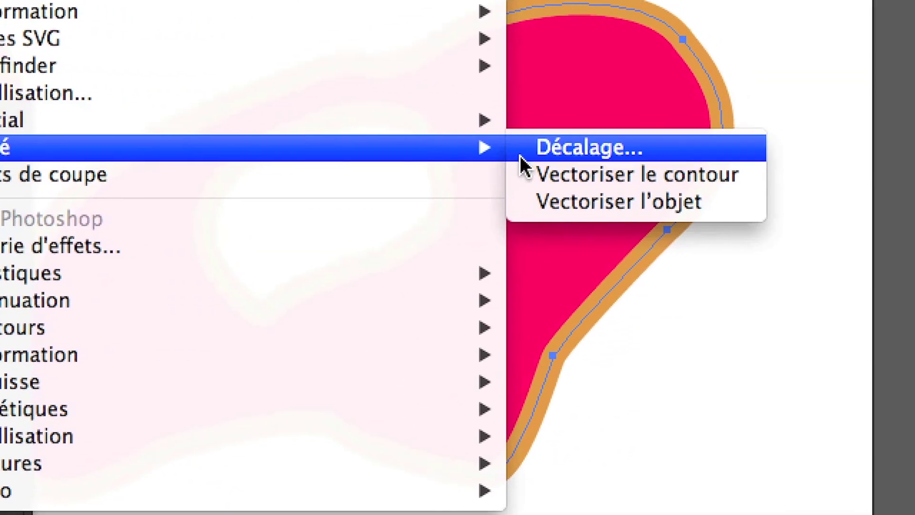
left_click(571, 153)
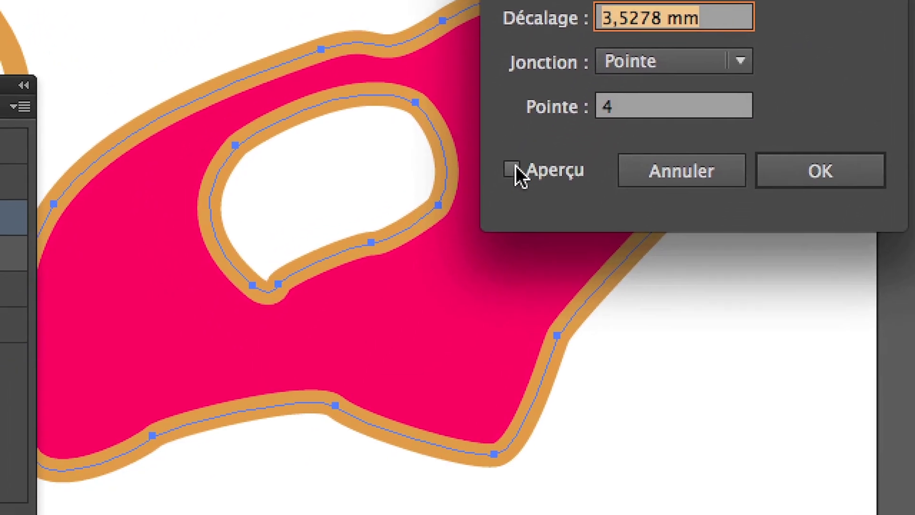
left_click(492, 224)
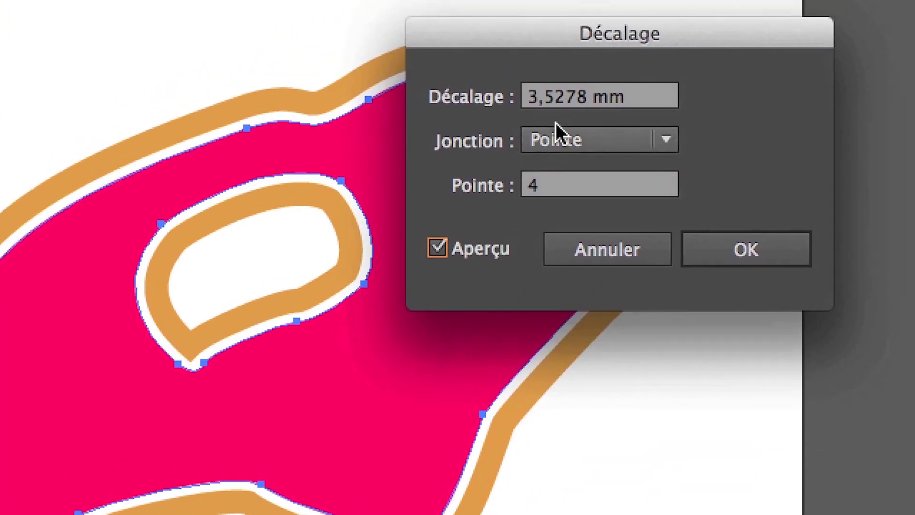
- Preview various offset distances on the right shape's stroke and apply the Décalage effect at 6 mm with a Pointe join
left_click_drag(632, 56, 619, 54)
left_click_drag(562, 109, 533, 109)
left_click(556, 115)
left_click_drag(586, 116, 547, 83)
key("Up")
key("Up")
key("Down")
key("Down")
key("Down")
key("Up")
key("Up")
key("Up")
key("Down")
key("Down")
key("Down")
key("Down")
key("Up")
key("Up")
key("Up")
key("Up")
key("Up")
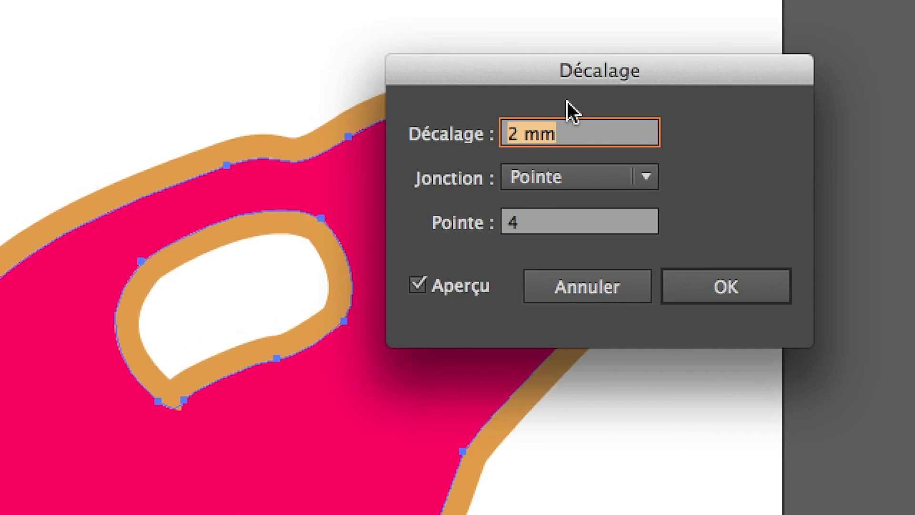
key("Down")
key("Down")
key("Down")
key("Down")
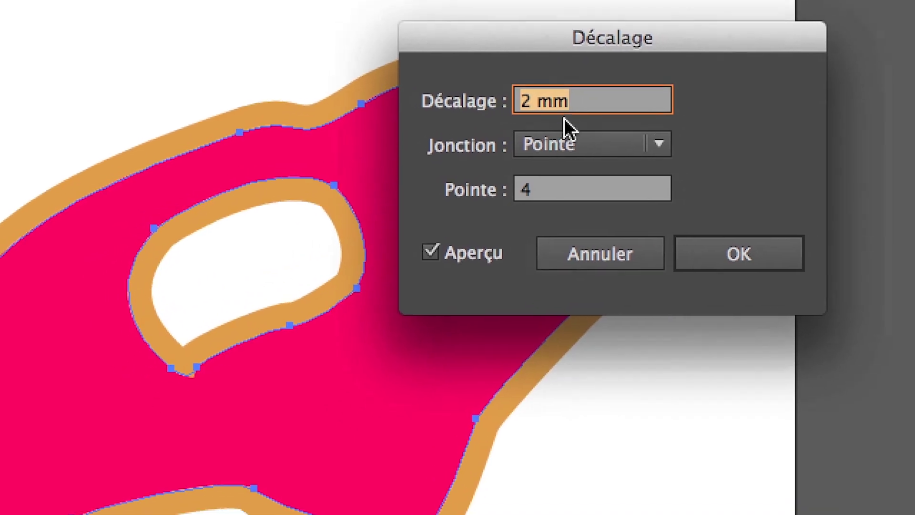
key("Up")
key("Up")
key("Up")
key("Up")
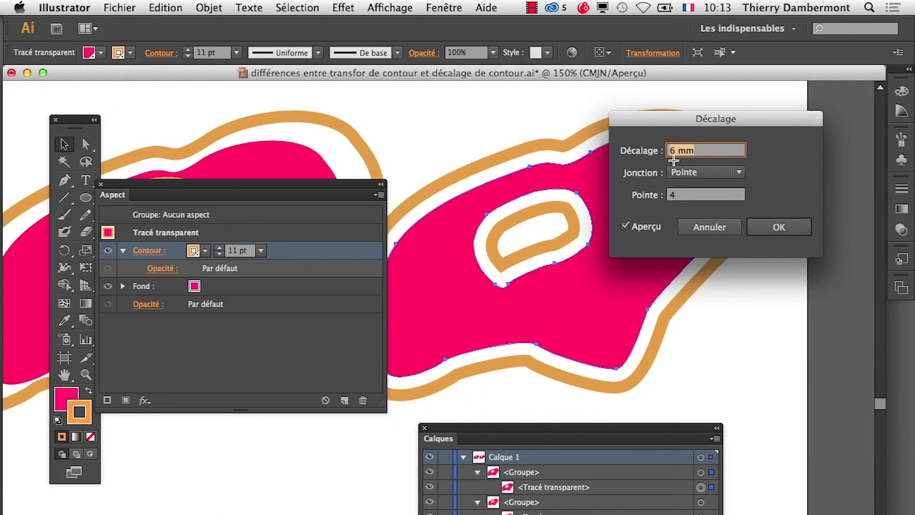
left_click(803, 231)
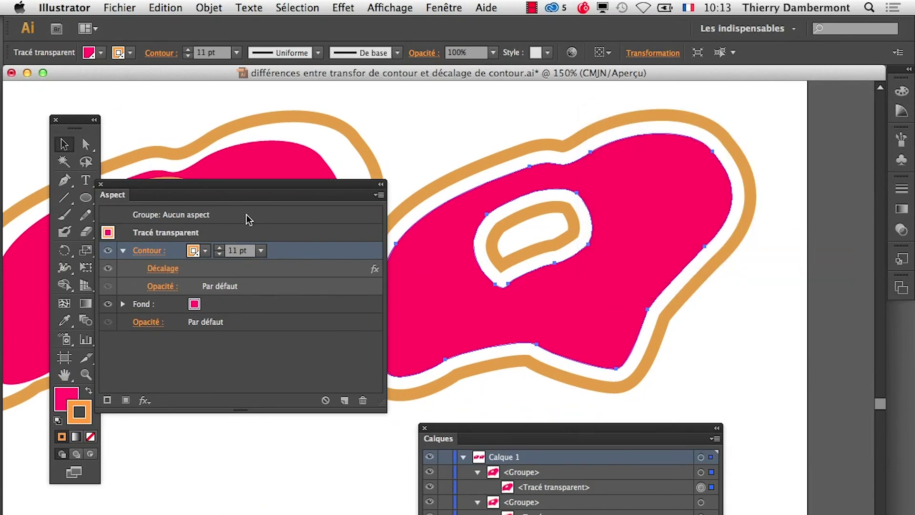
- Move the Appearance panel off the artwork to compare the transformed left stroke with the offset right stroke
left_click_drag(262, 185, 243, 454)
key("space")
left_click_drag(362, 268, 466, 249)
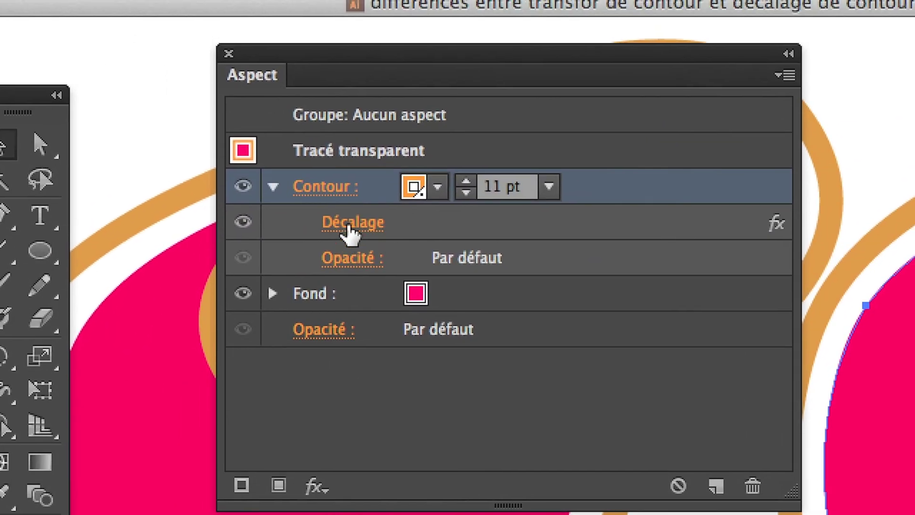
- Reopen the Décalage effect on the right shape's stroke and set its offset to 8 mm
left_click(224, 277)
double_click(407, 227)
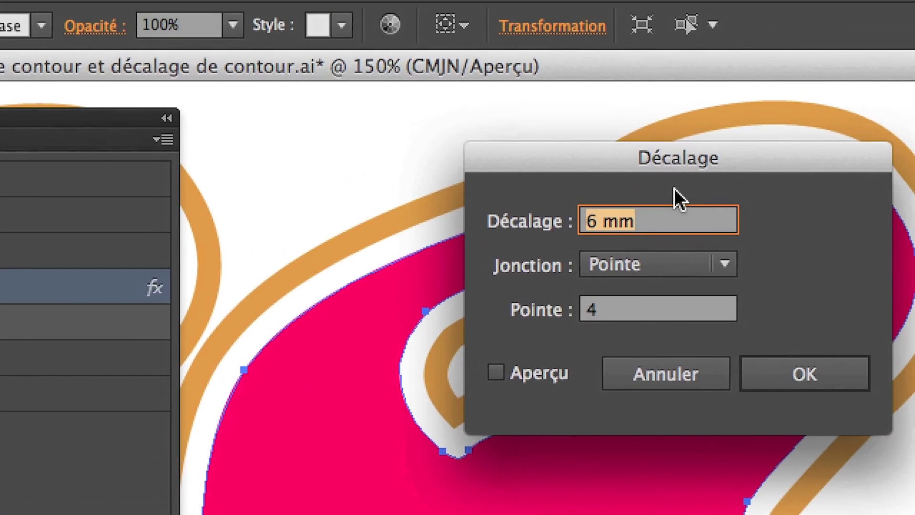
left_click_drag(662, 202, 610, 201)
left_click(663, 204)
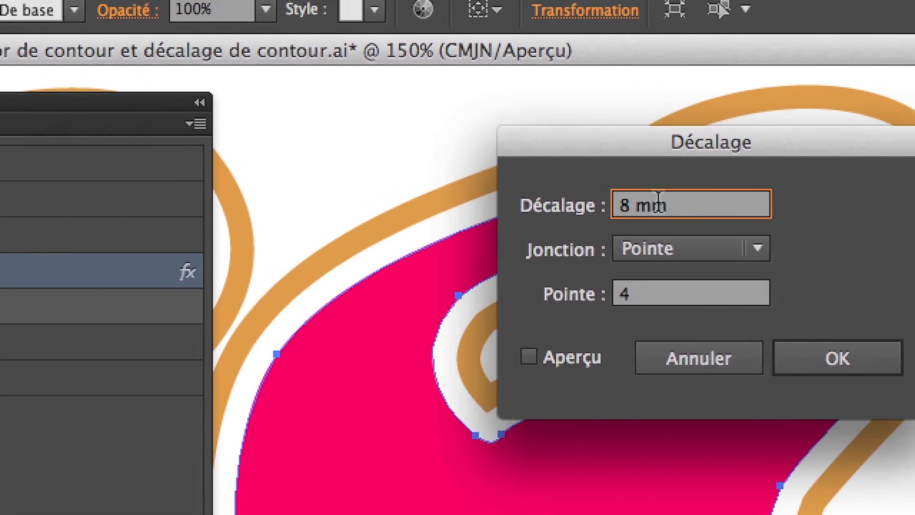
left_click_drag(664, 203, 605, 204)
left_click(666, 203)
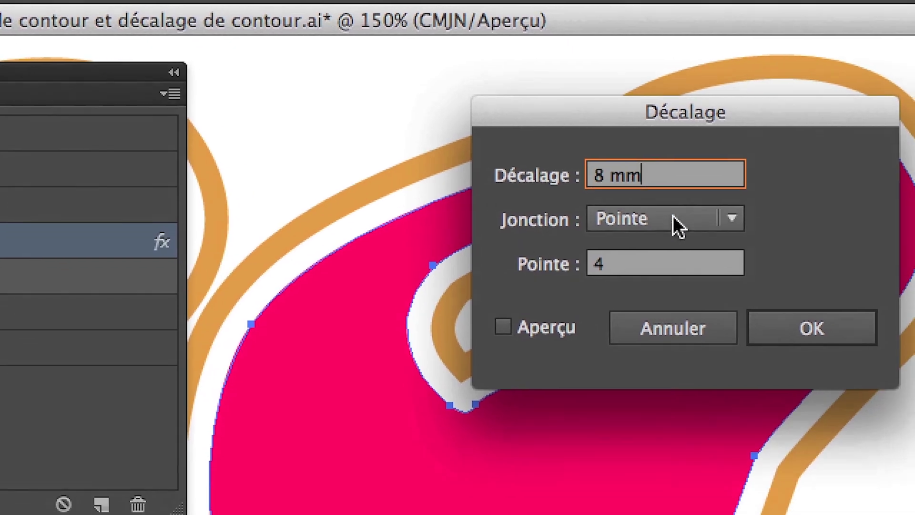
- Lower the Décalage offset to 3 mm and turn on the effect's preview
key("Down")
key("Down")
key("Down")
key("Down")
key("Down")
key("Down")
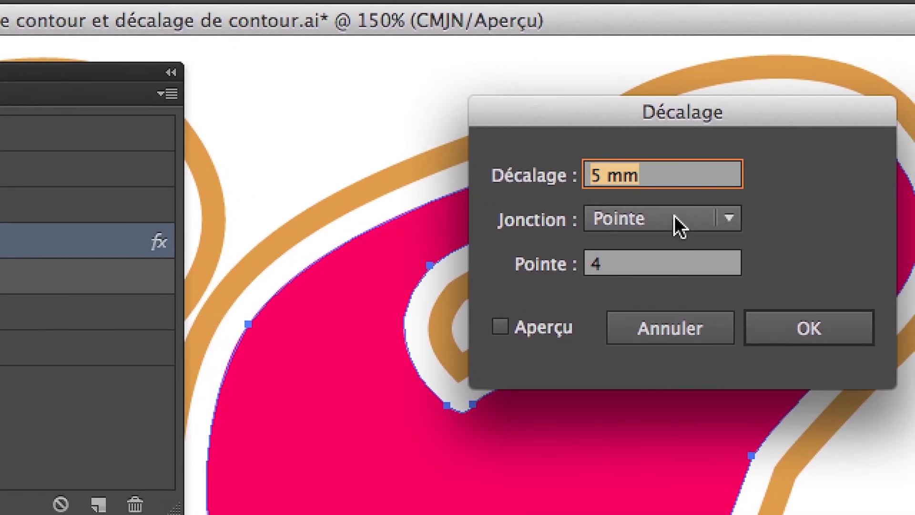
key("Up")
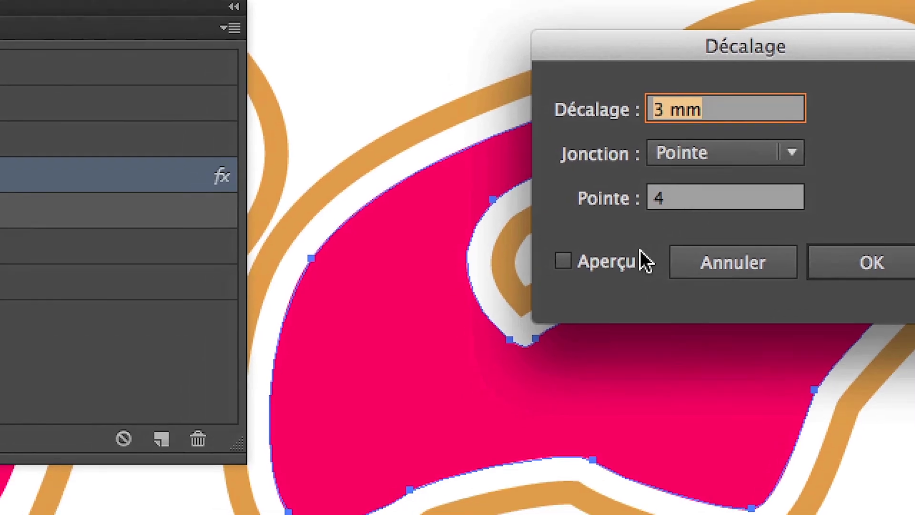
left_click(568, 328)
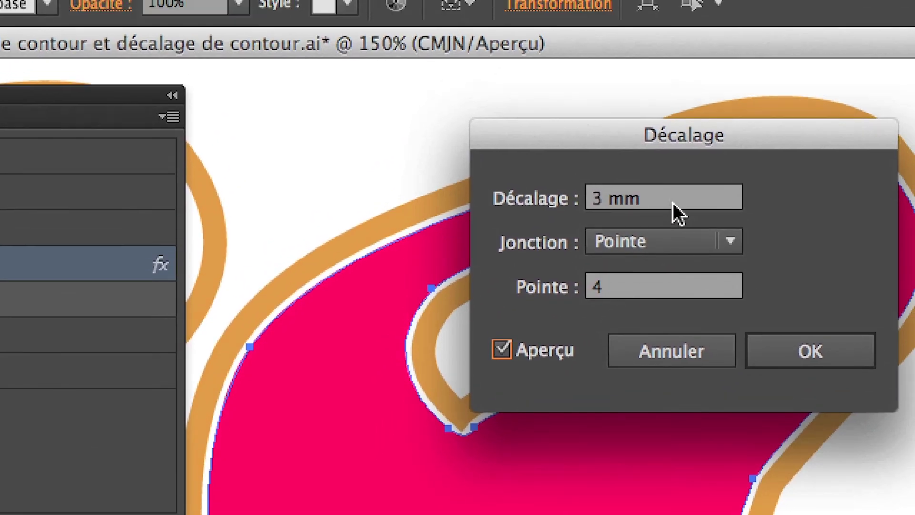
- Preview the right stroke's offset in increments up to 6 mm and back down to 3 mm
left_click(724, 106)
key("Up")
key("Up")
key("Up")
key("Up")
key("Up")
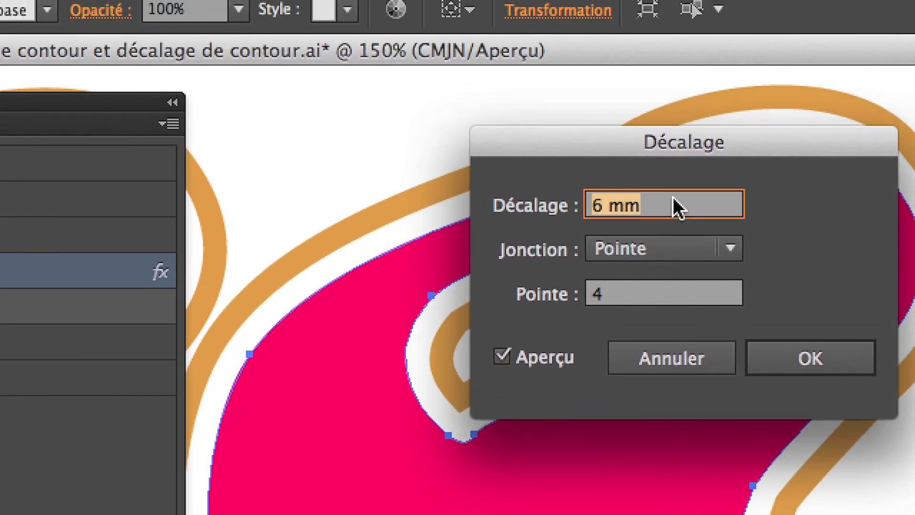
key("Down")
key("Down")
key("Down")
key("Down")
key("Down")
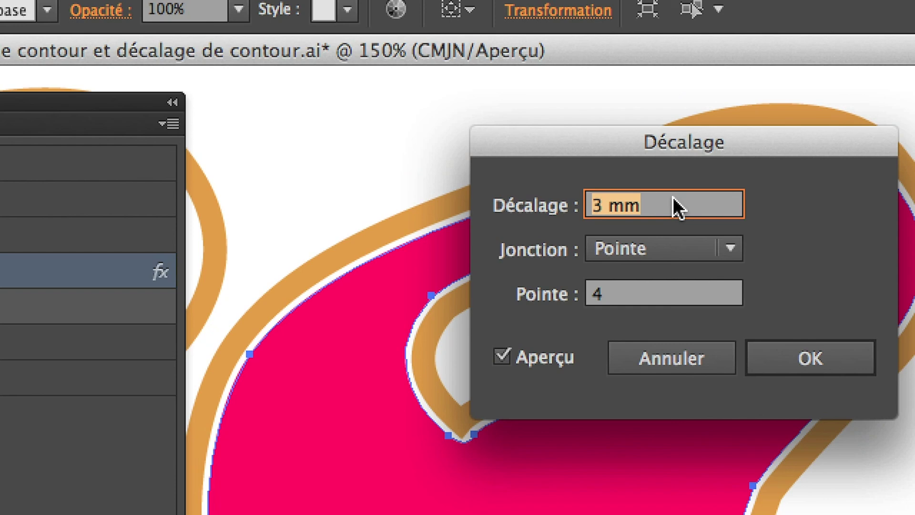
- Alternate the previewed offset between 3 and 4 mm and apply the Décalage effect at 4 mm
key("Up")
key("Down")
key("Up")
key("Down")
key("Up")
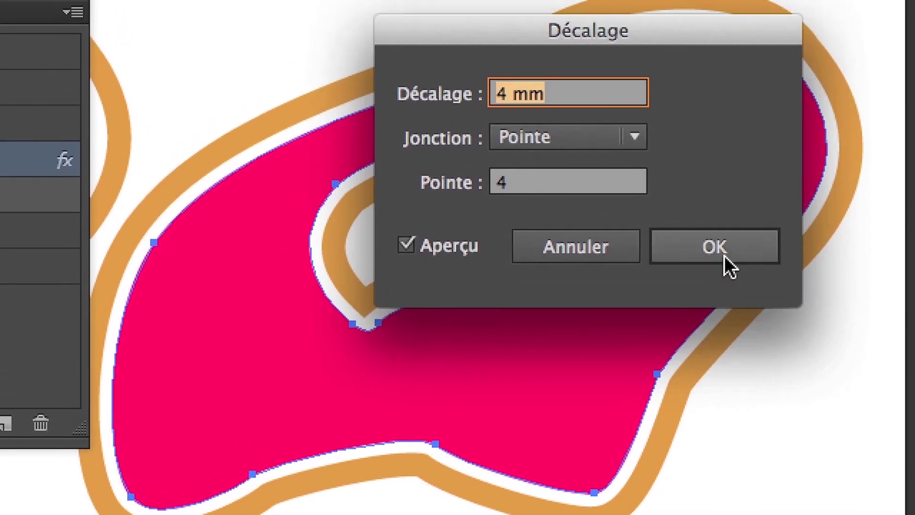
left_click(810, 358)
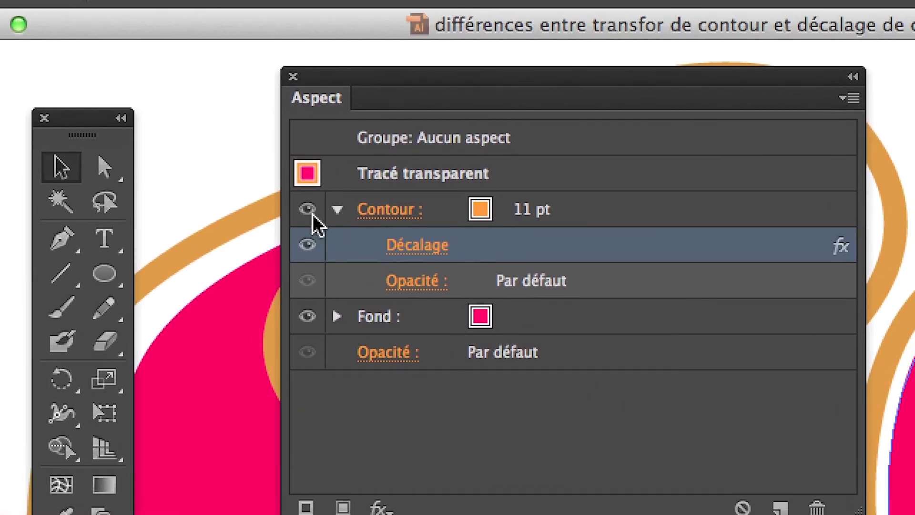
- Reopen the Décalage effect nested under the right shape's stroke, set its offset to -4 mm and turn on the preview
left_click(295, 207)
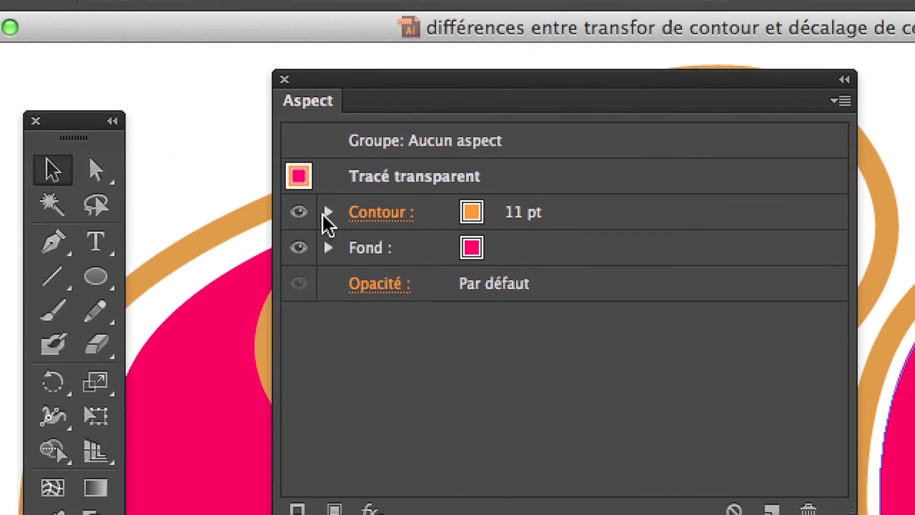
left_click(18, 153)
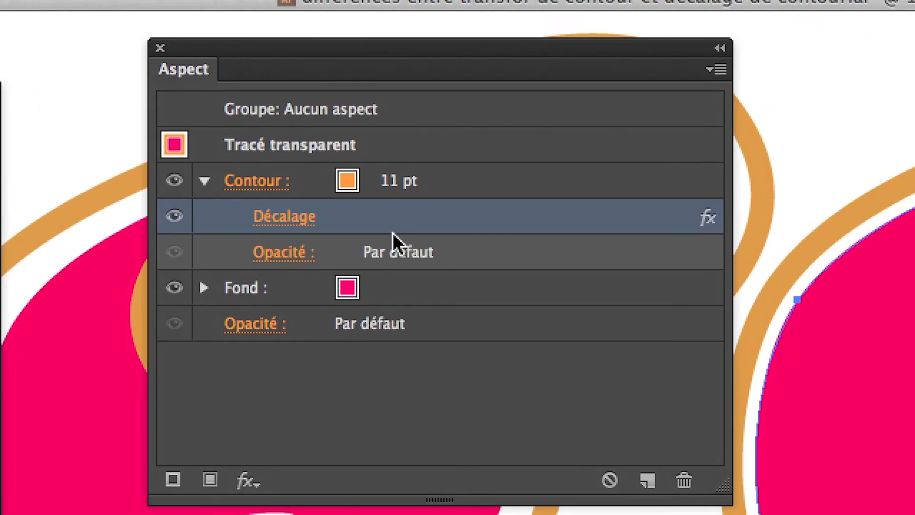
double_click(392, 232)
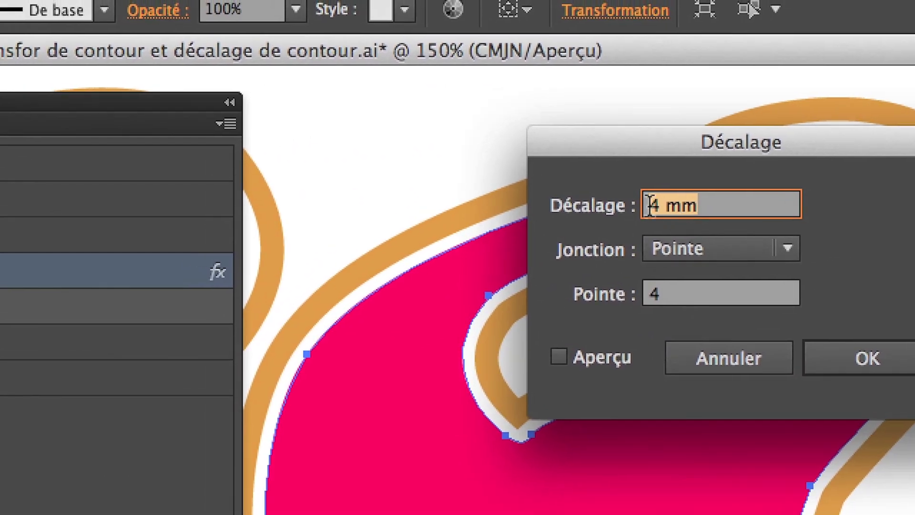
left_click(644, 205)
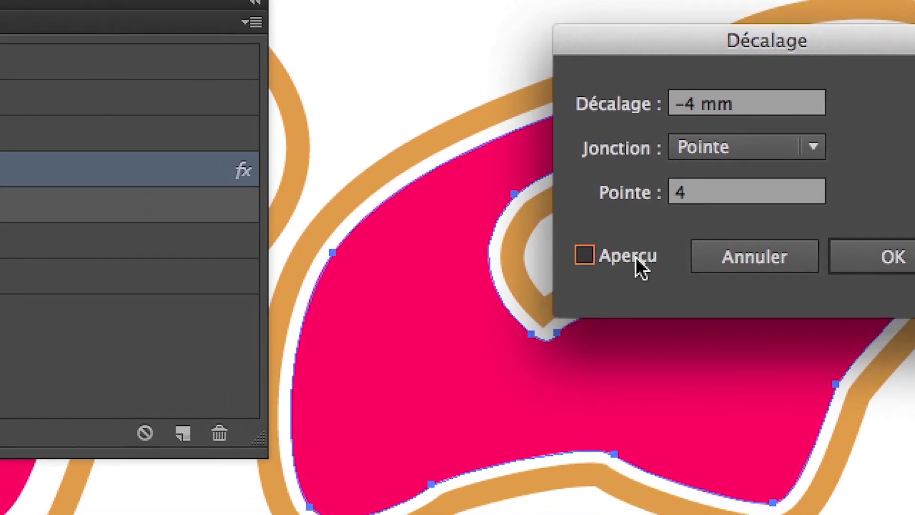
left_click(615, 353)
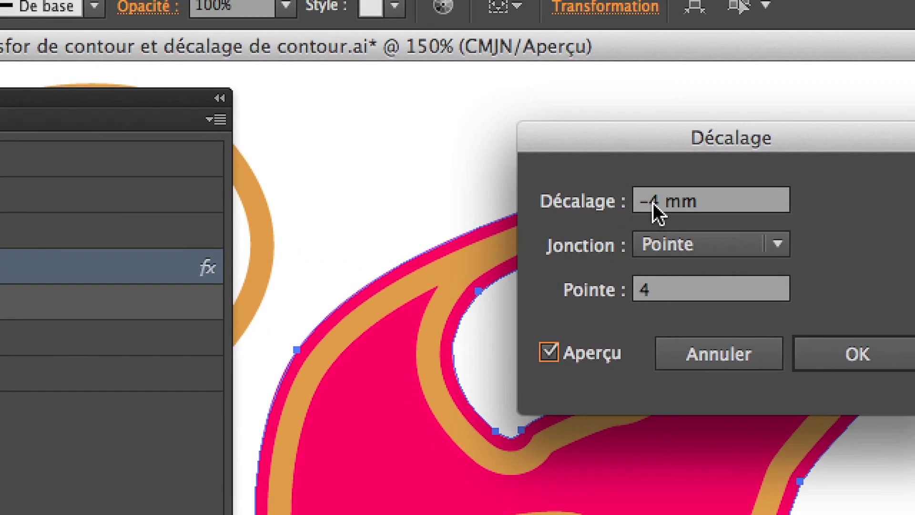
- Preview the stroke's inward offset at -5 mm and raise it gradually to 1 mm
left_click(676, 118)
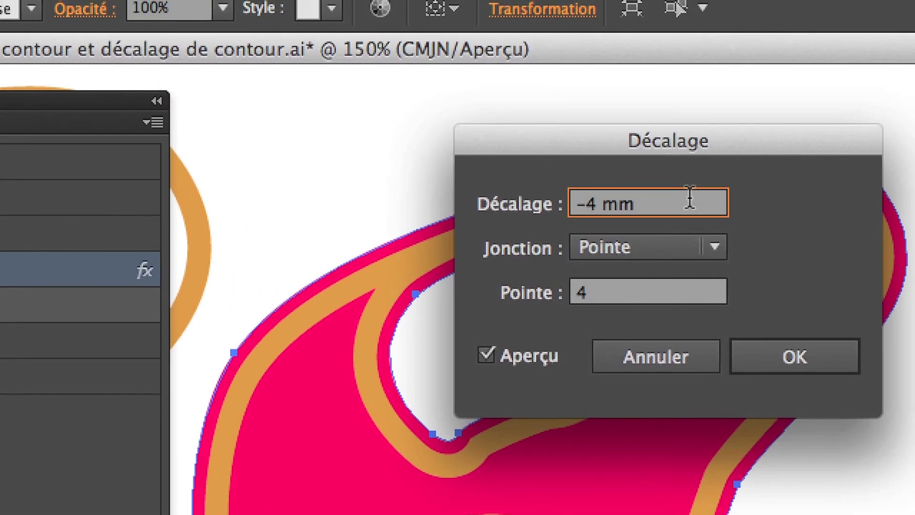
key("Down")
key("Down")
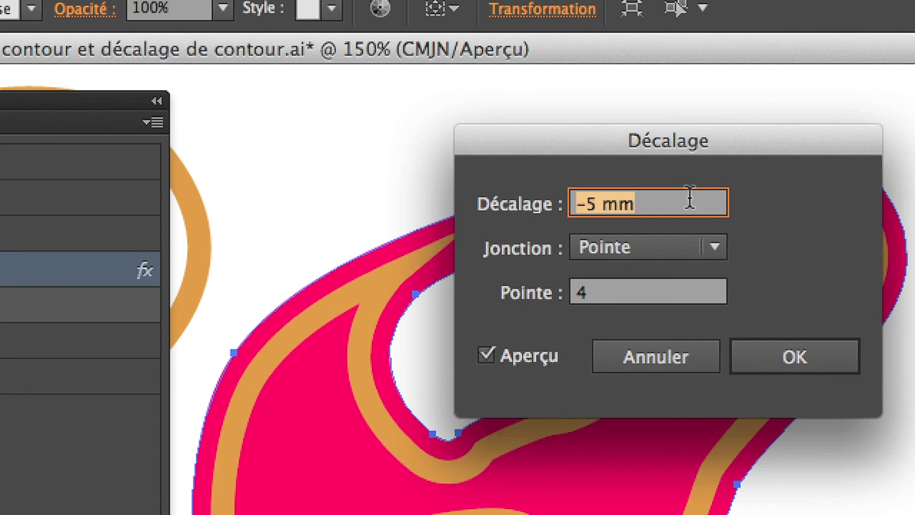
key("Up")
key("Up")
key("Up")
key("Up")
key("Up")
key("Up")
key("Up")
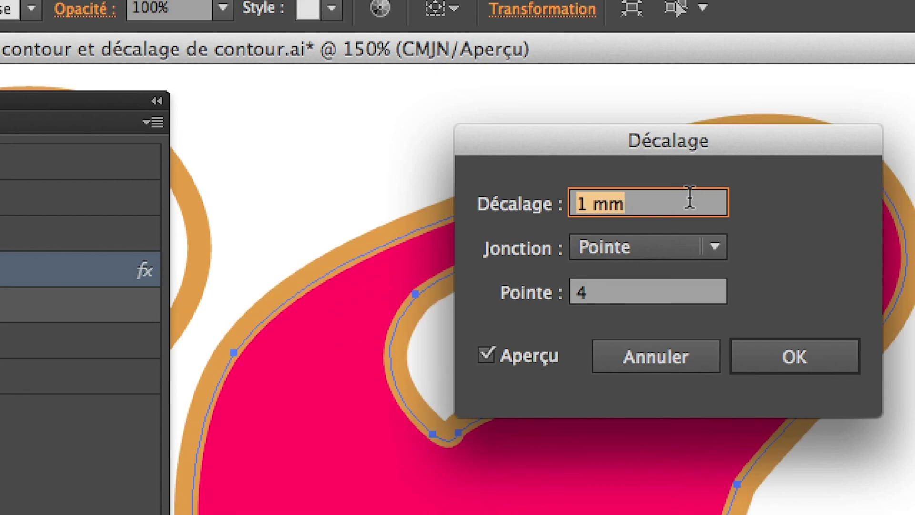
- Bring the previewed offset down to -5 mm and move the Décalage dialog clear of the right shape
key("Down")
key("Down")
key("Down")
key("Down")
key("Down")
key("Down")
key("Down")
key("Down")
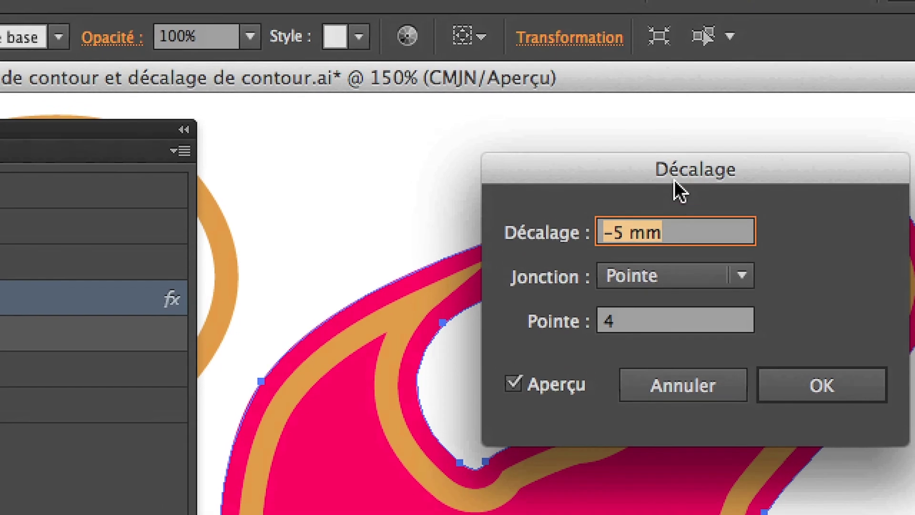
left_click_drag(648, 149, 430, 183)
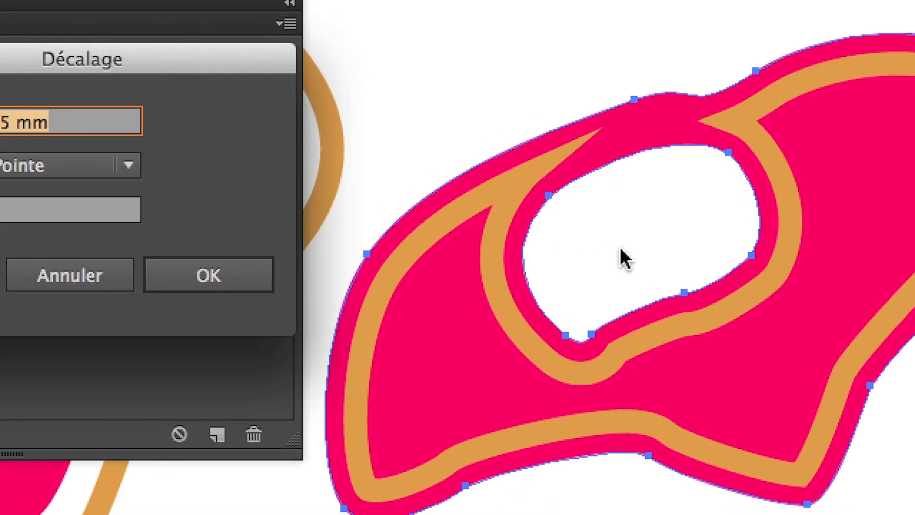